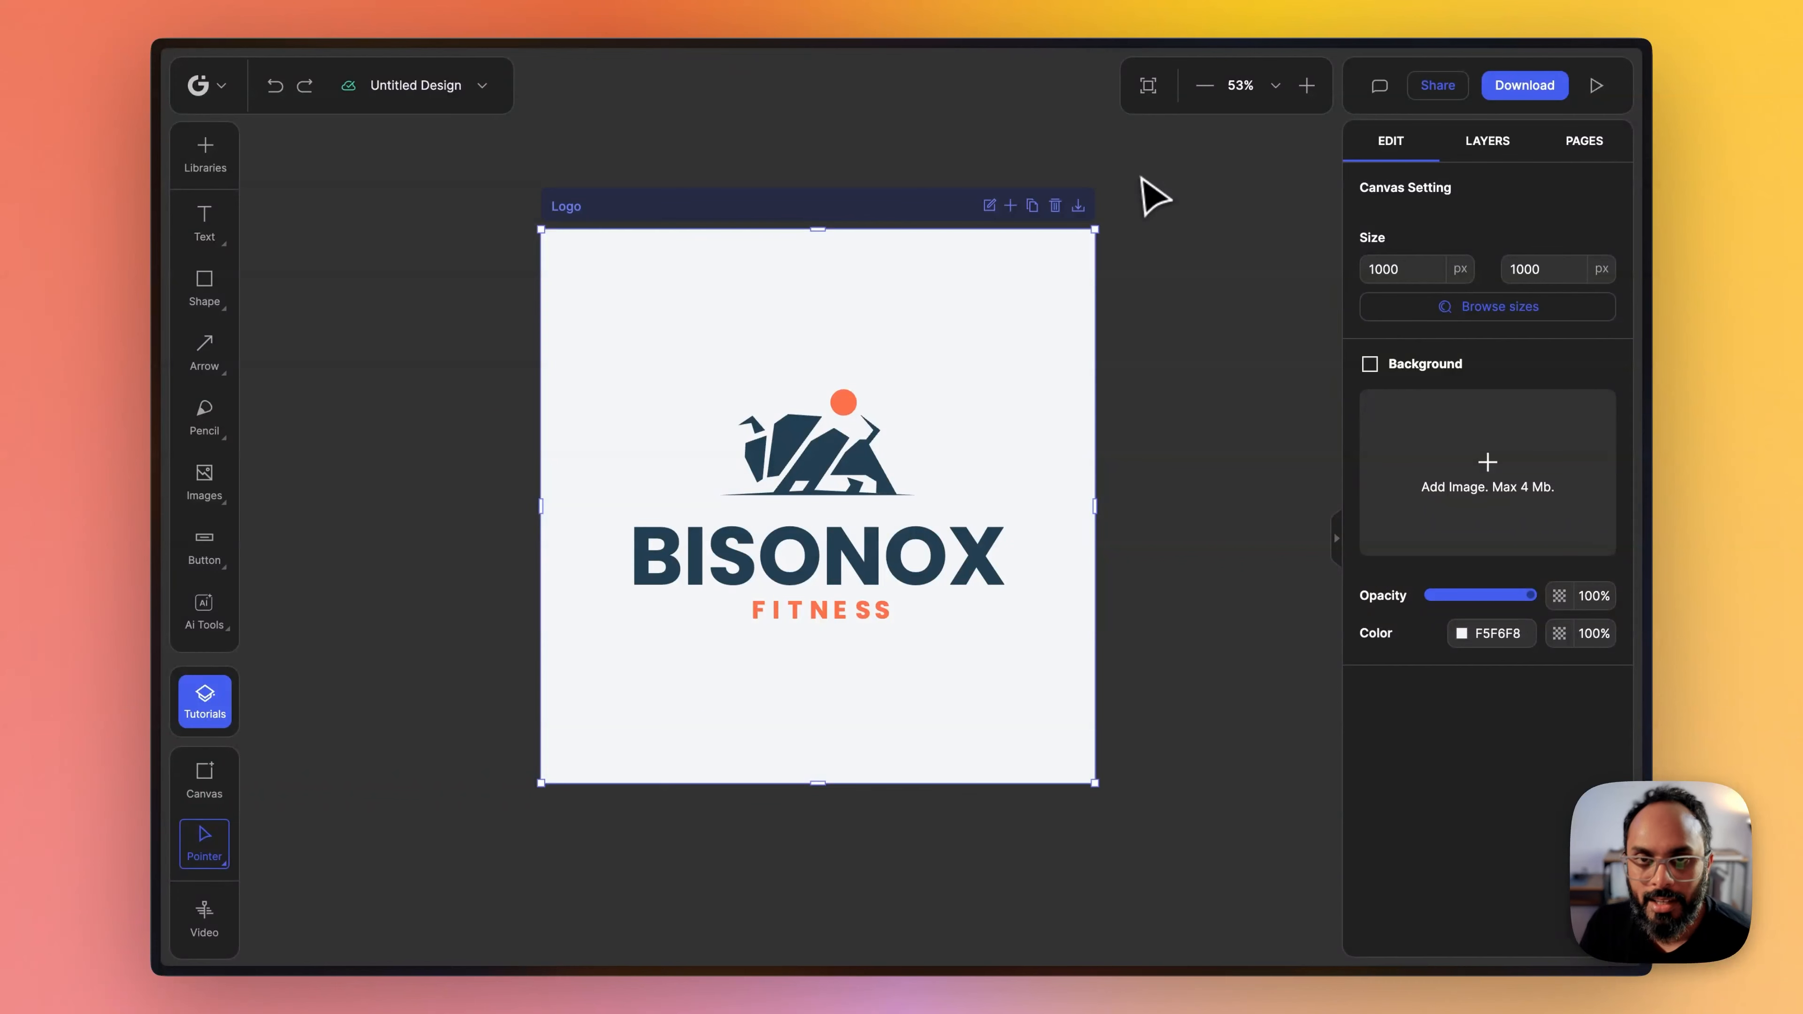
# - Ungroup the bison illustration above the BISONOX text into separate objects
pyautogui.click(390, 471)
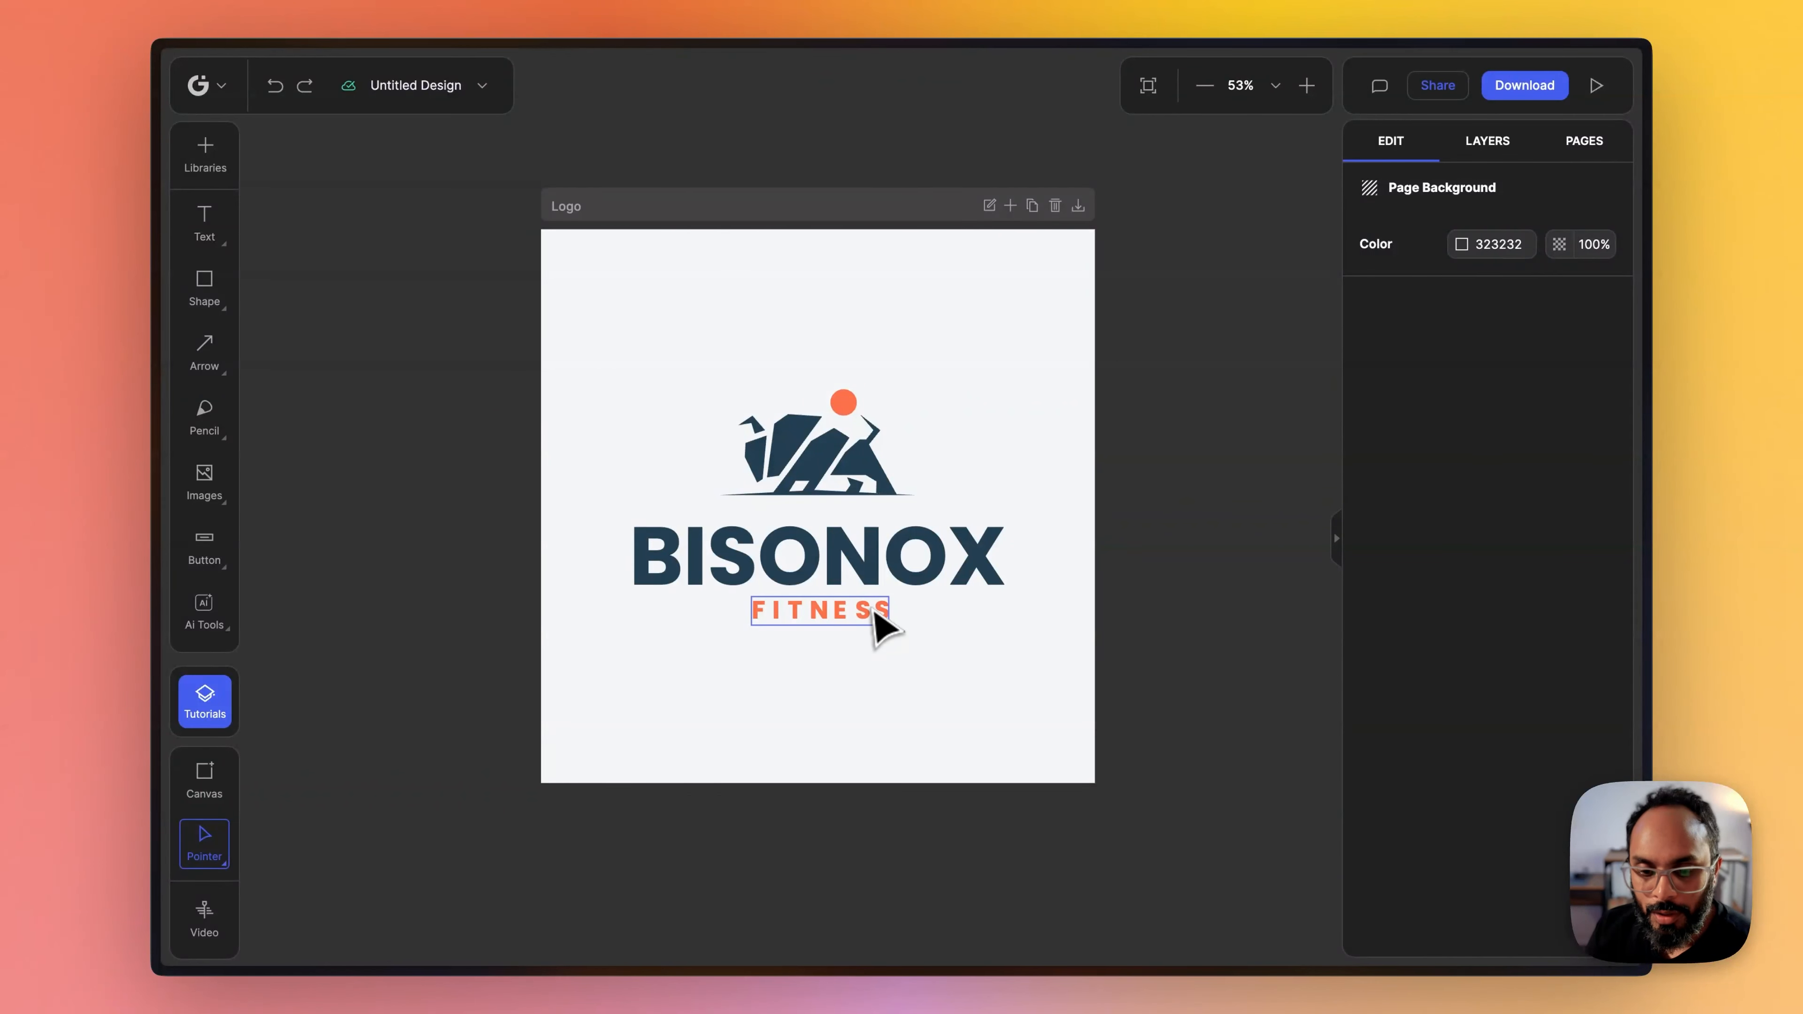
pyautogui.click(880, 625)
pyautogui.click(955, 583)
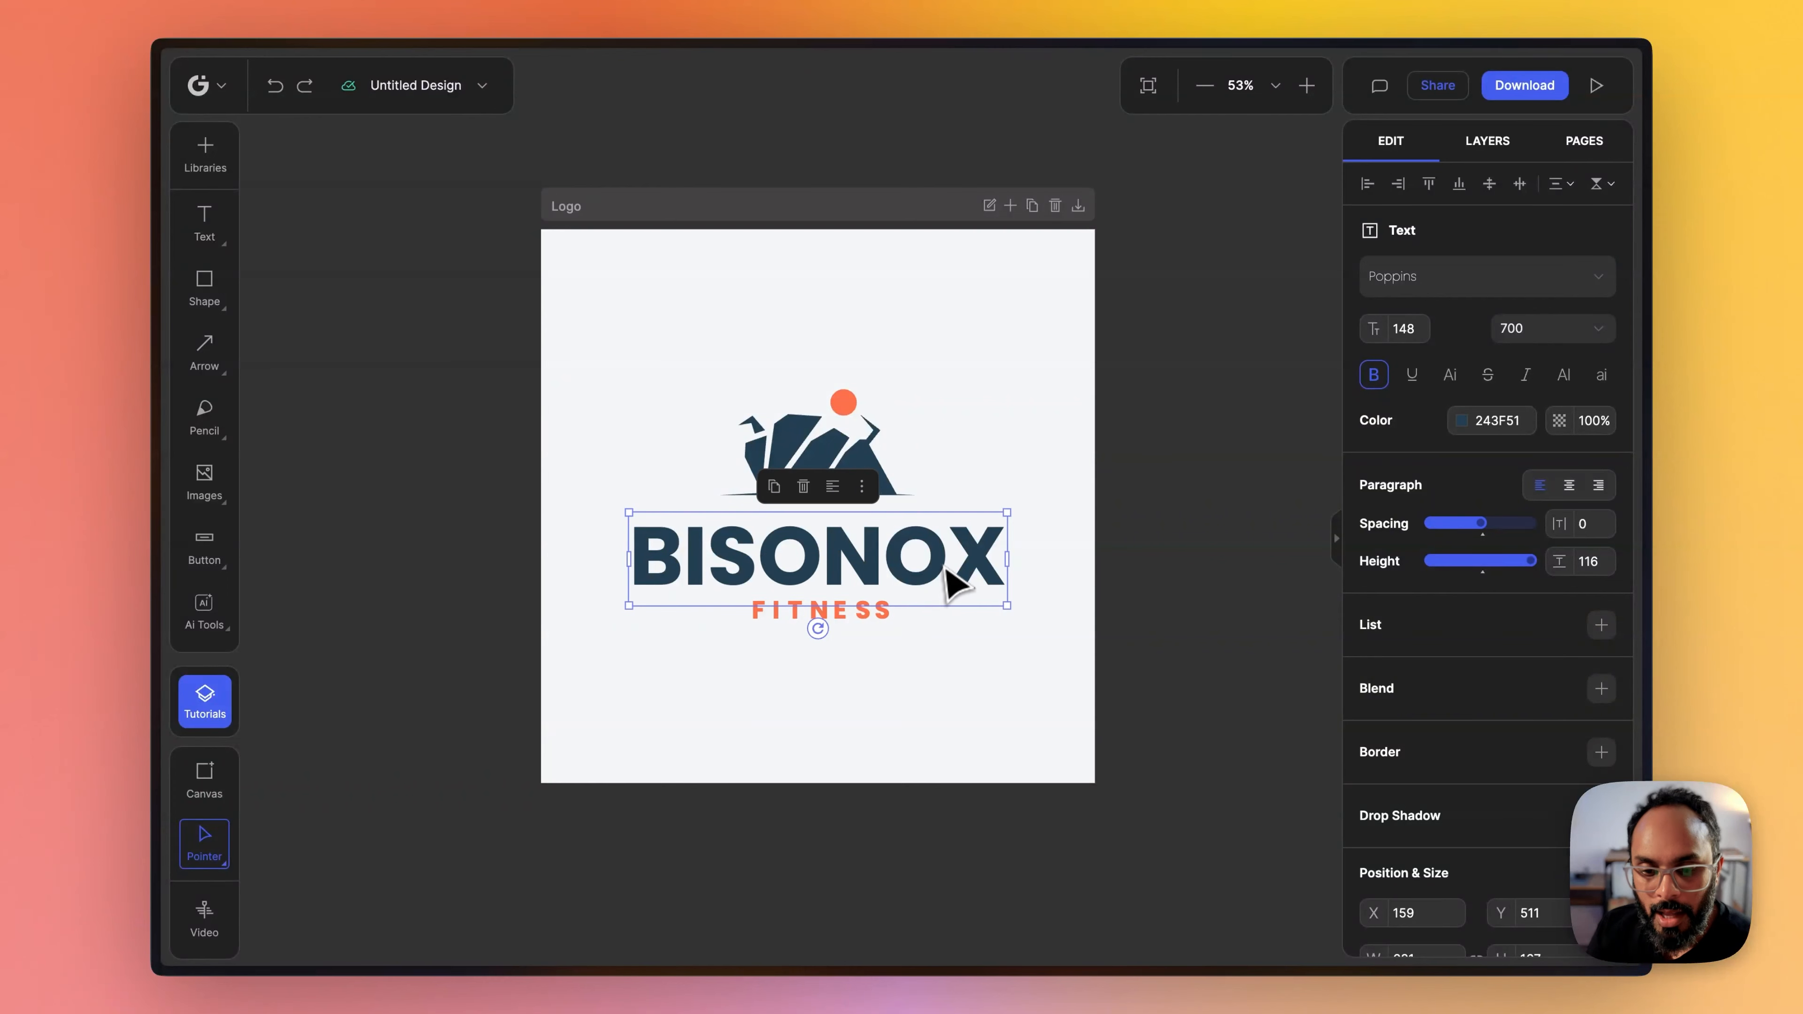
pyautogui.click(864, 437)
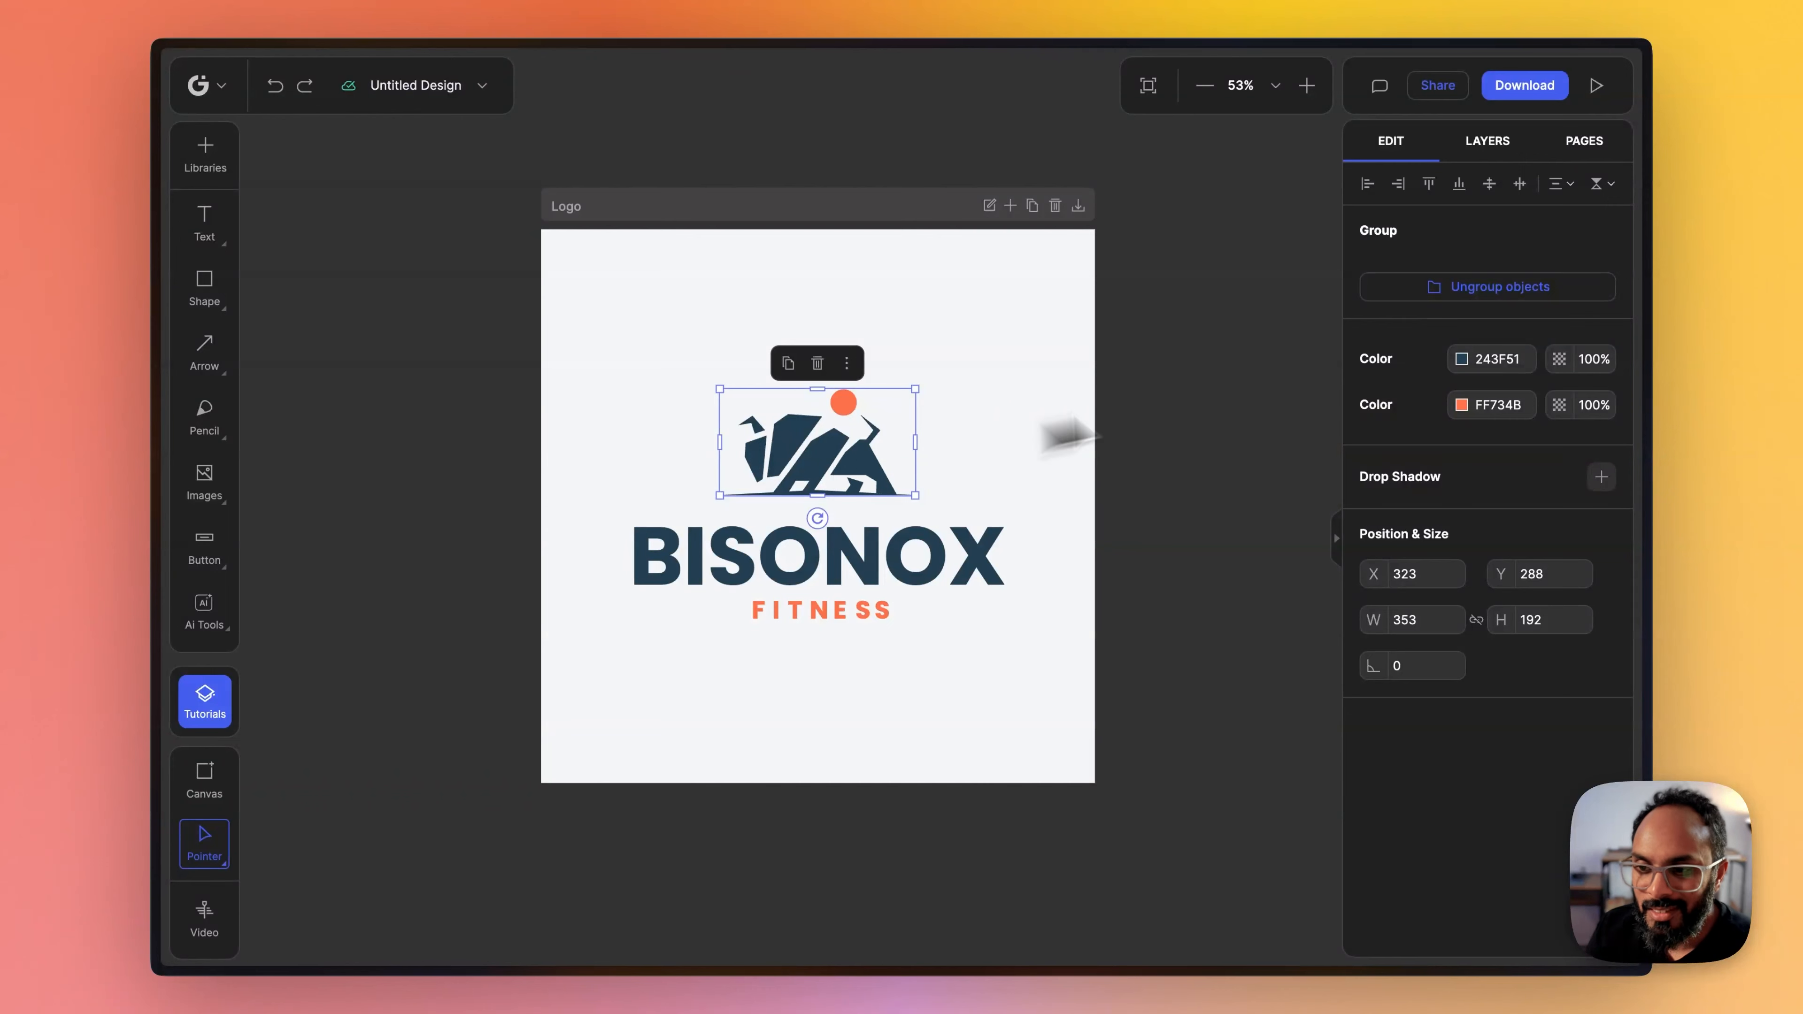
pyautogui.click(1499, 291)
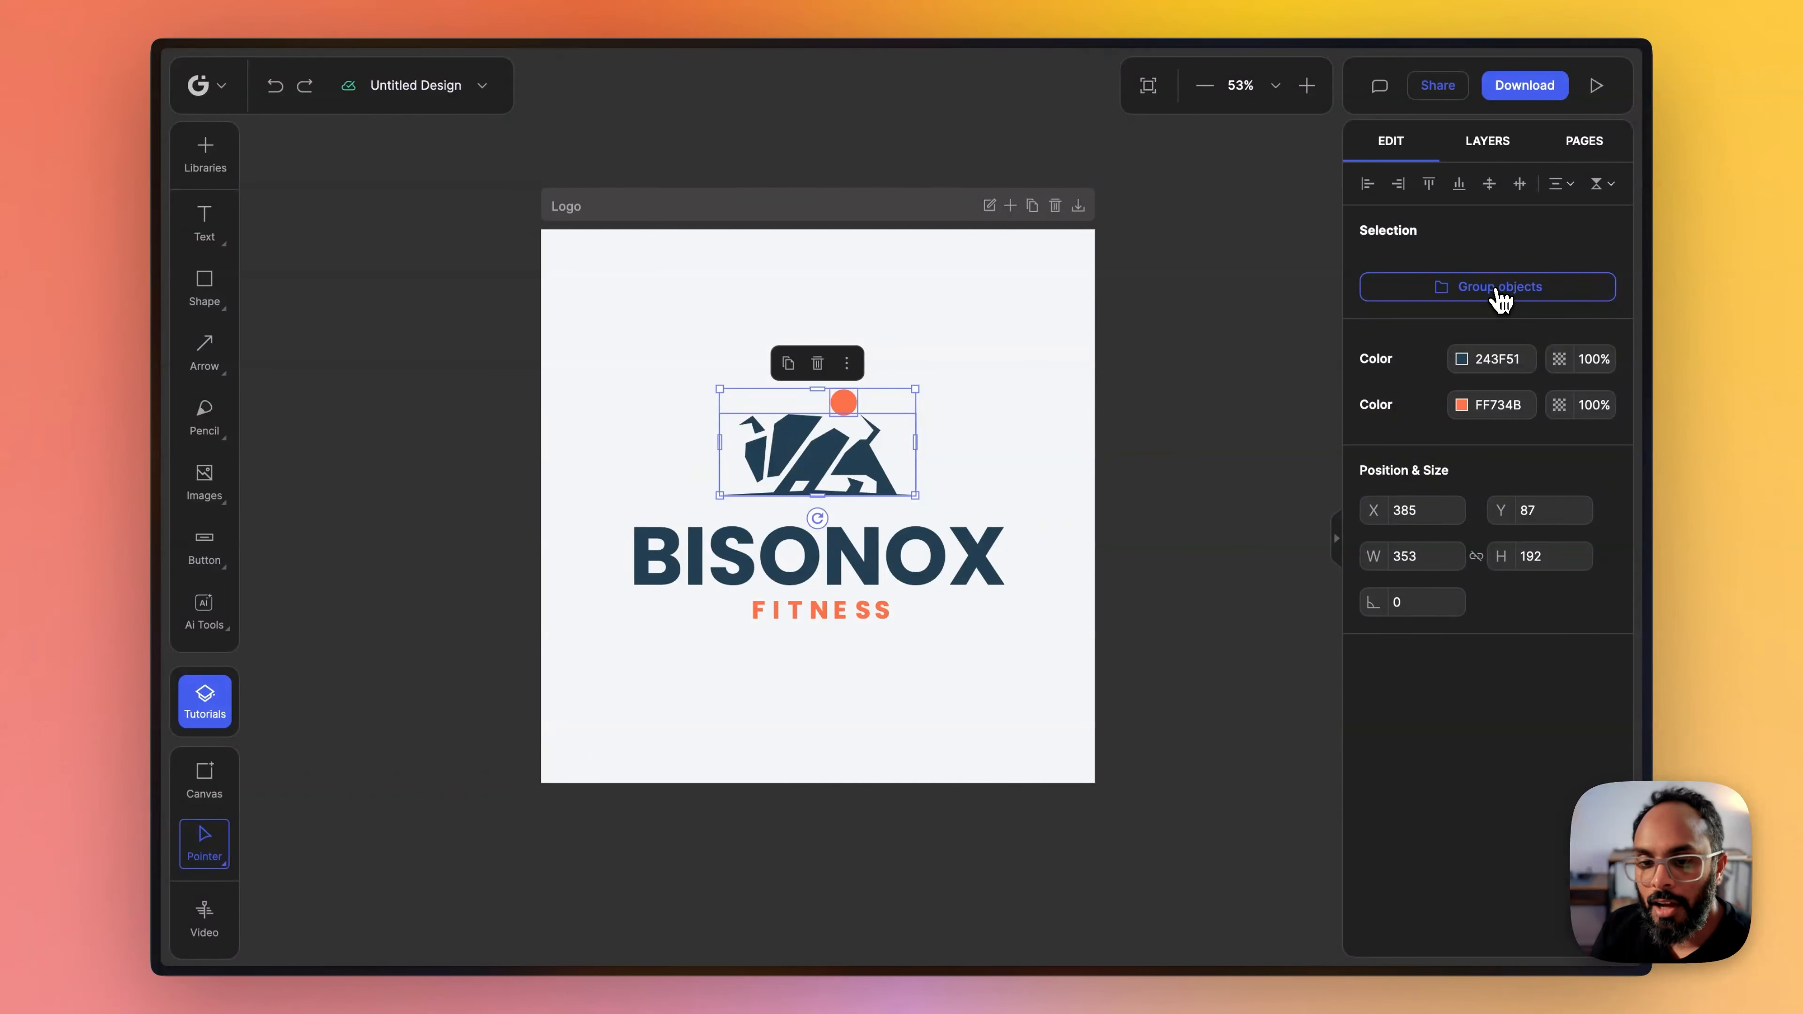
# - Check that the bison and the orange dot can each be selected on their own
pyautogui.click(1227, 362)
pyautogui.click(768, 463)
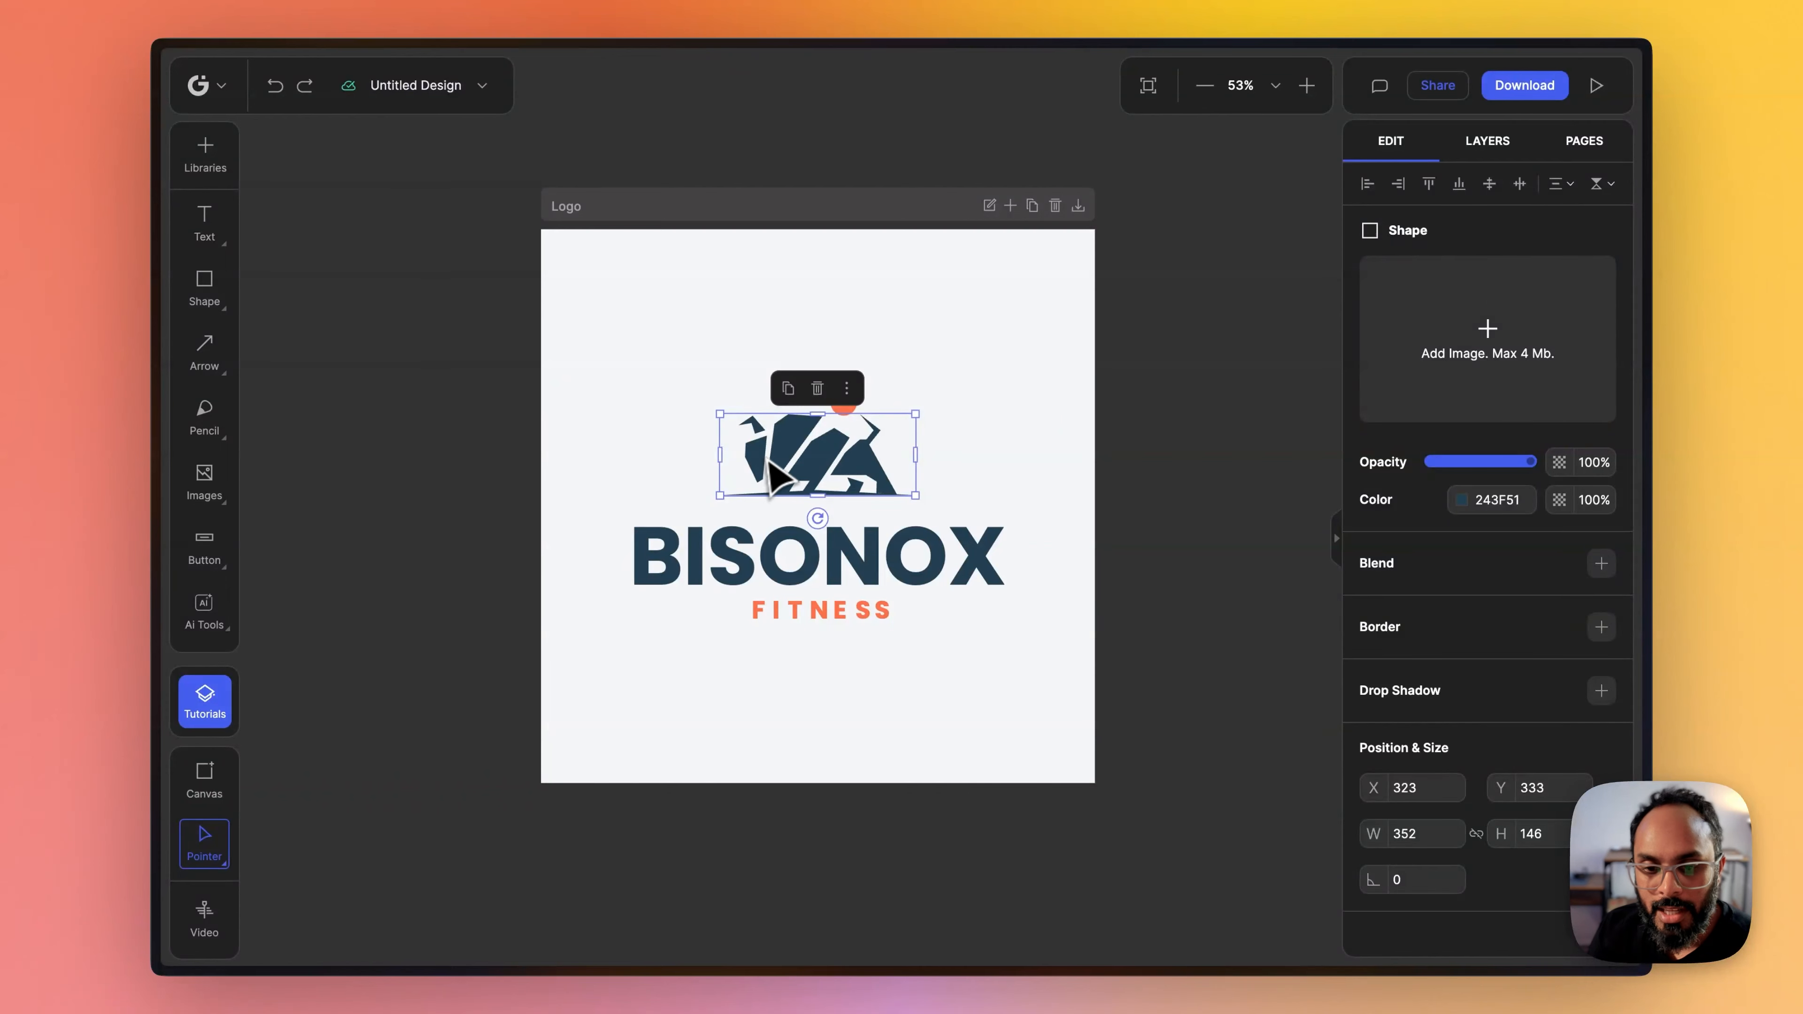
pyautogui.click(947, 392)
pyautogui.click(844, 400)
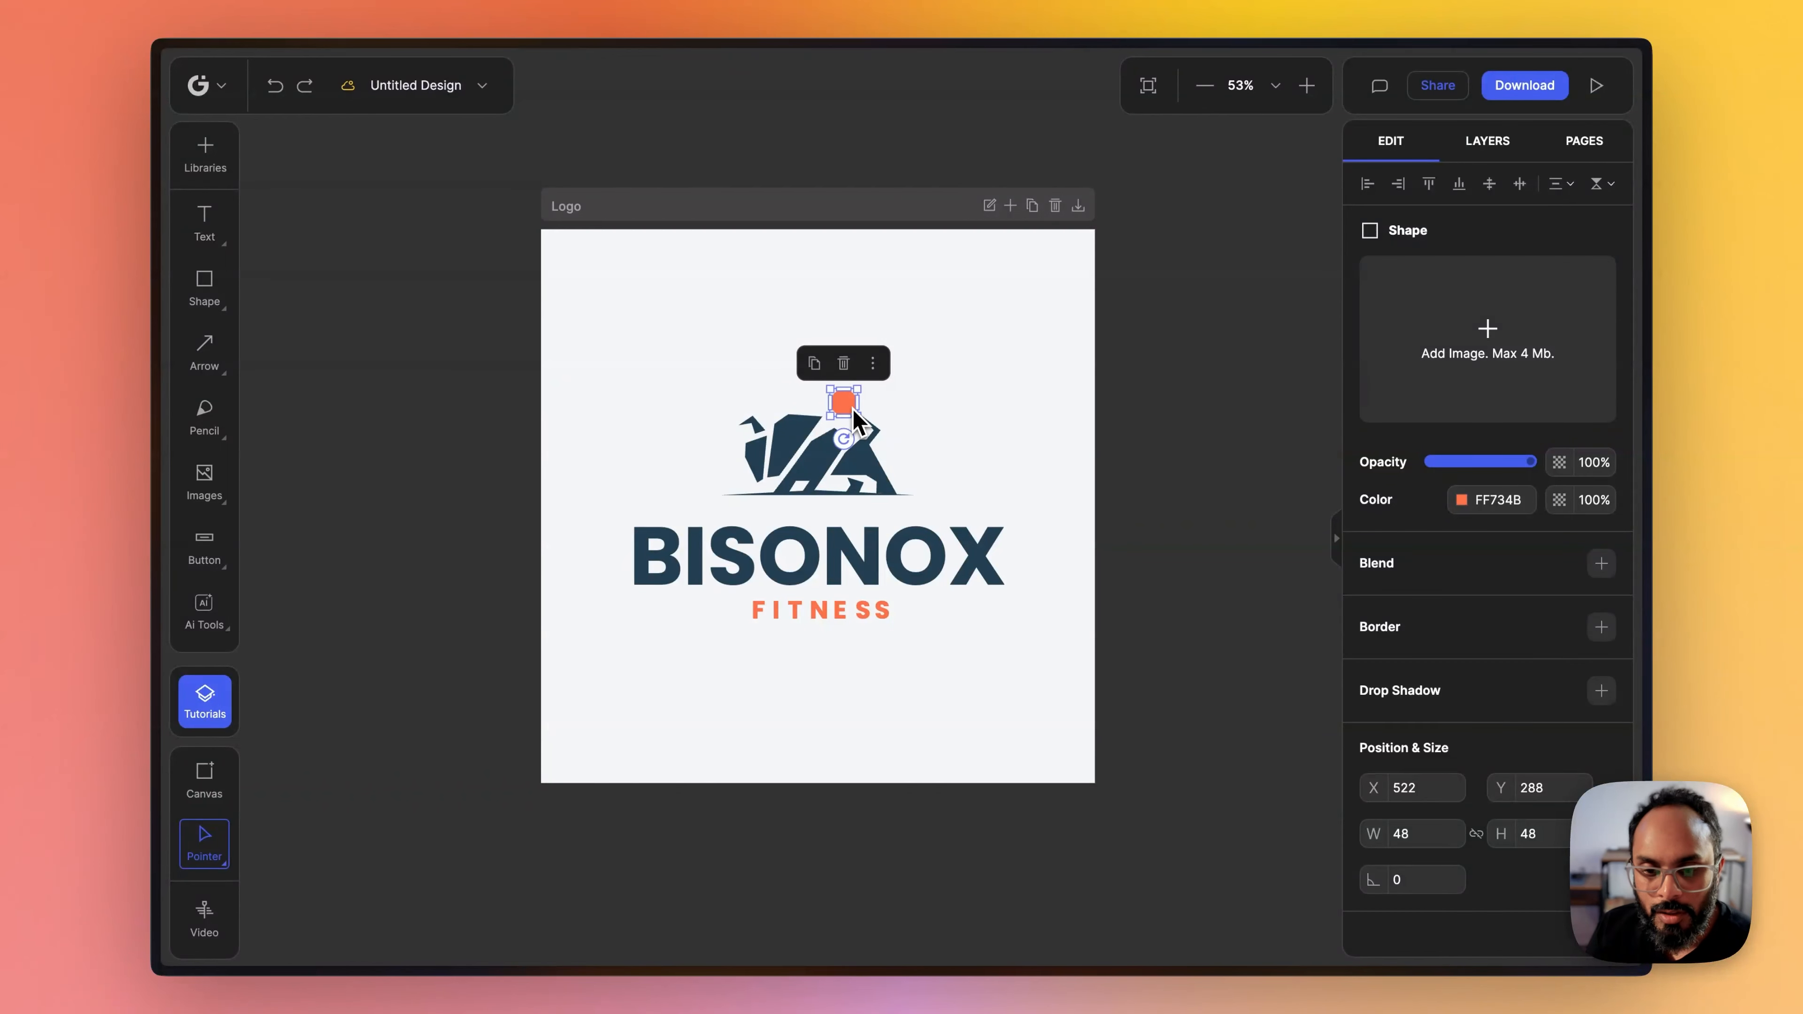
pyautogui.click(930, 392)
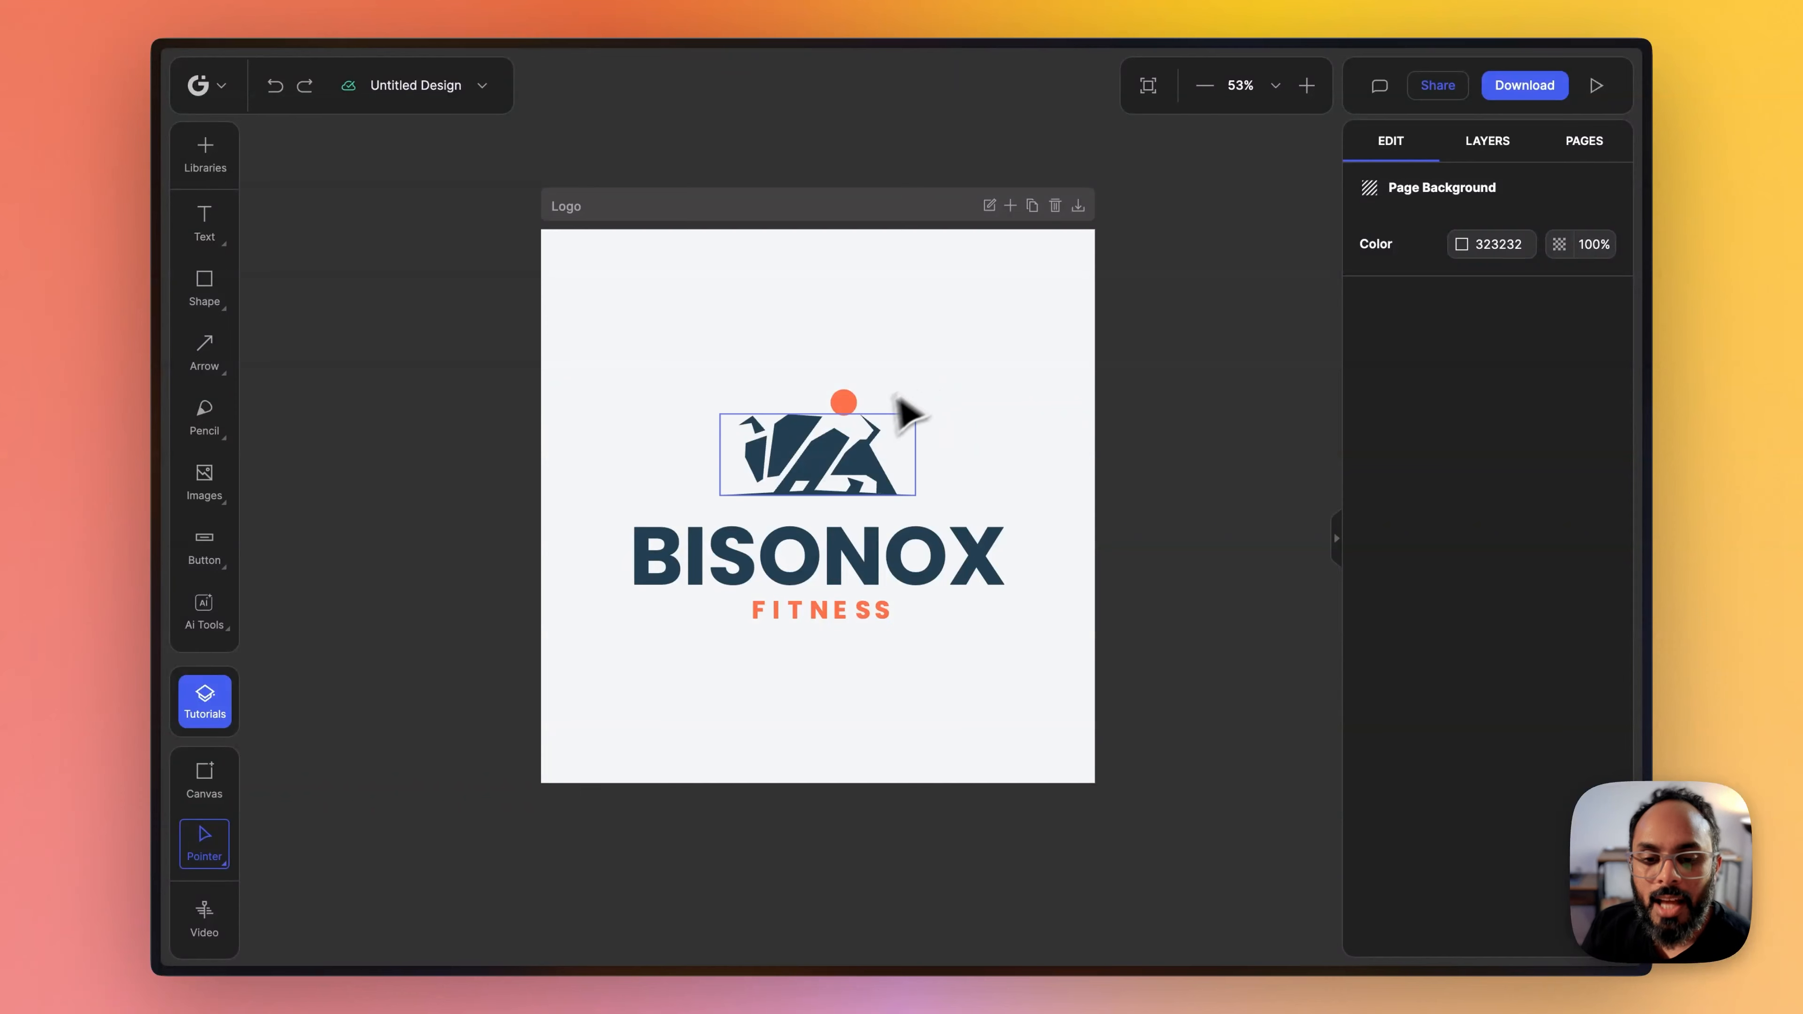
# - Open the video timeline for the Logo canvas with the bison selected, and reduce the timeline's height slightly
pyautogui.click(813, 445)
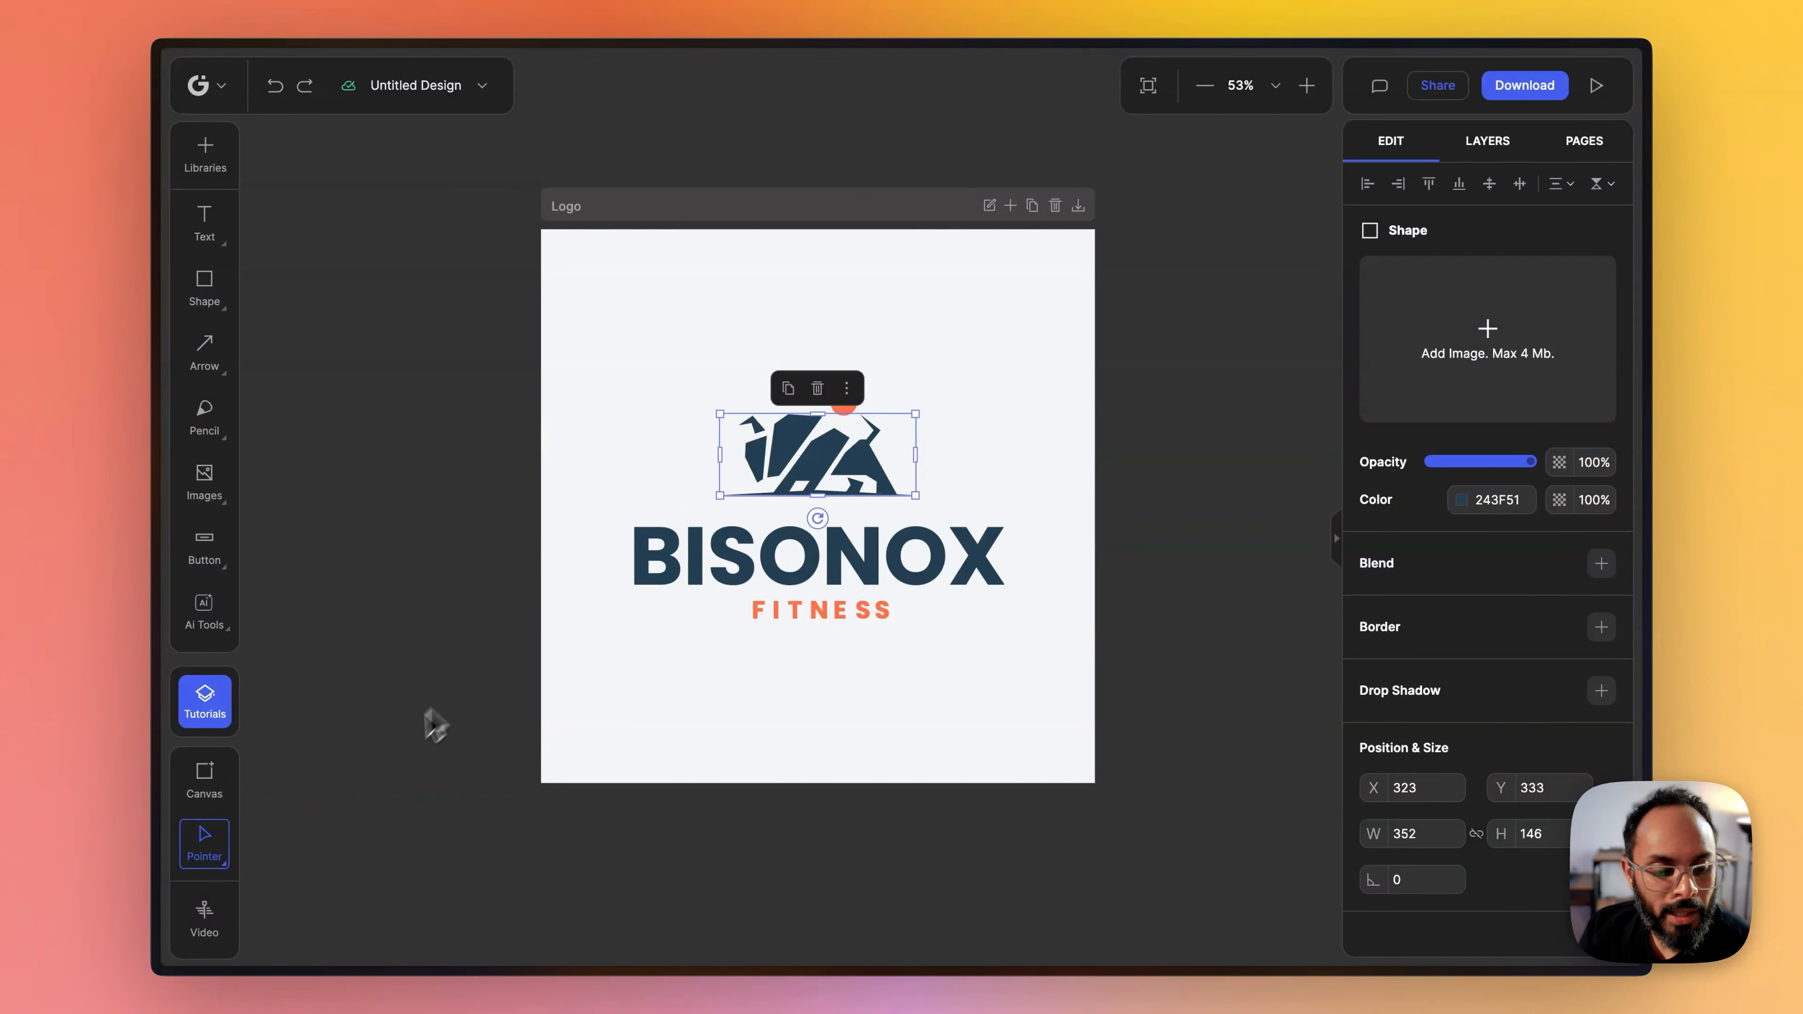
pyautogui.click(205, 923)
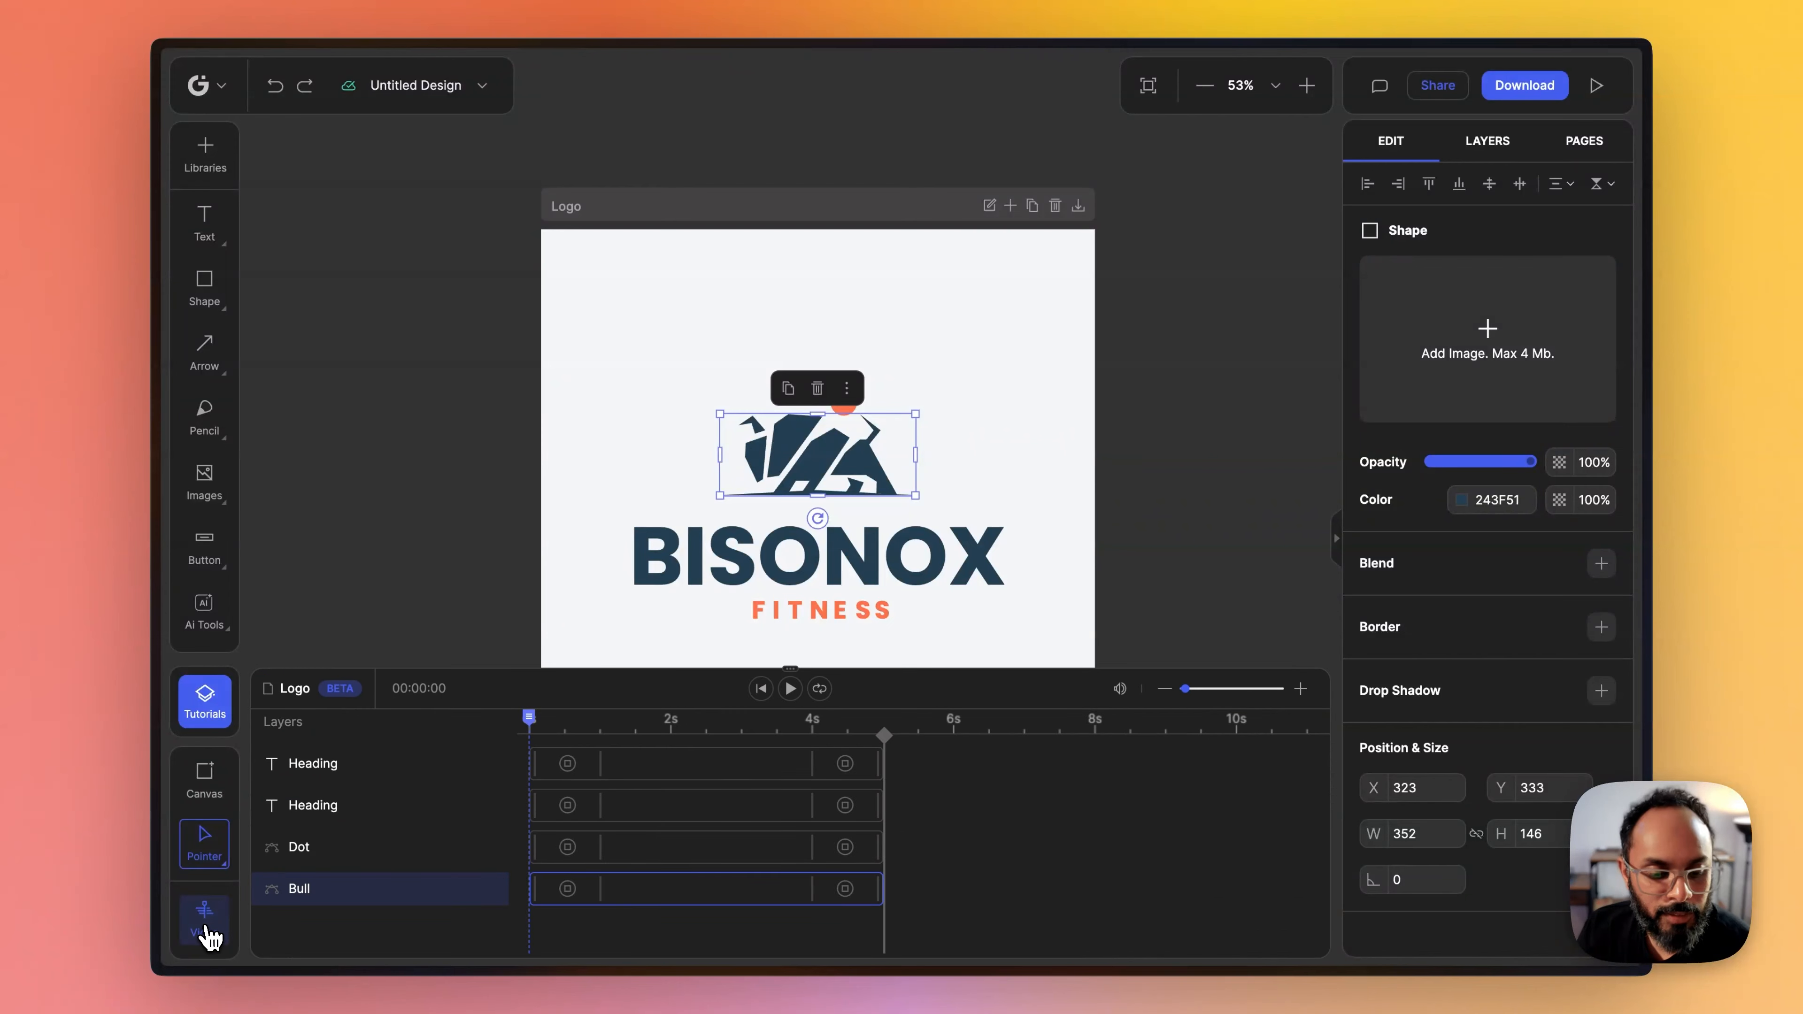
pyautogui.scroll(-3, 919, 605)
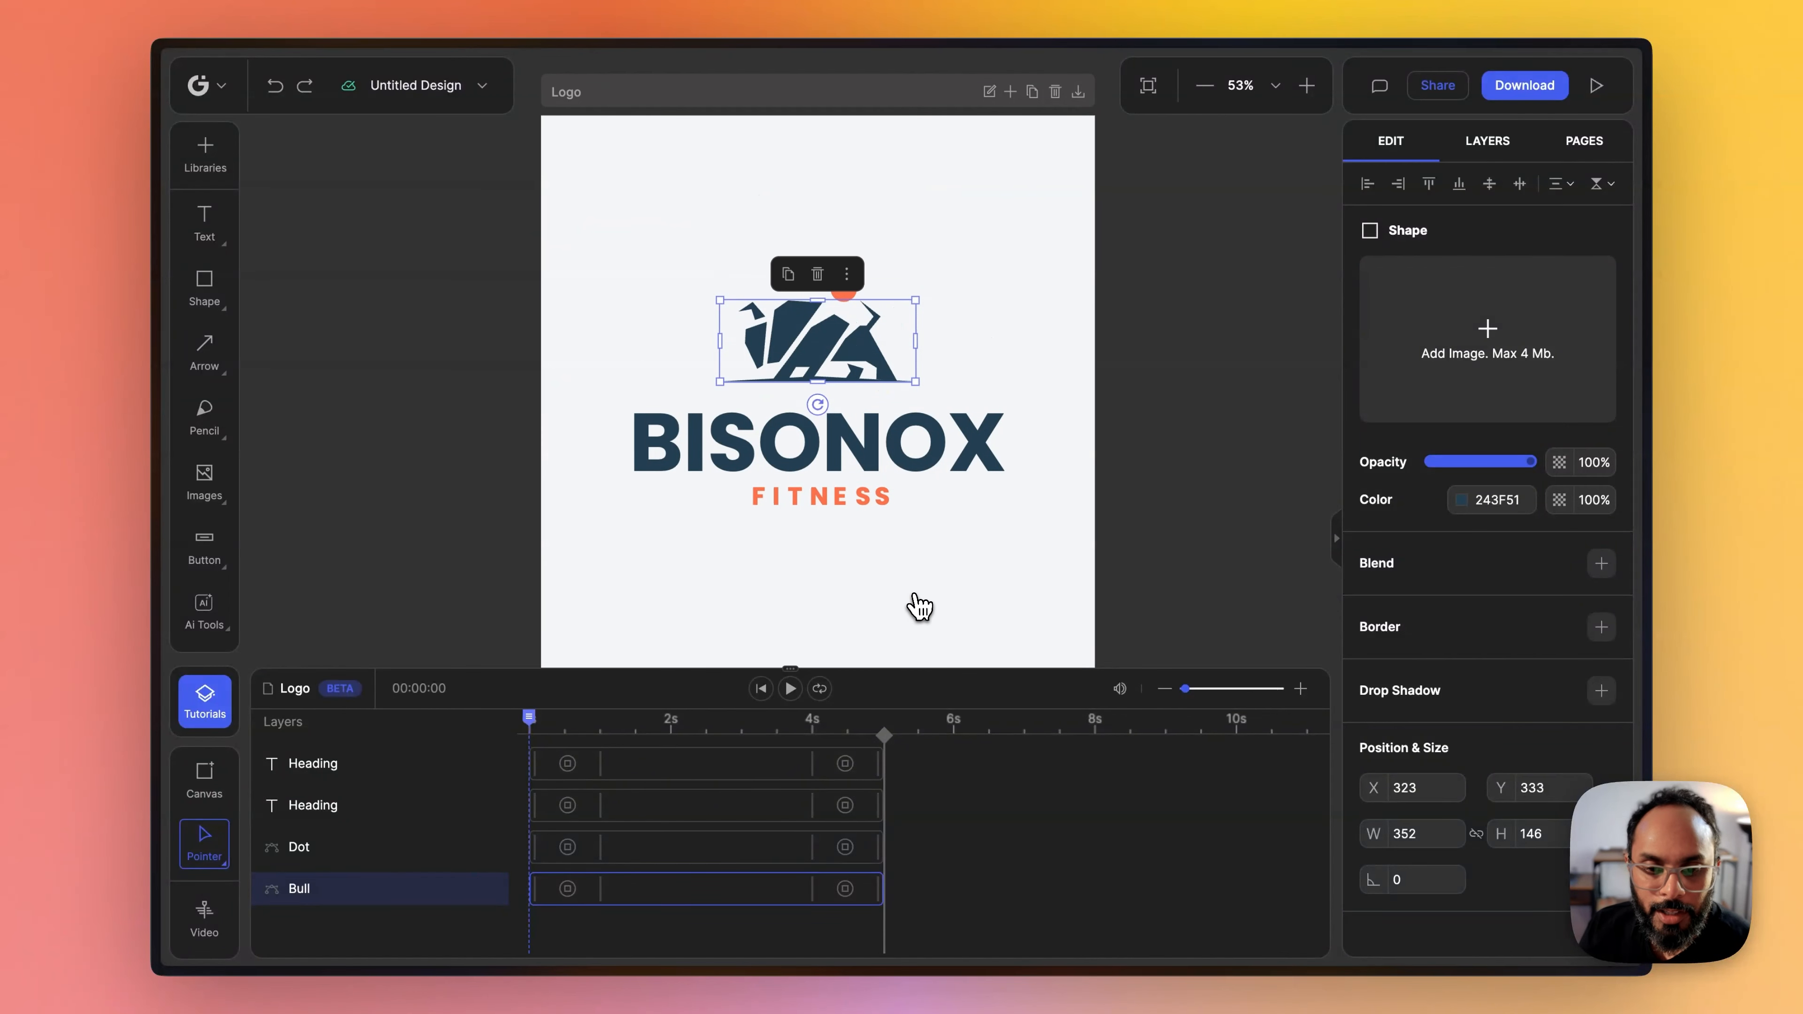
pyautogui.scroll(-2, 1066, 589)
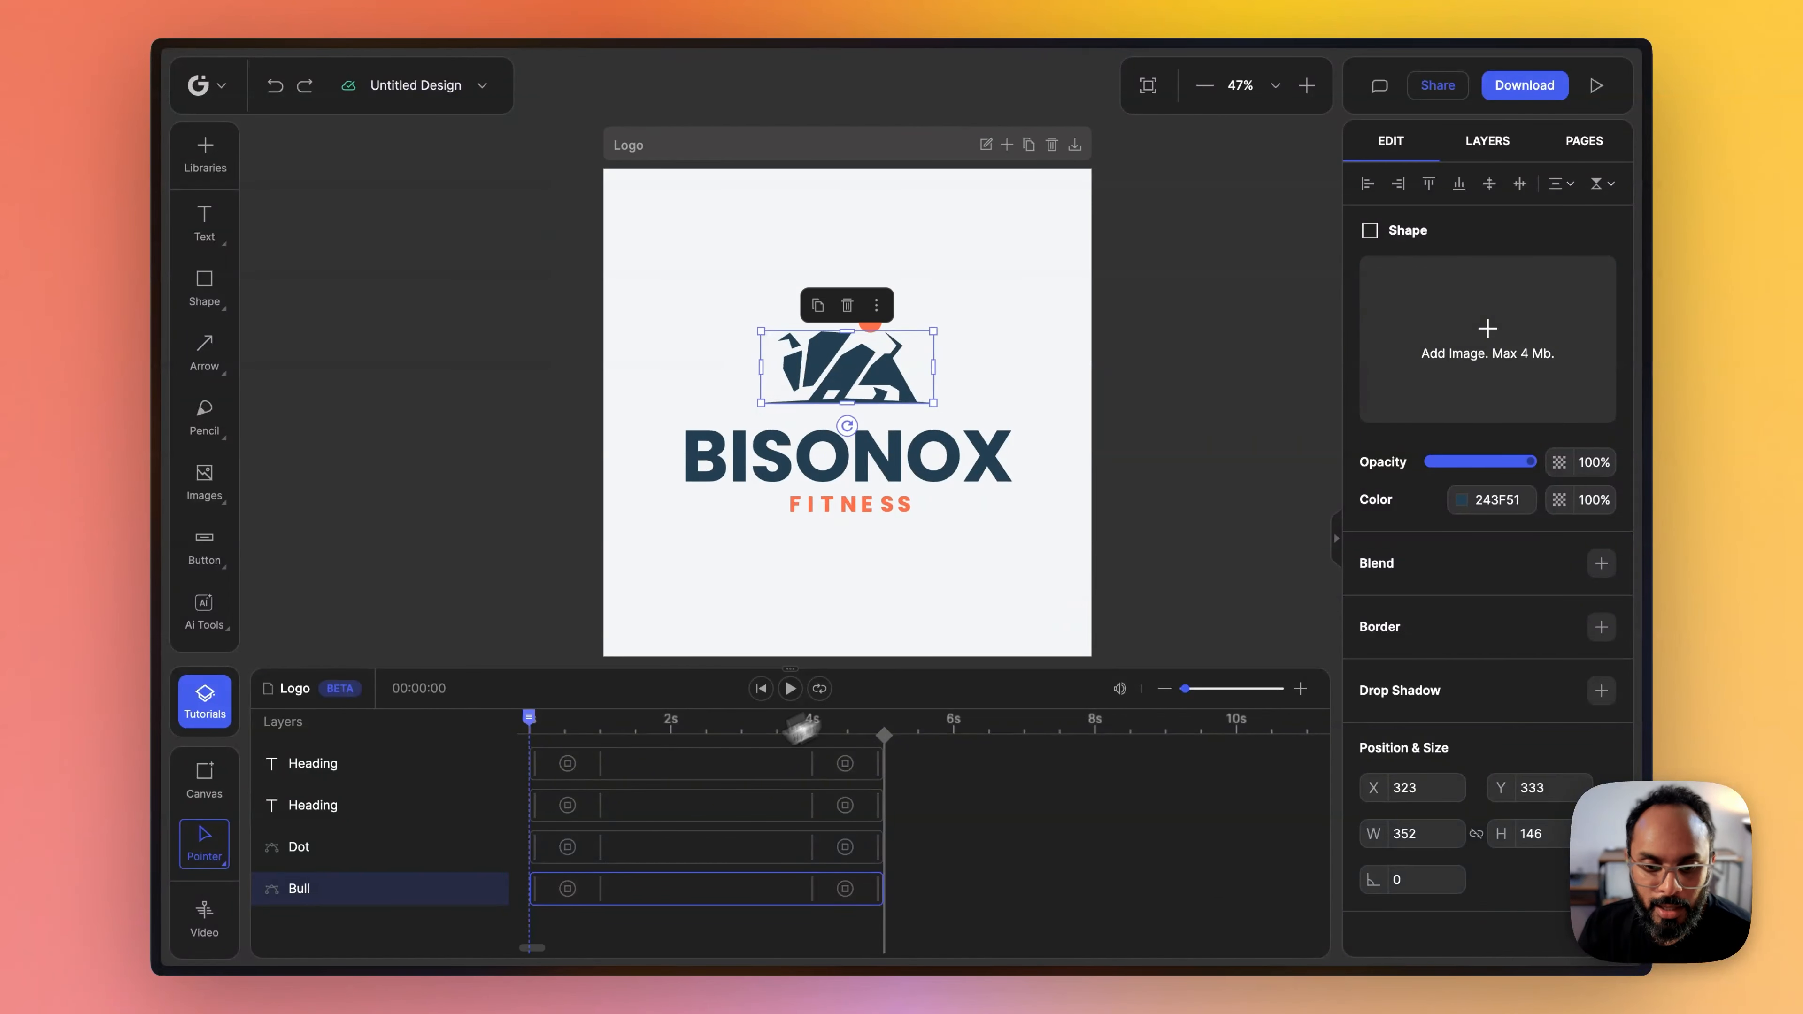
pyautogui.moveTo(789, 666); pyautogui.dragTo(890, 695)
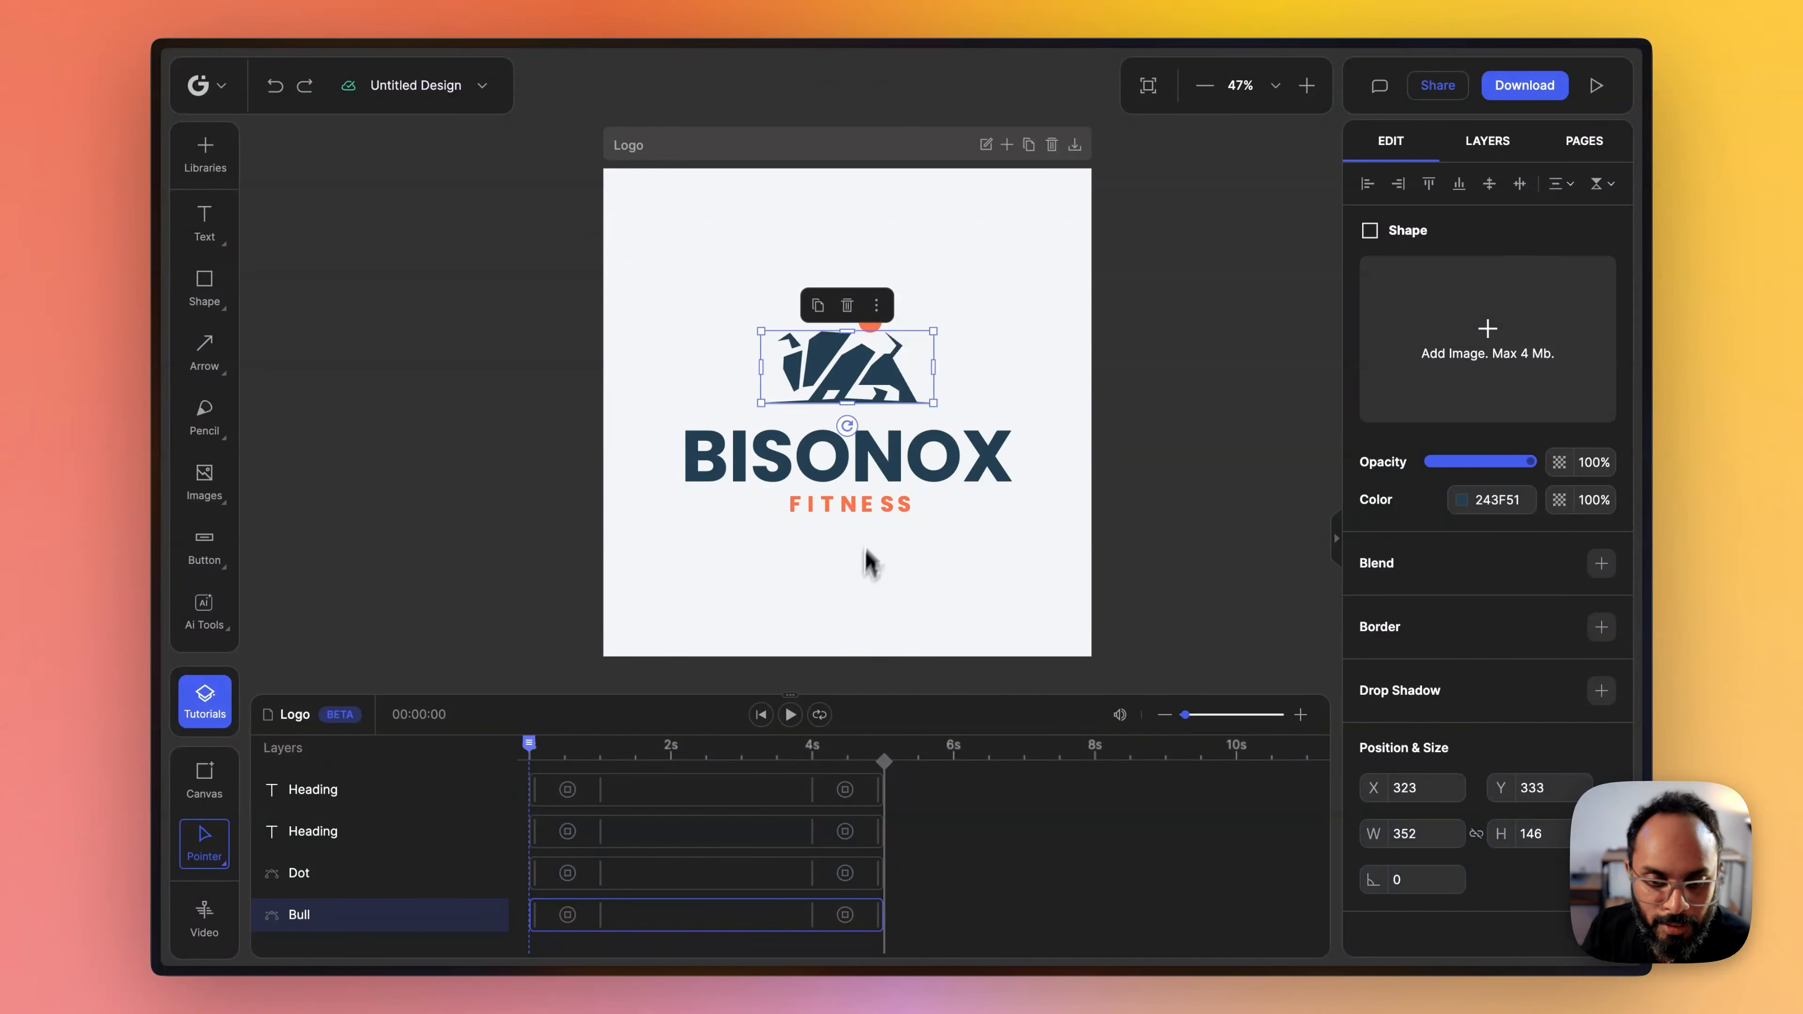
# - Give the Bull layer a Shift start transition from the Right and preview the animation
pyautogui.click(568, 916)
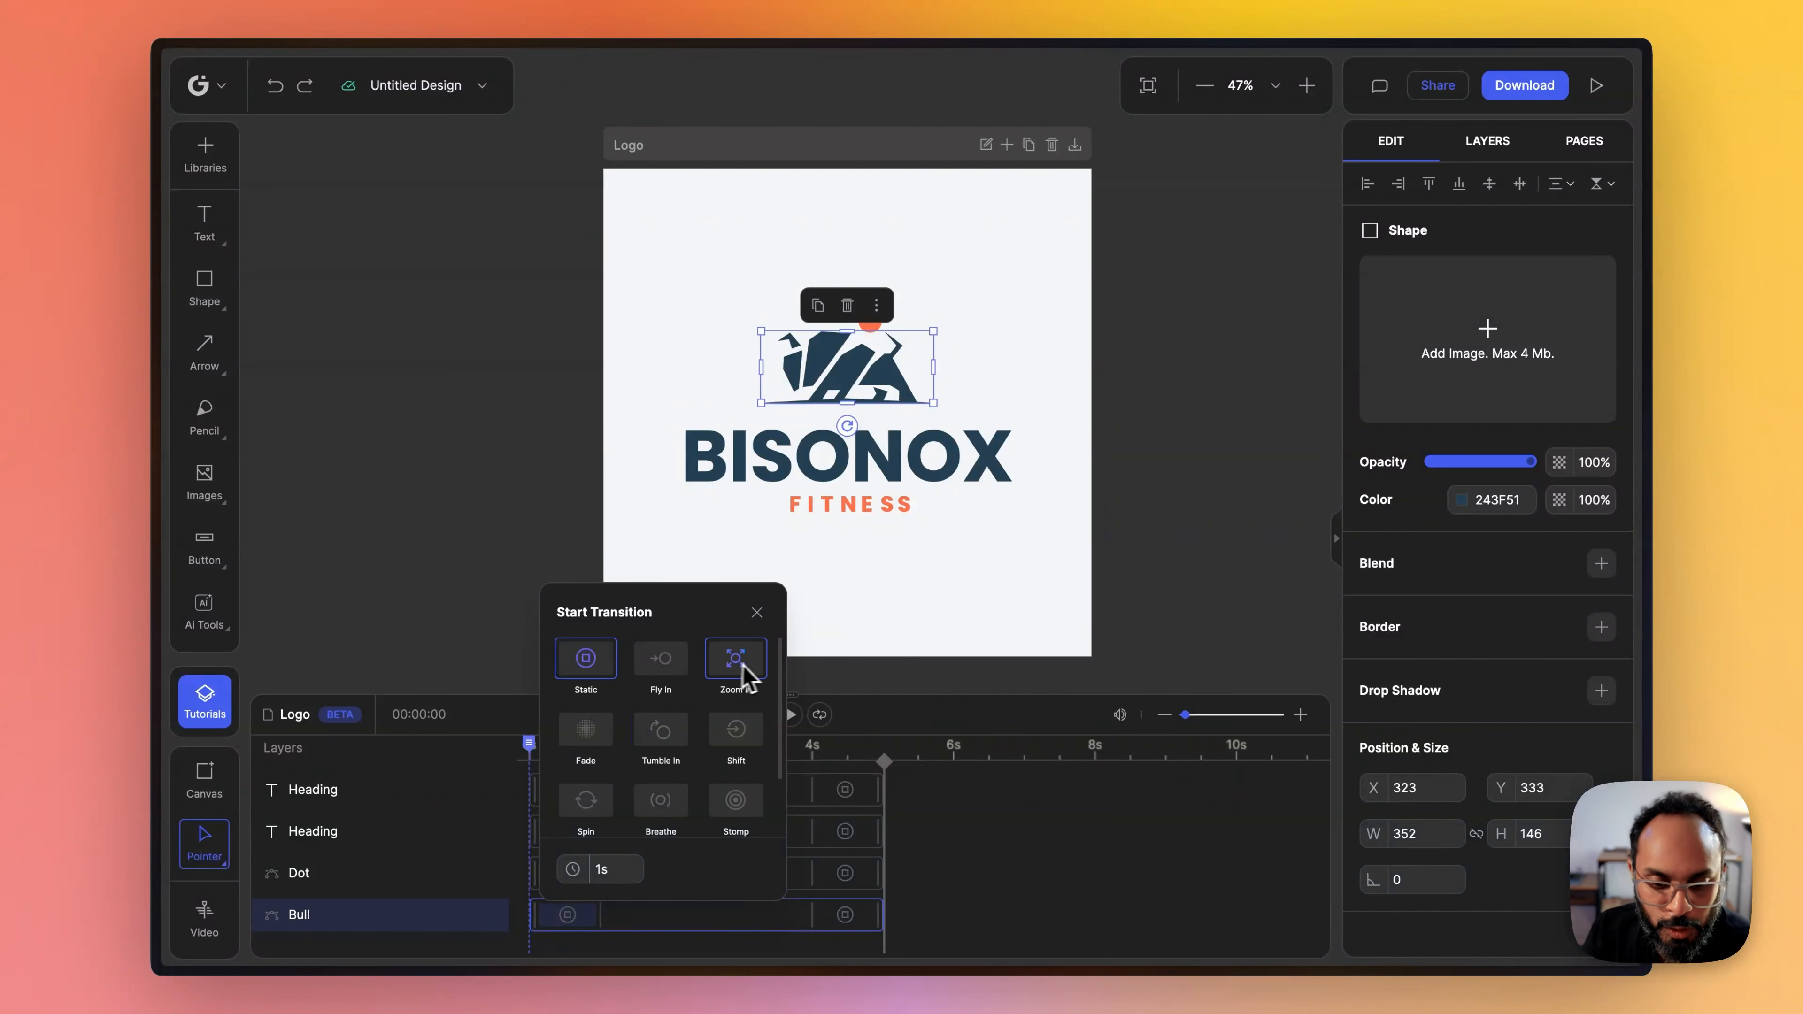
pyautogui.click(735, 732)
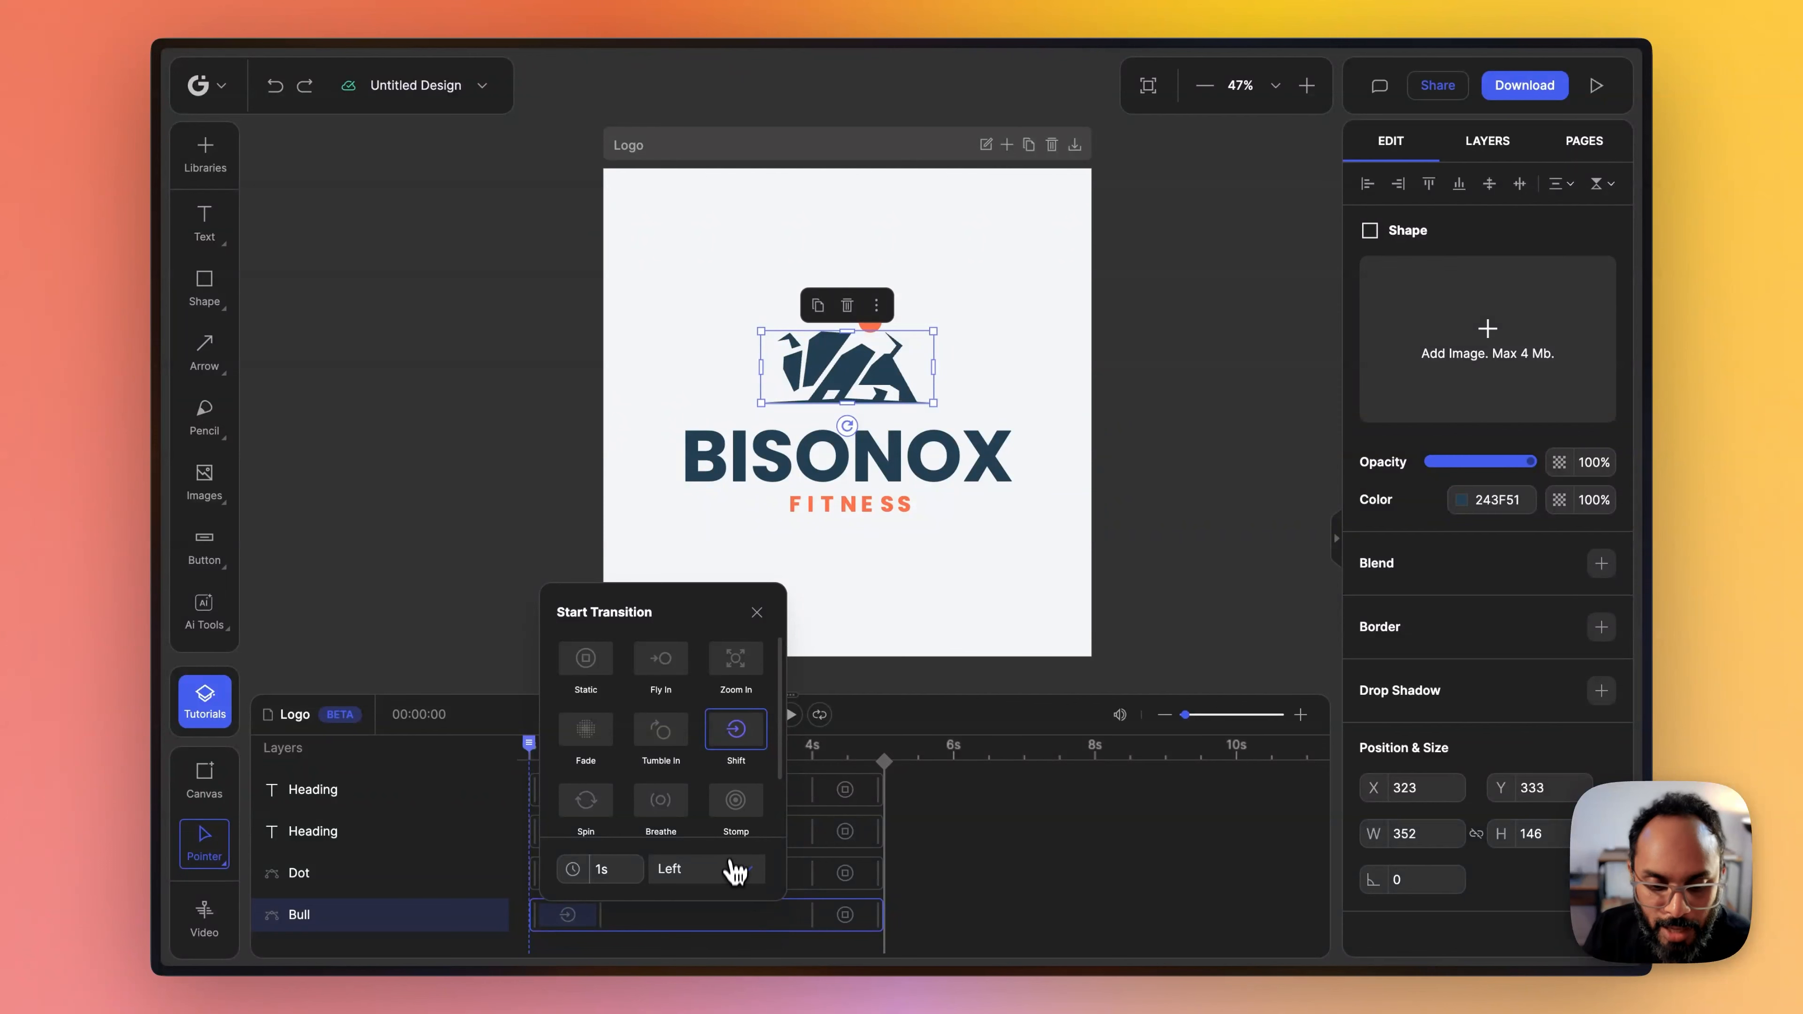
pyautogui.click(734, 881)
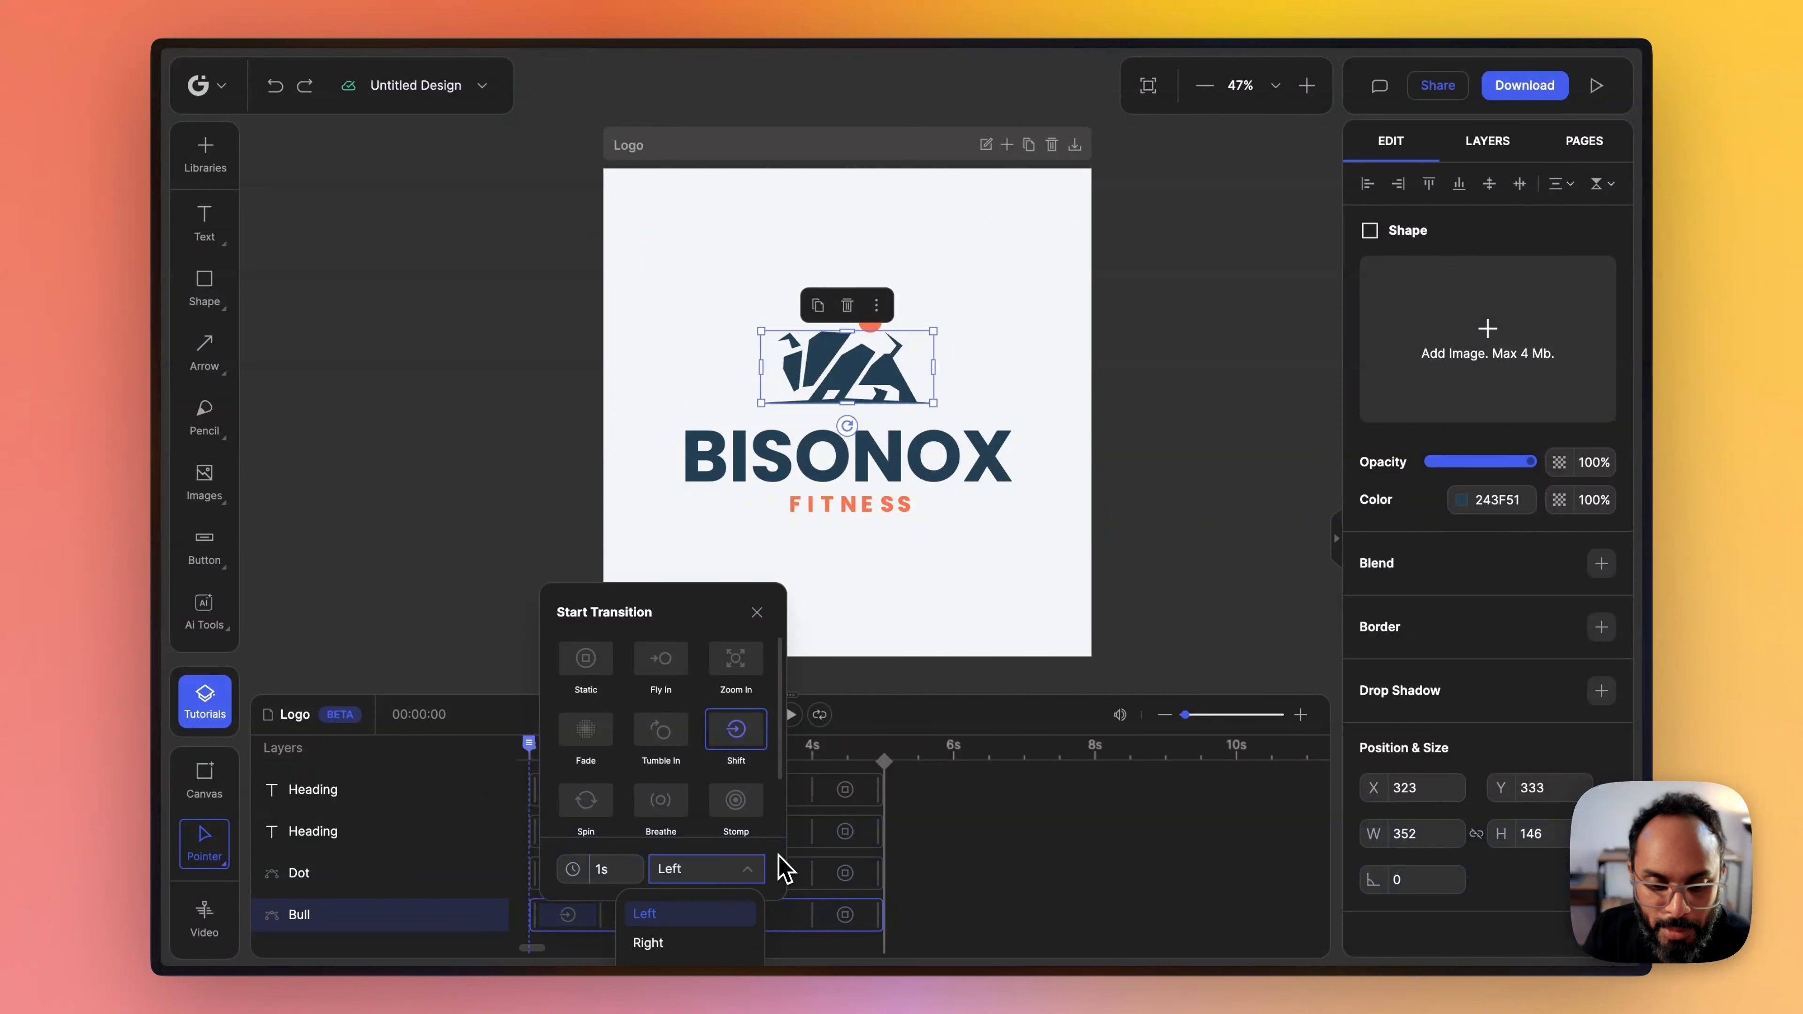
pyautogui.click(706, 944)
pyautogui.click(949, 837)
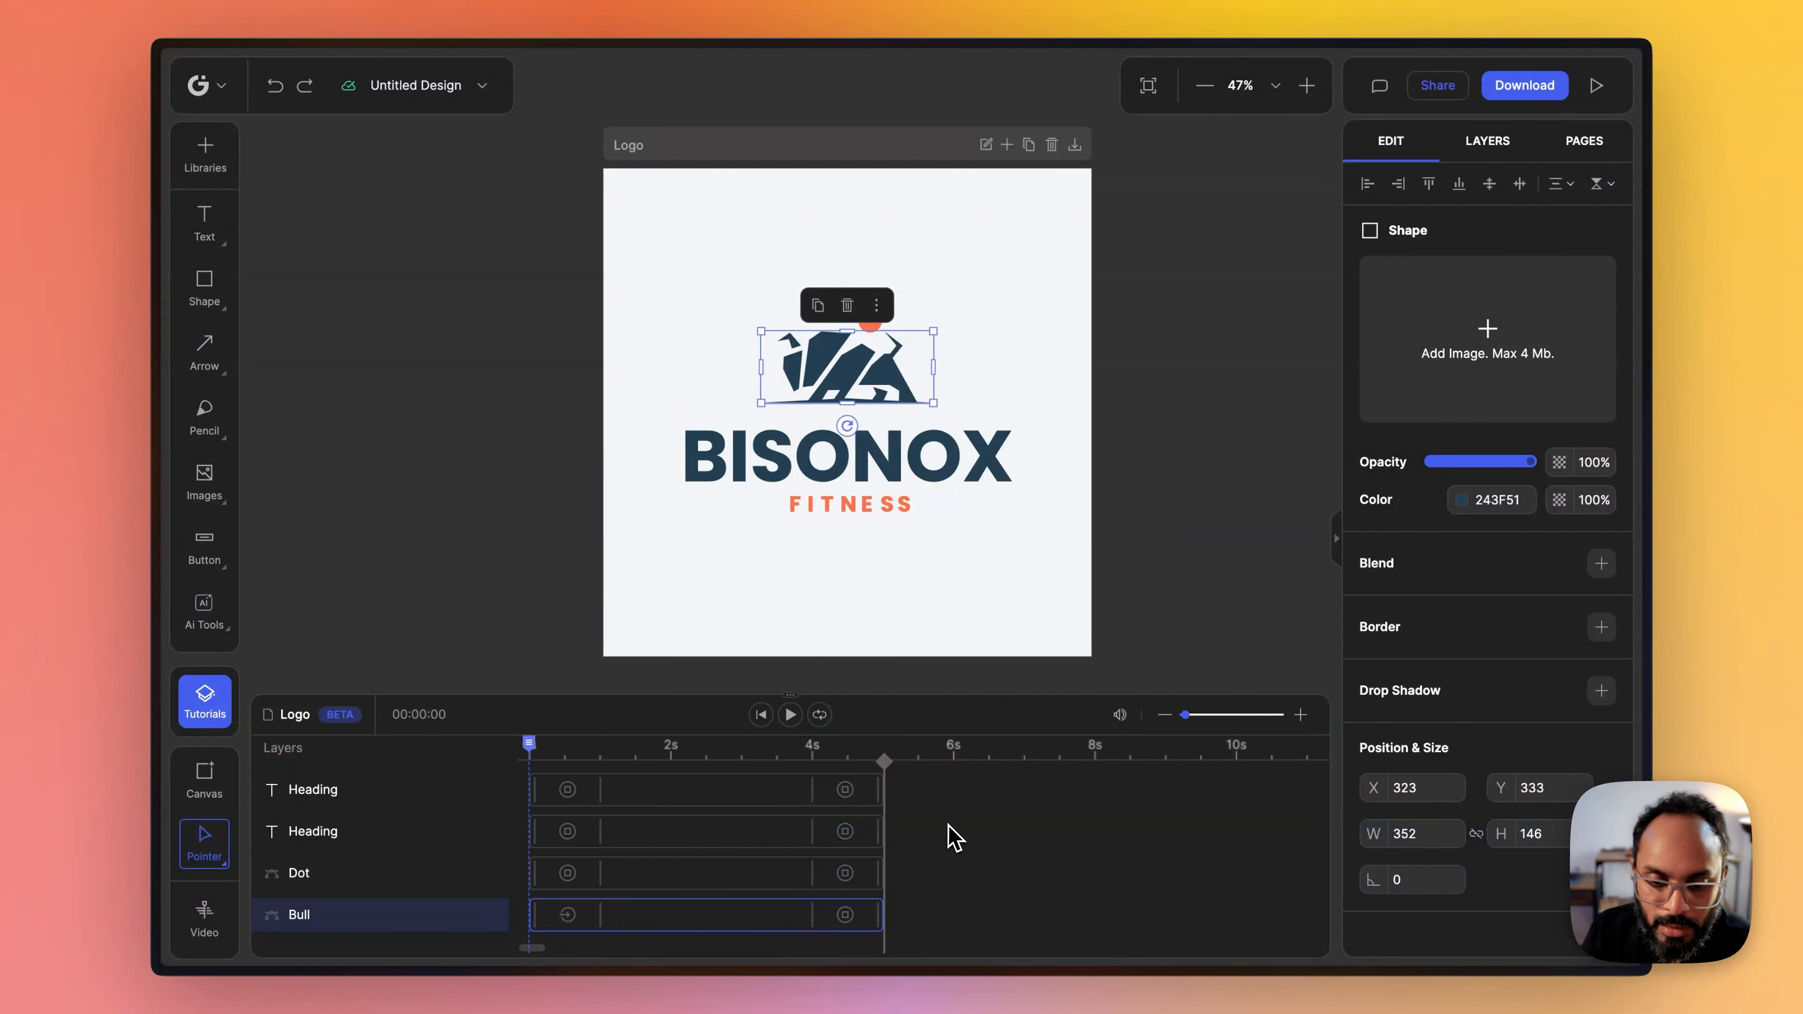
pyautogui.click(790, 715)
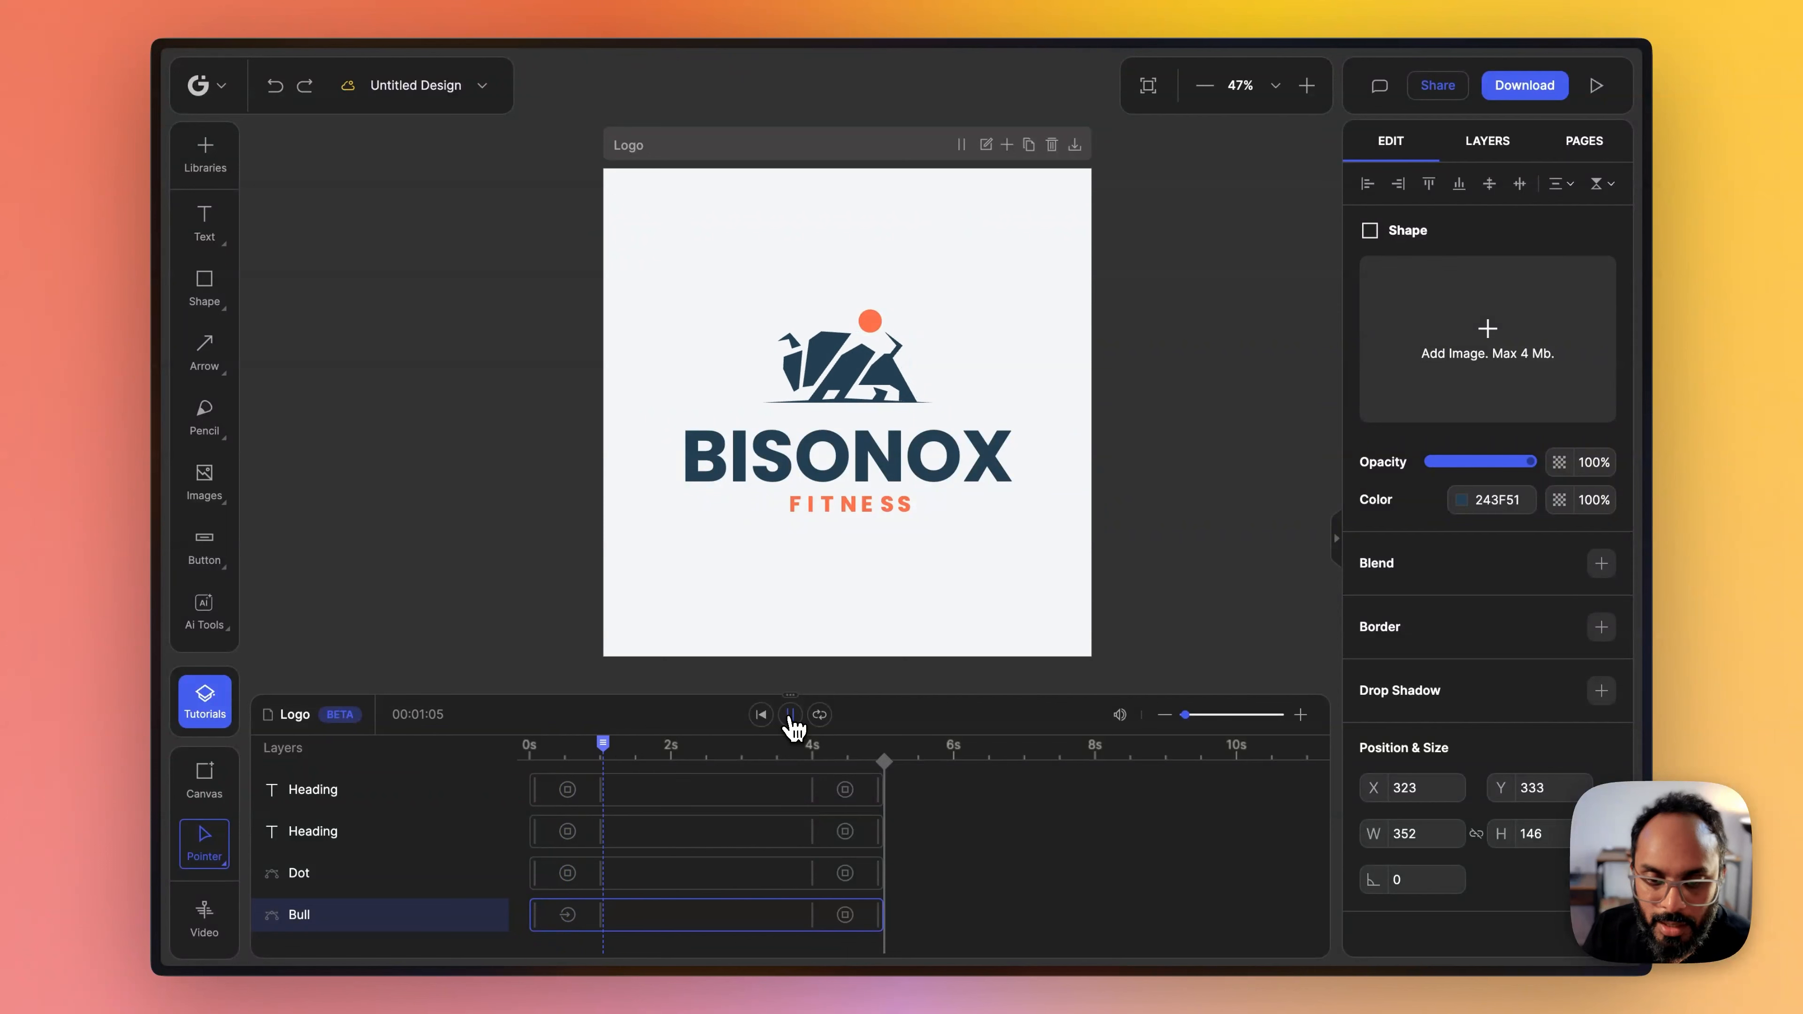
pyautogui.click(790, 715)
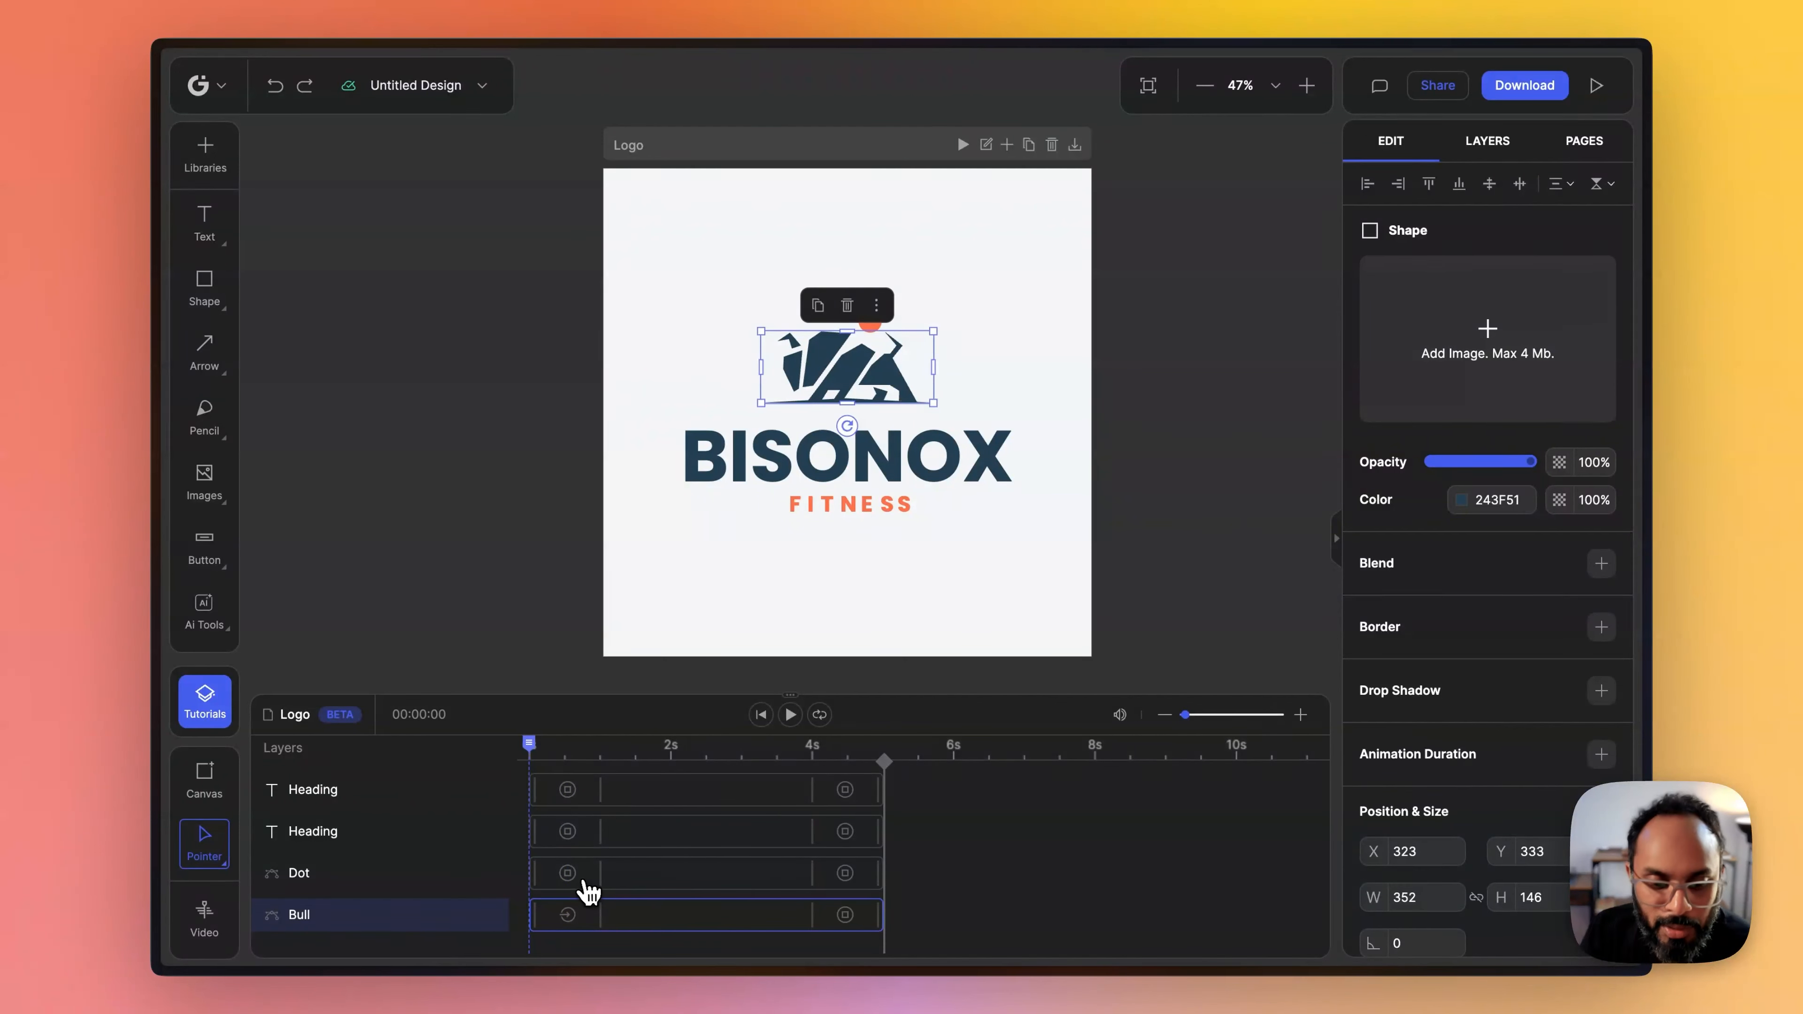
# - Apply a Zoom In start transition to the Dot layer and preview the animation
pyautogui.click(567, 873)
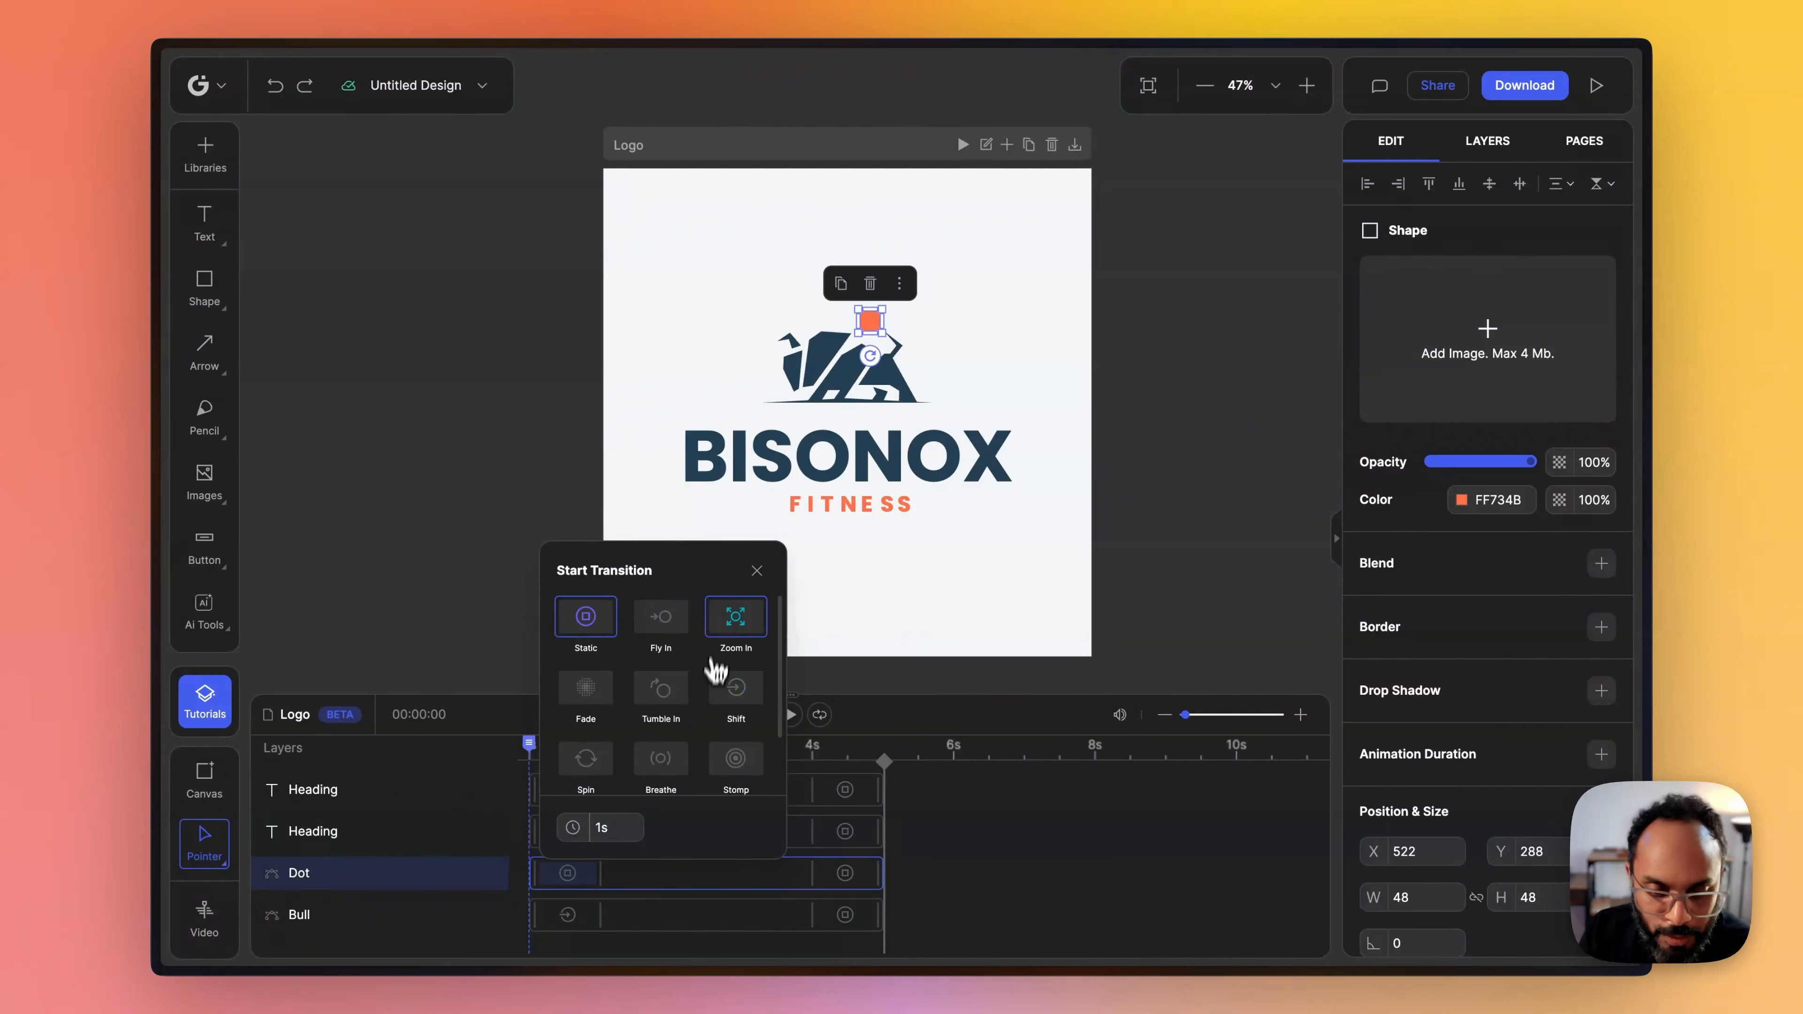
pyautogui.click(736, 618)
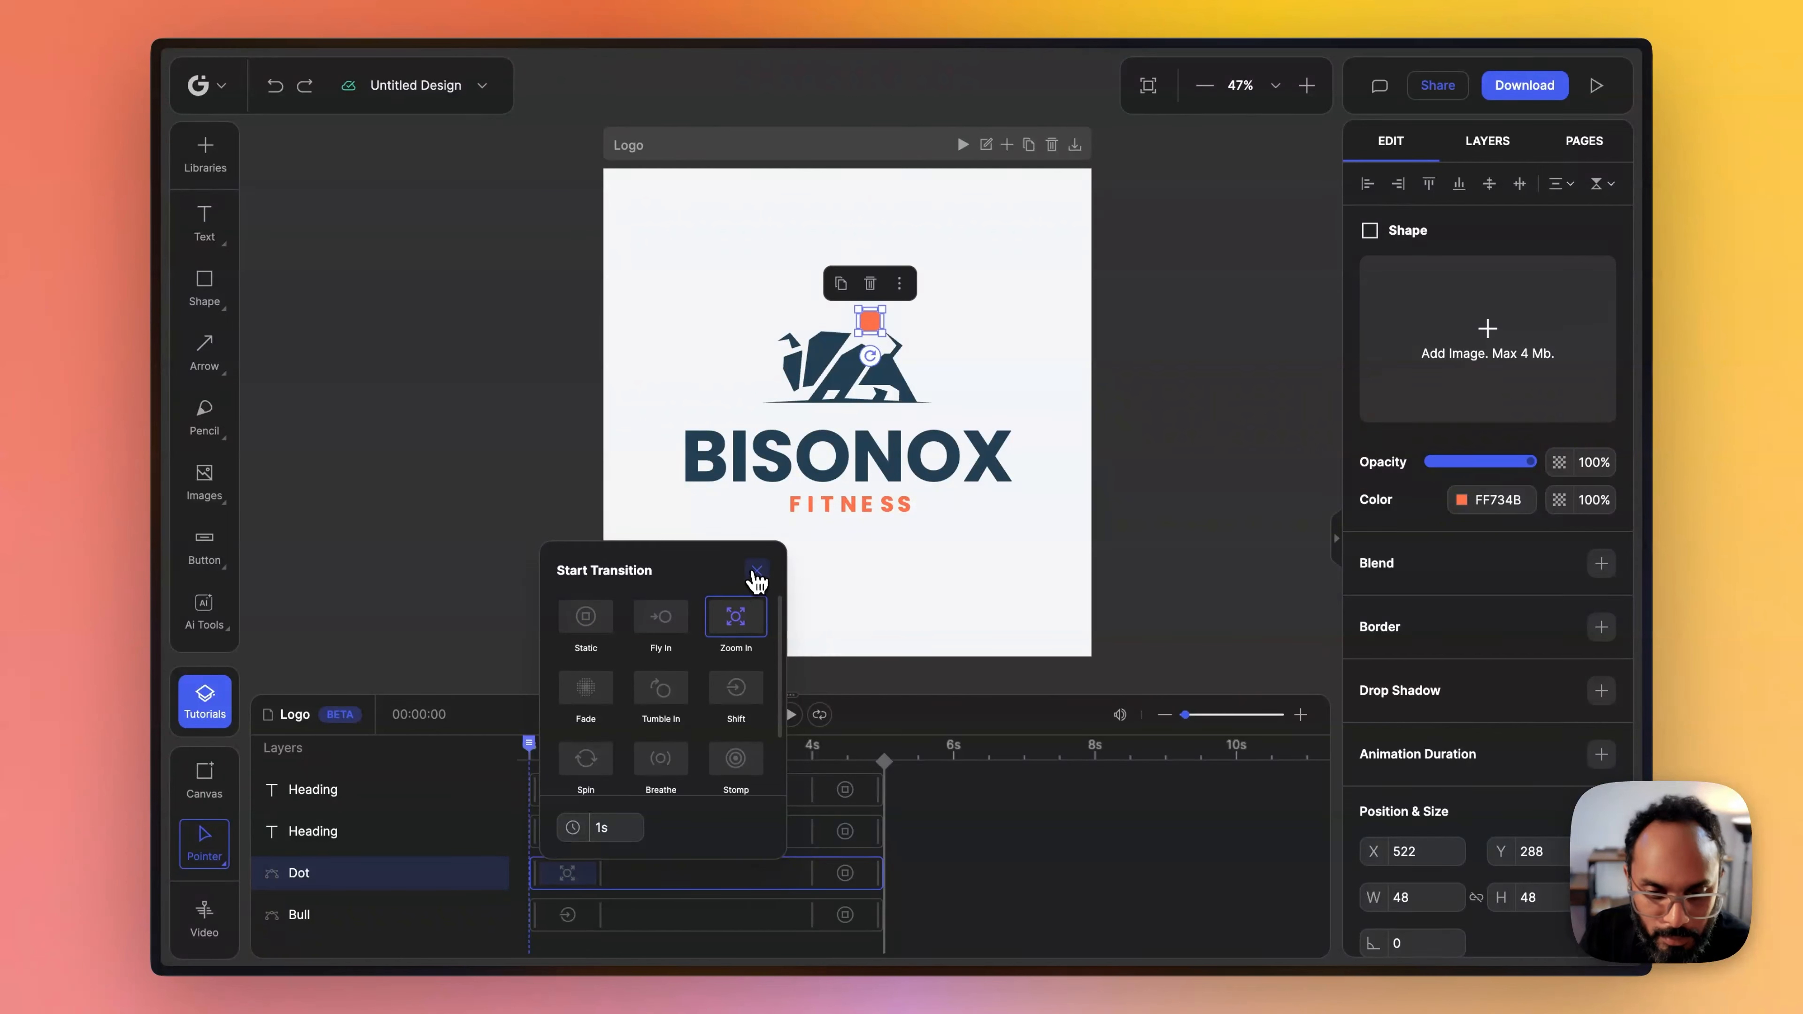
pyautogui.click(756, 572)
pyautogui.click(790, 715)
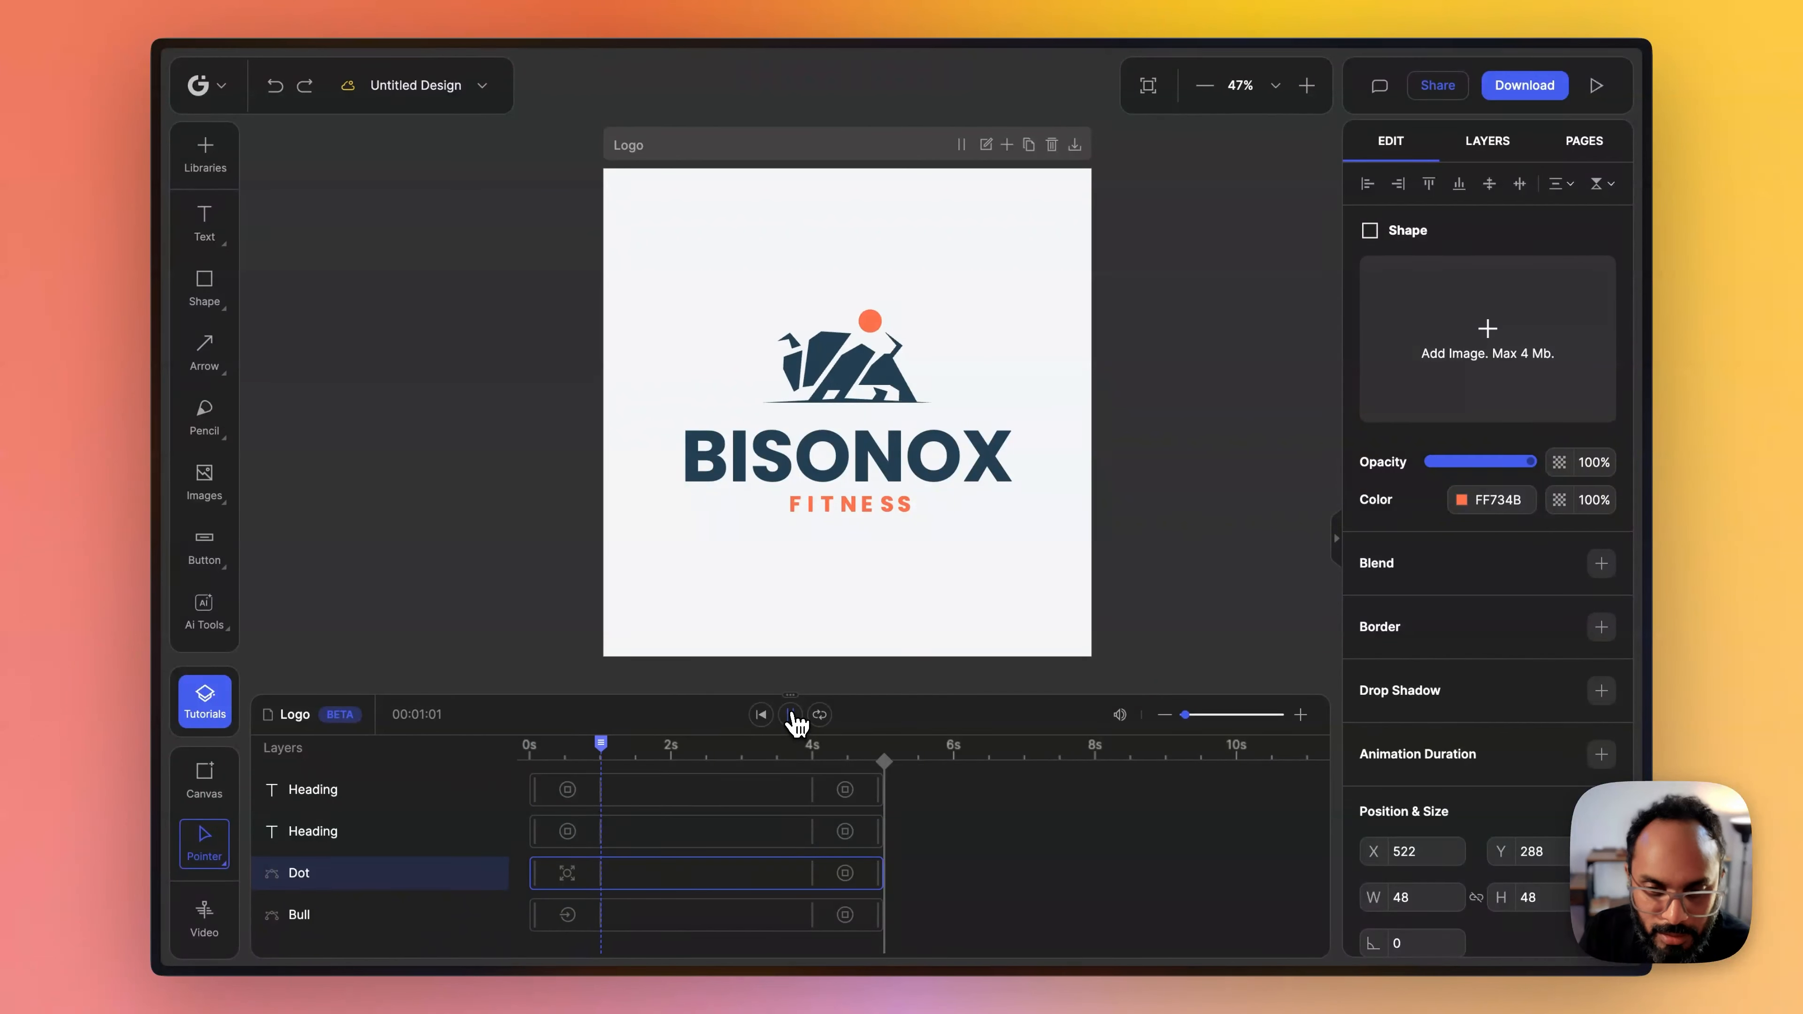
# - Give the BISONOX heading a Shift start transition coming from the Bottom
pyautogui.click(567, 831)
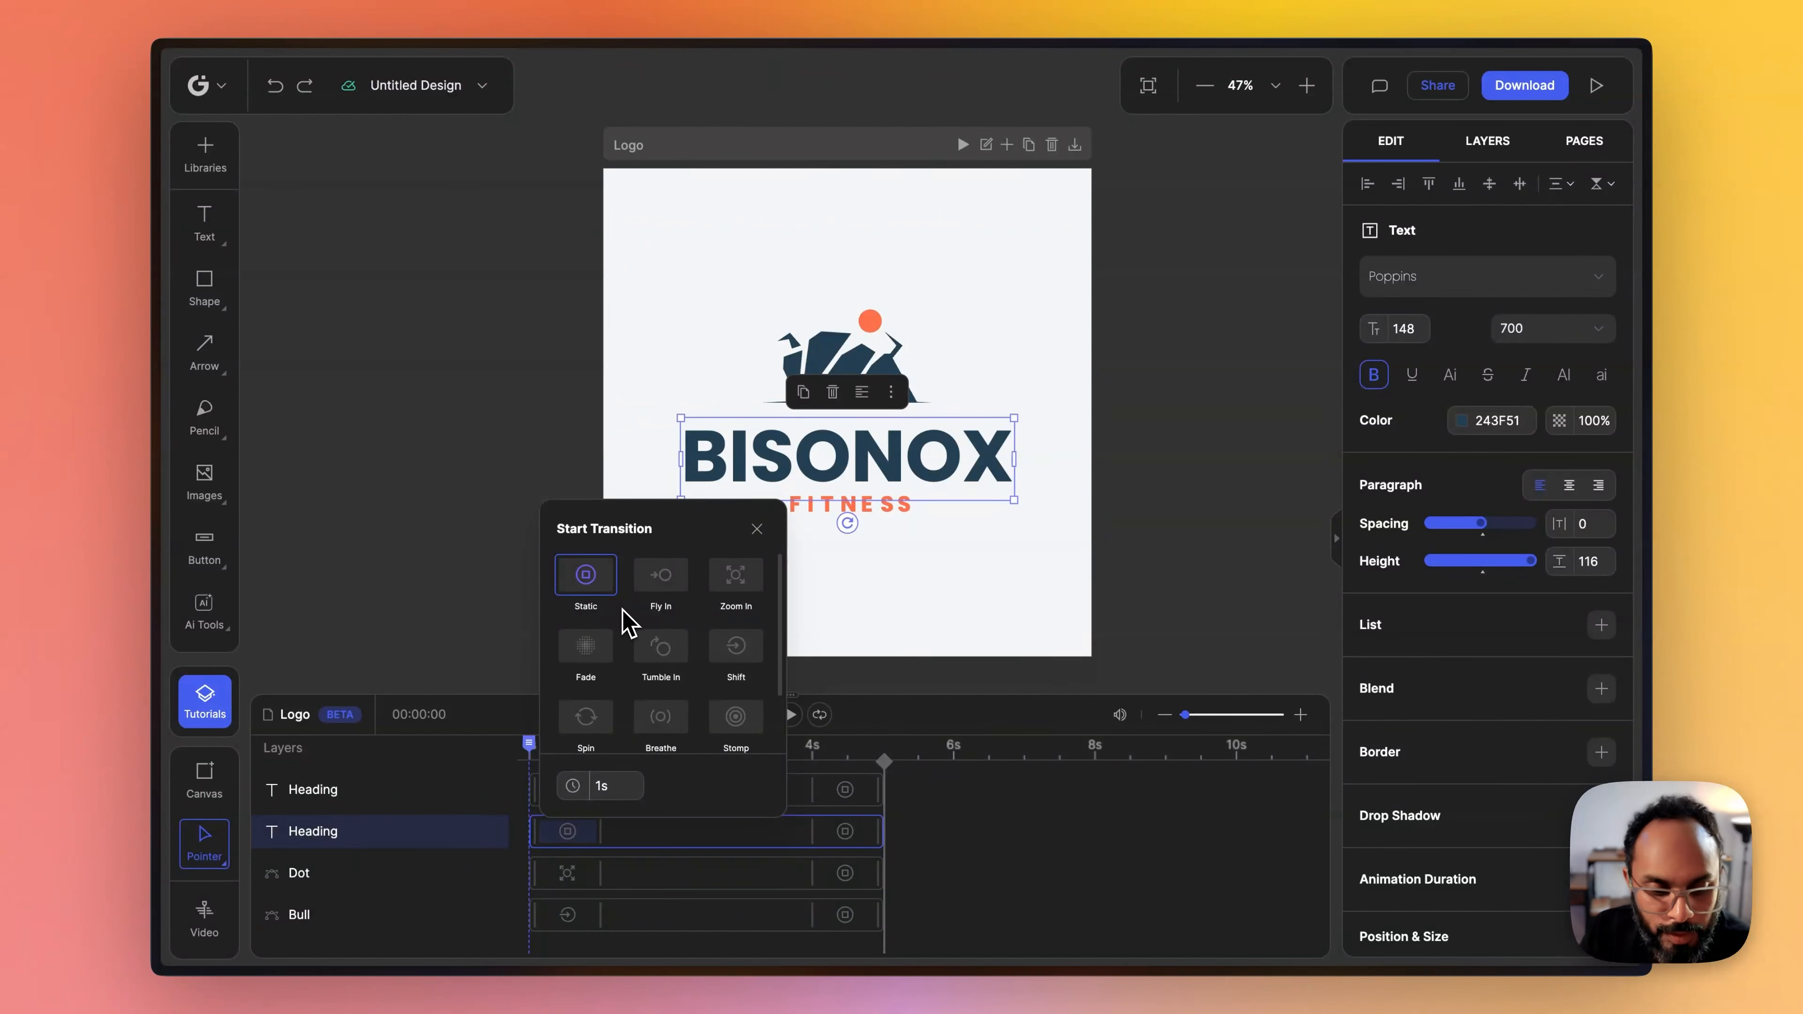
pyautogui.click(735, 648)
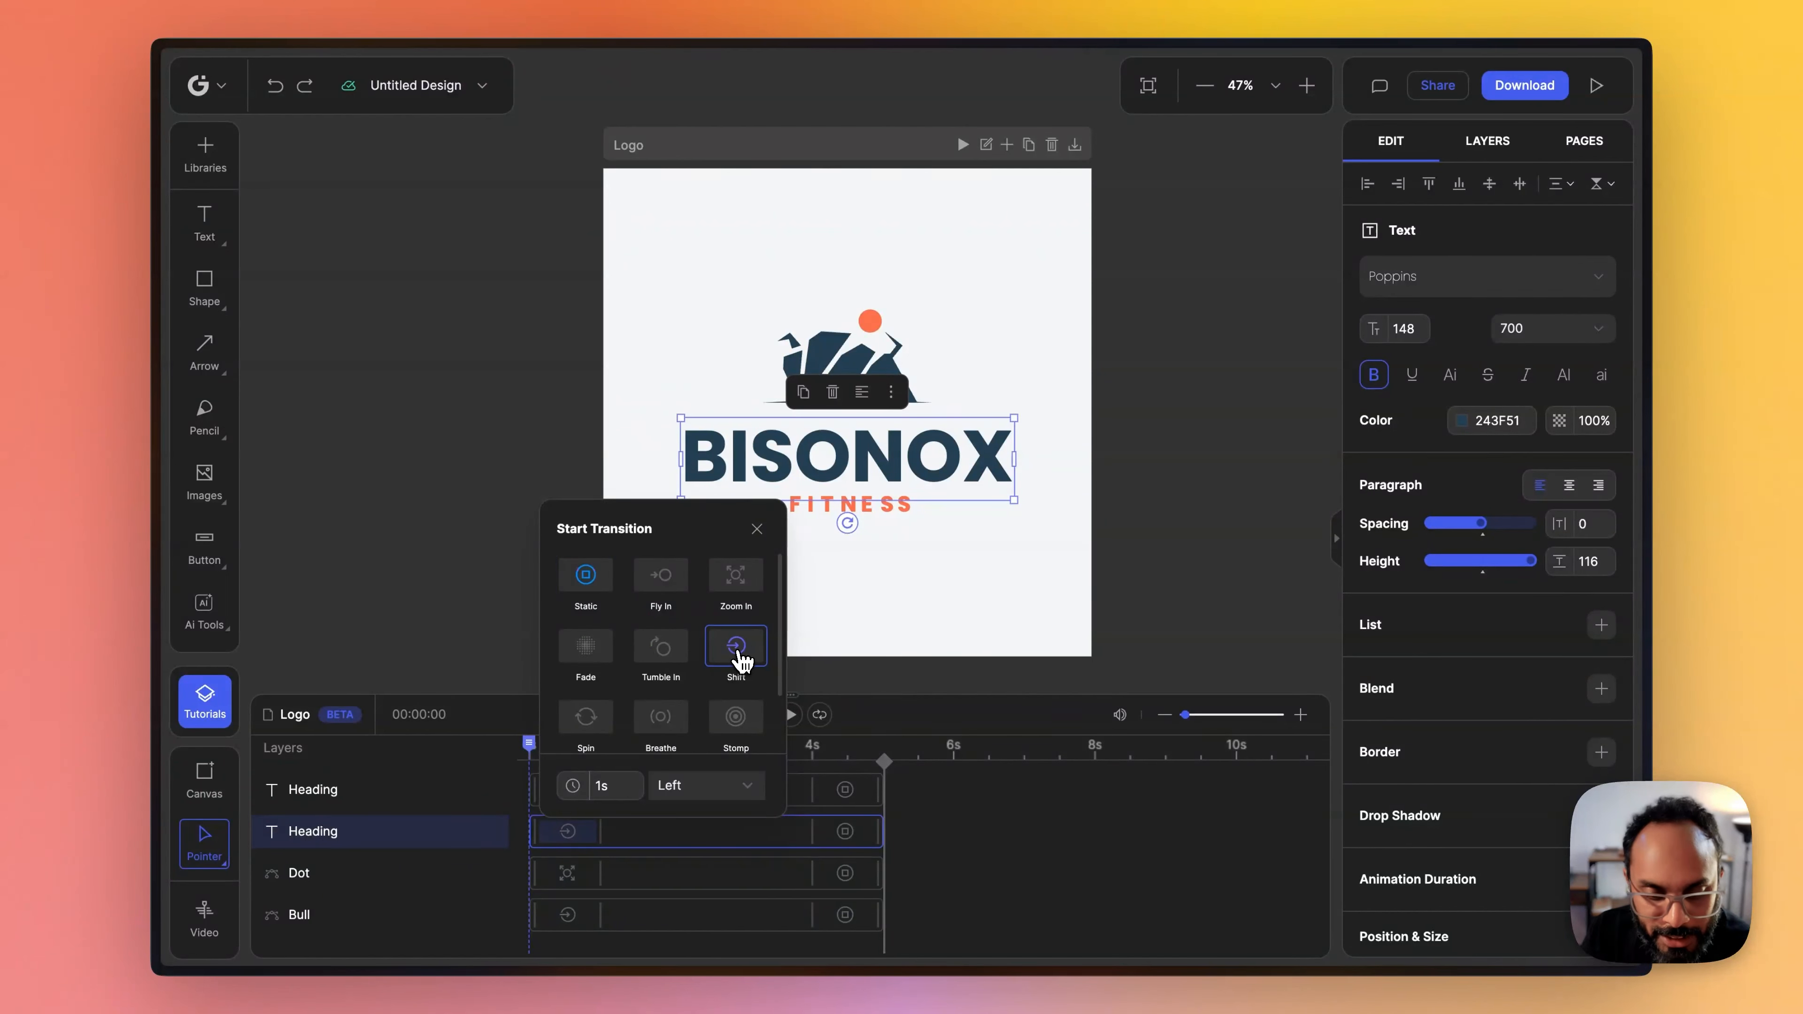
pyautogui.click(686, 785)
pyautogui.click(674, 917)
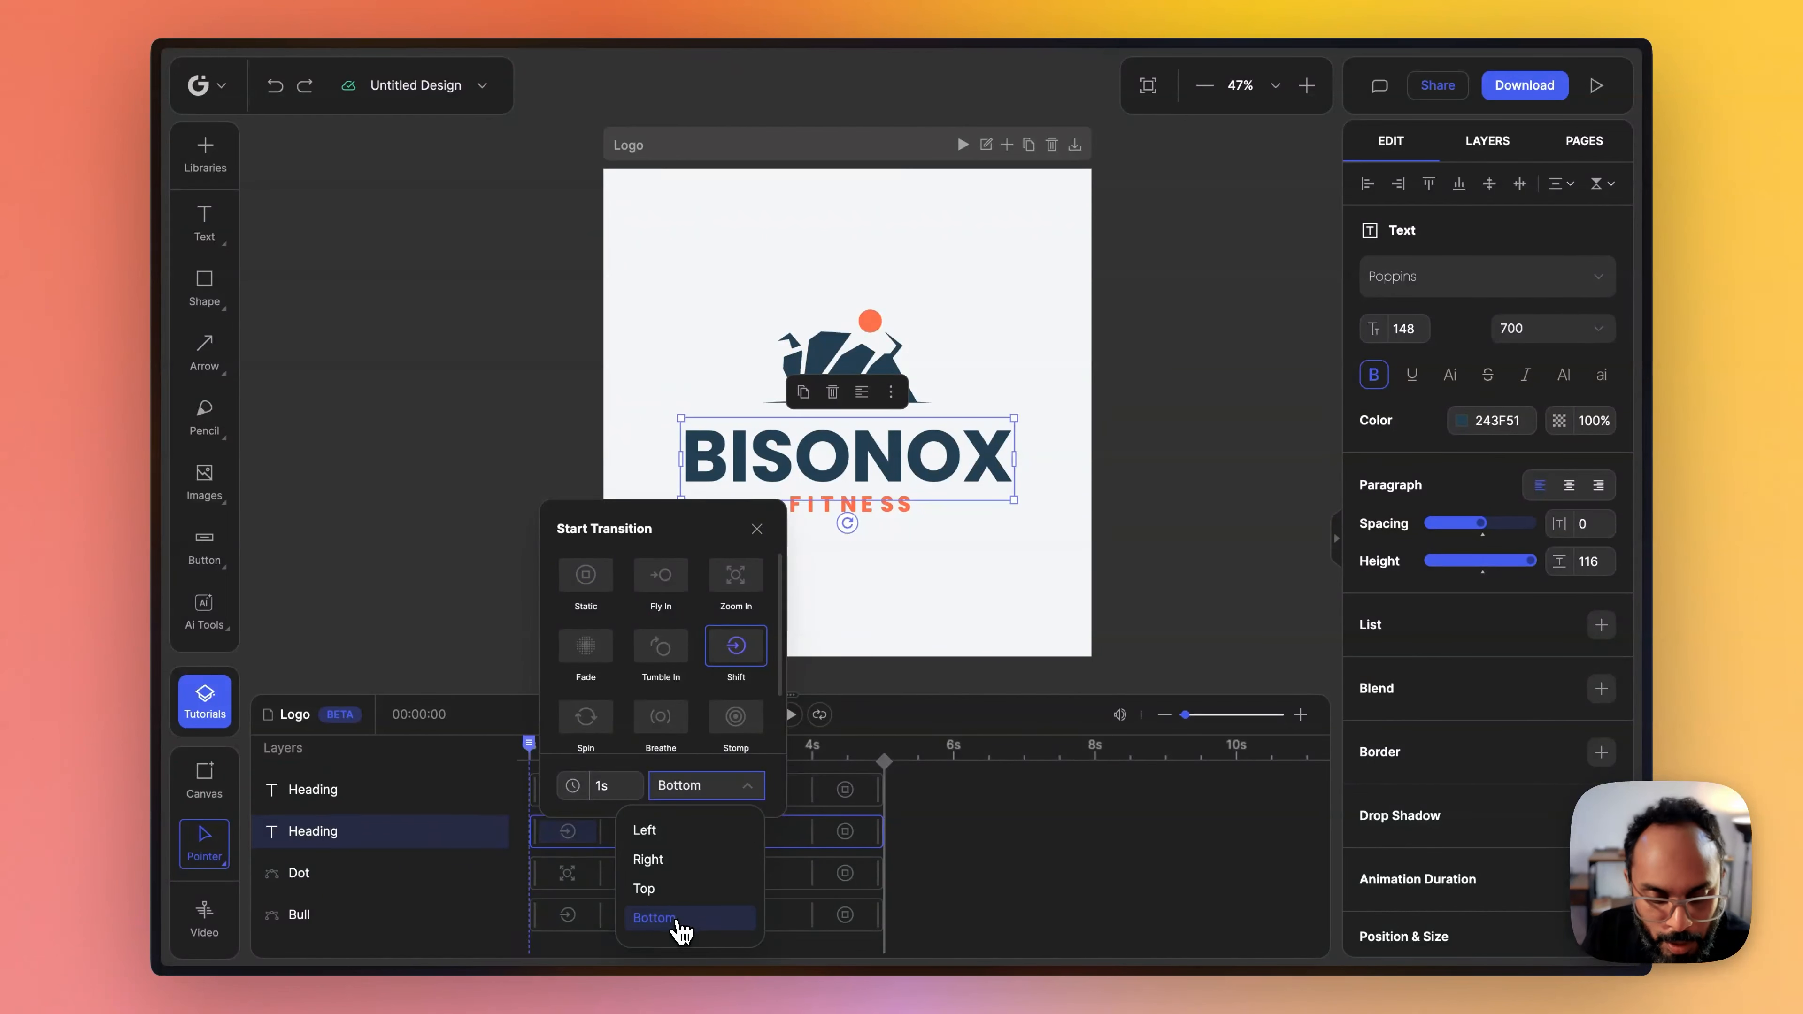
pyautogui.click(1008, 863)
# - Apply a Fade start transition to the FITNESS heading
pyautogui.click(576, 793)
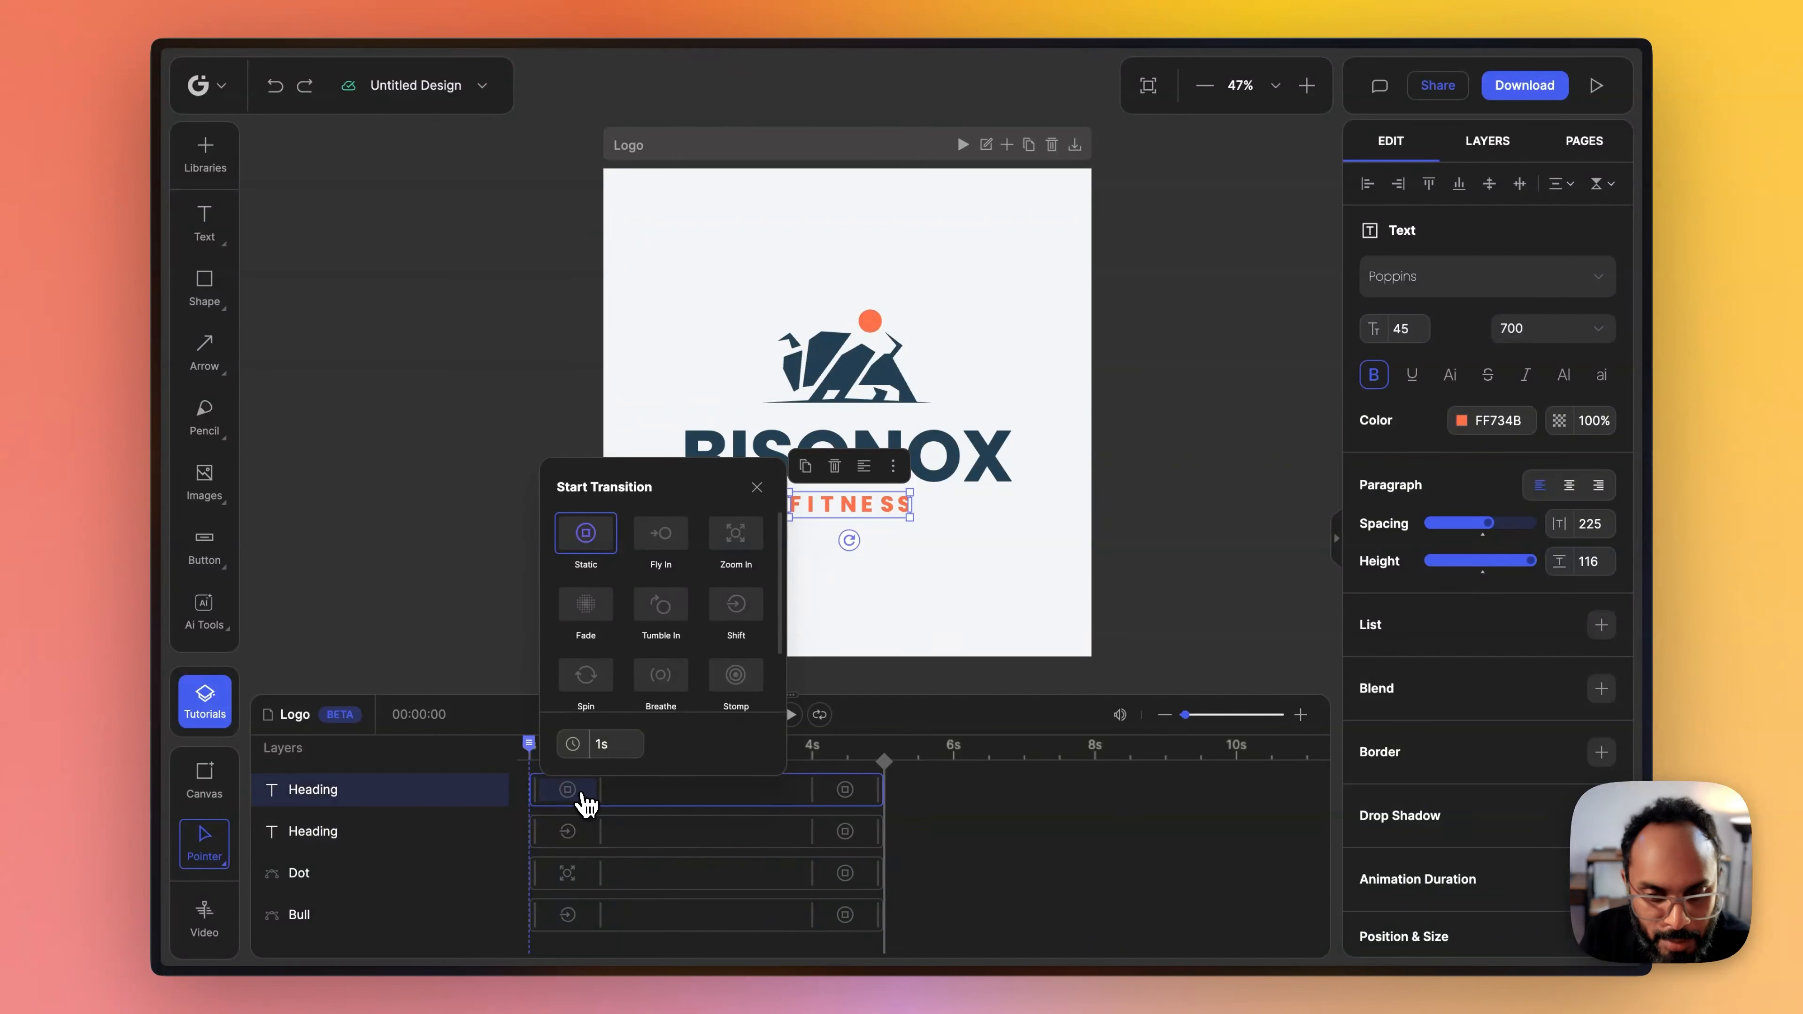
pyautogui.click(591, 610)
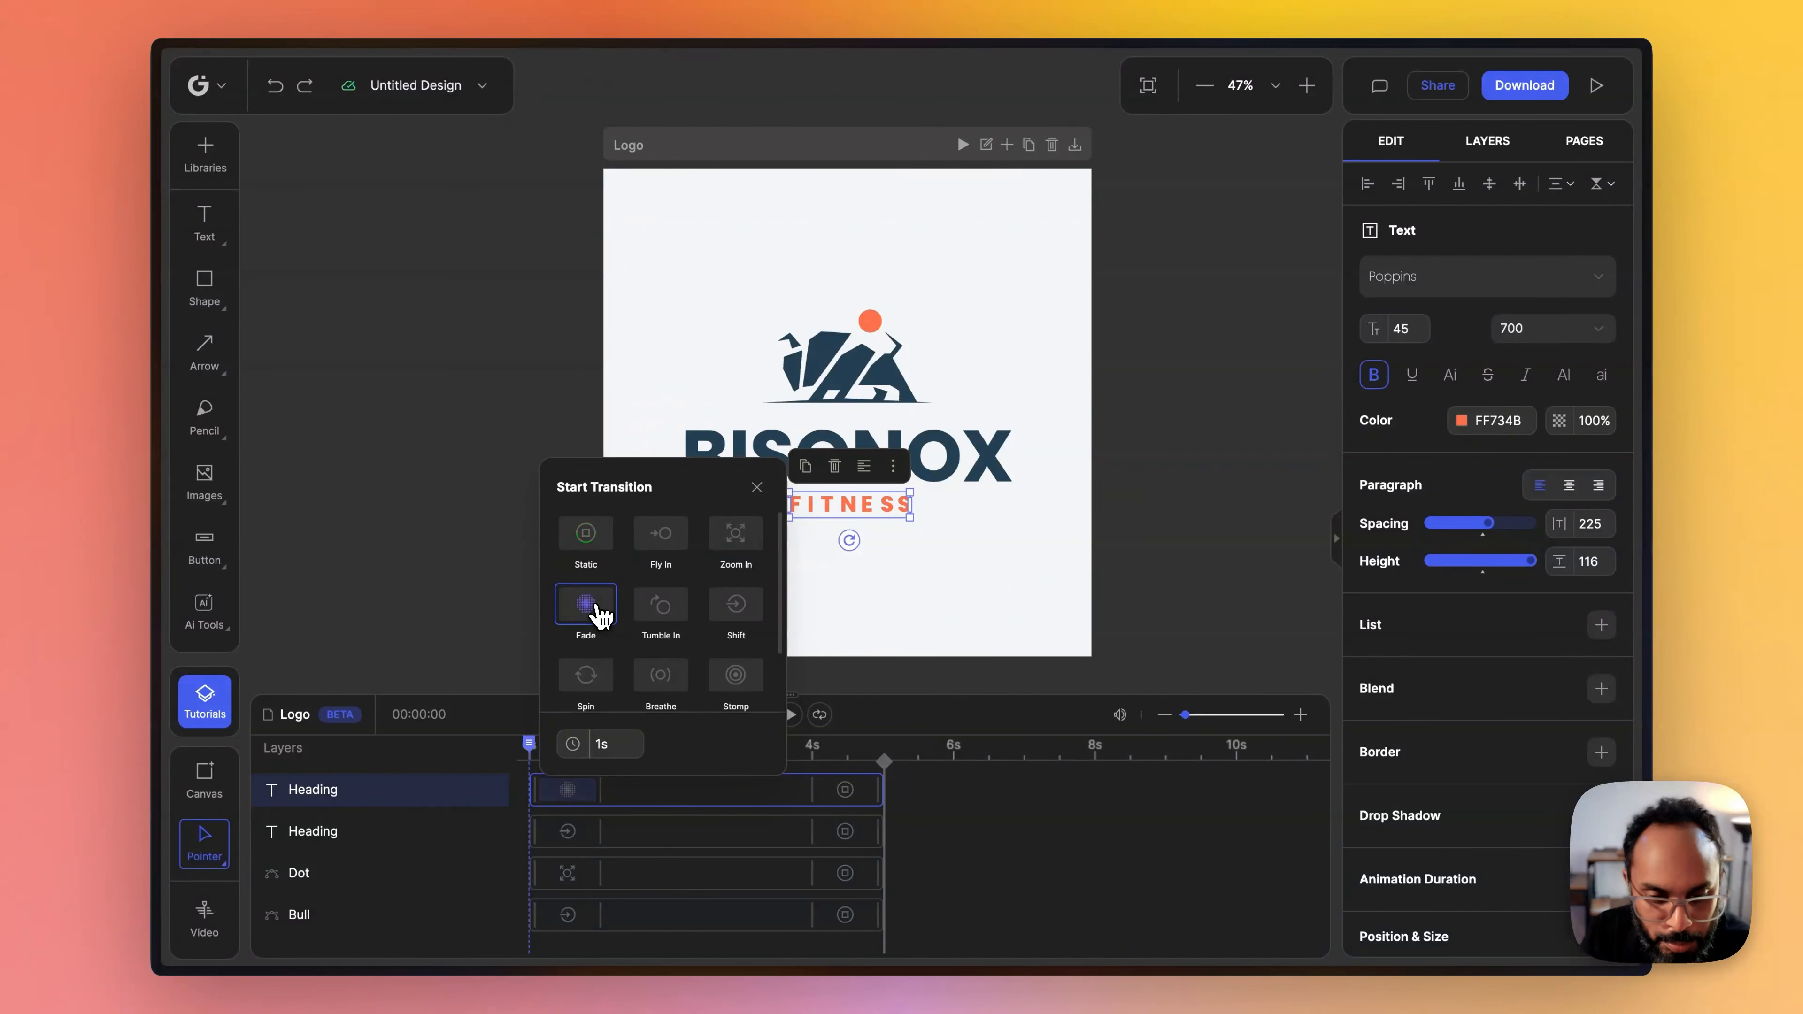
pyautogui.click(1014, 815)
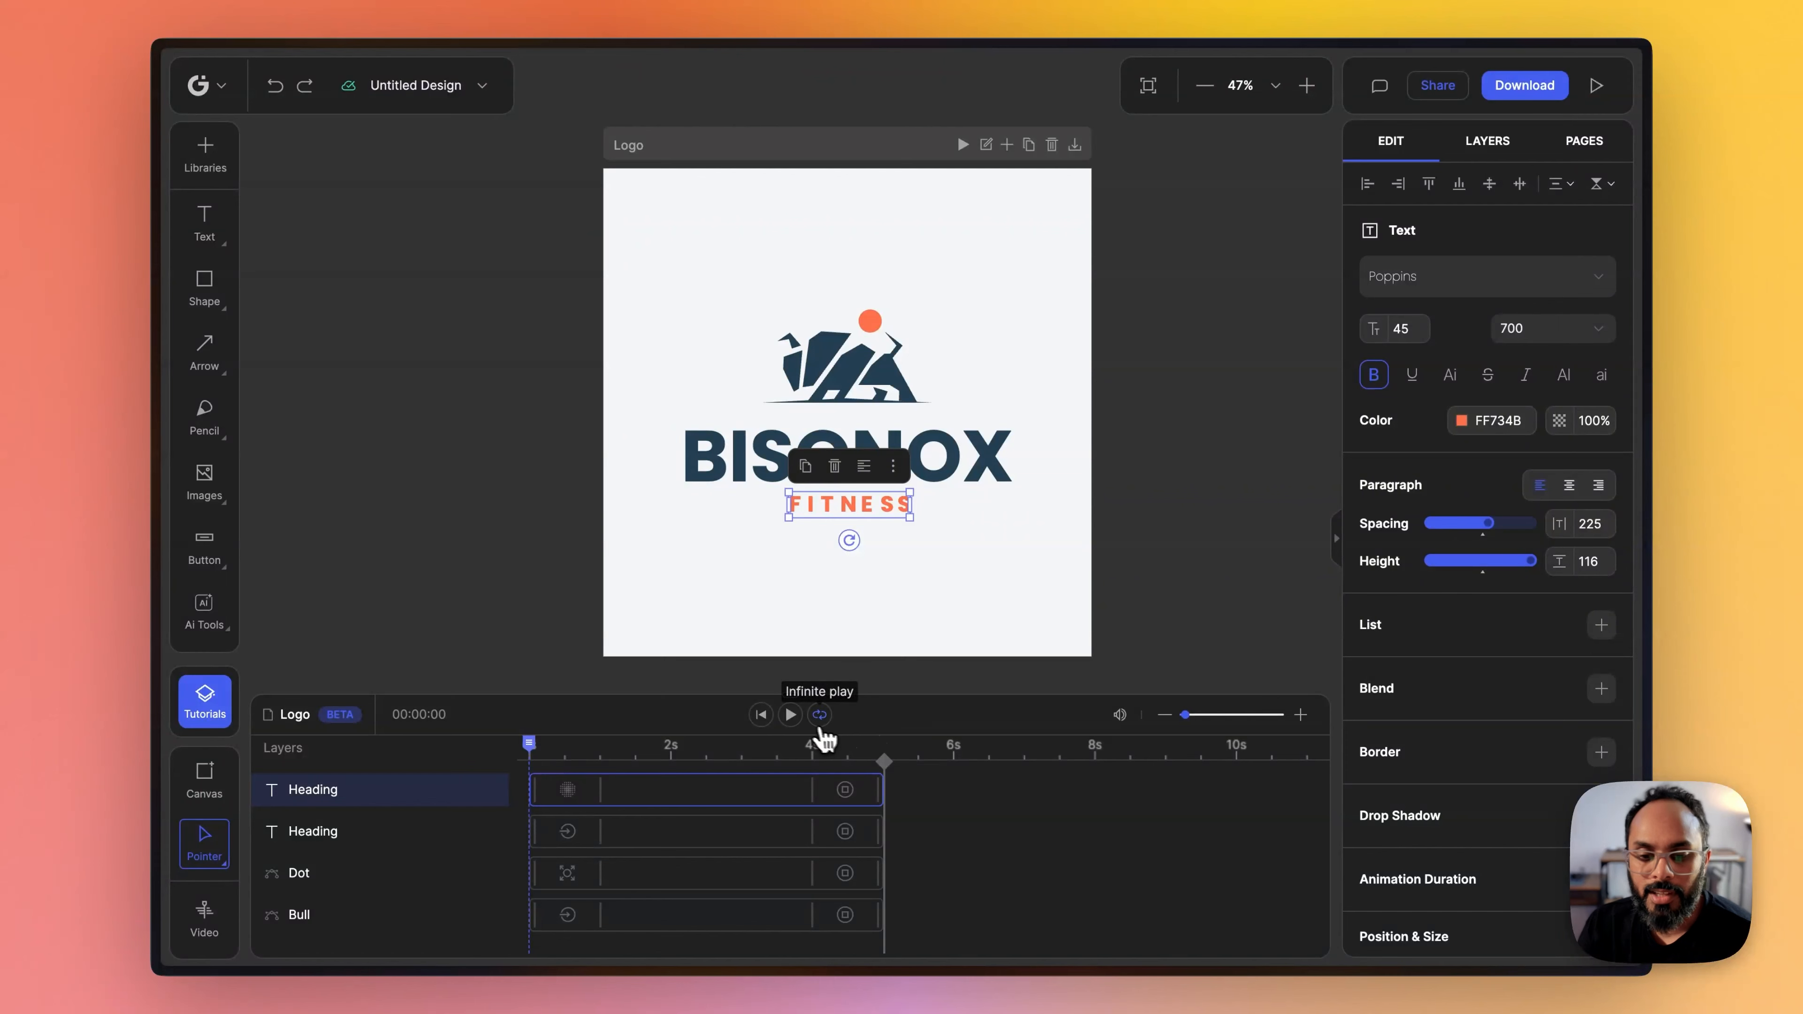
# - Preview the full logo animation and scrub the playhead back through the opening transitions to examine their timing
pyautogui.click(791, 716)
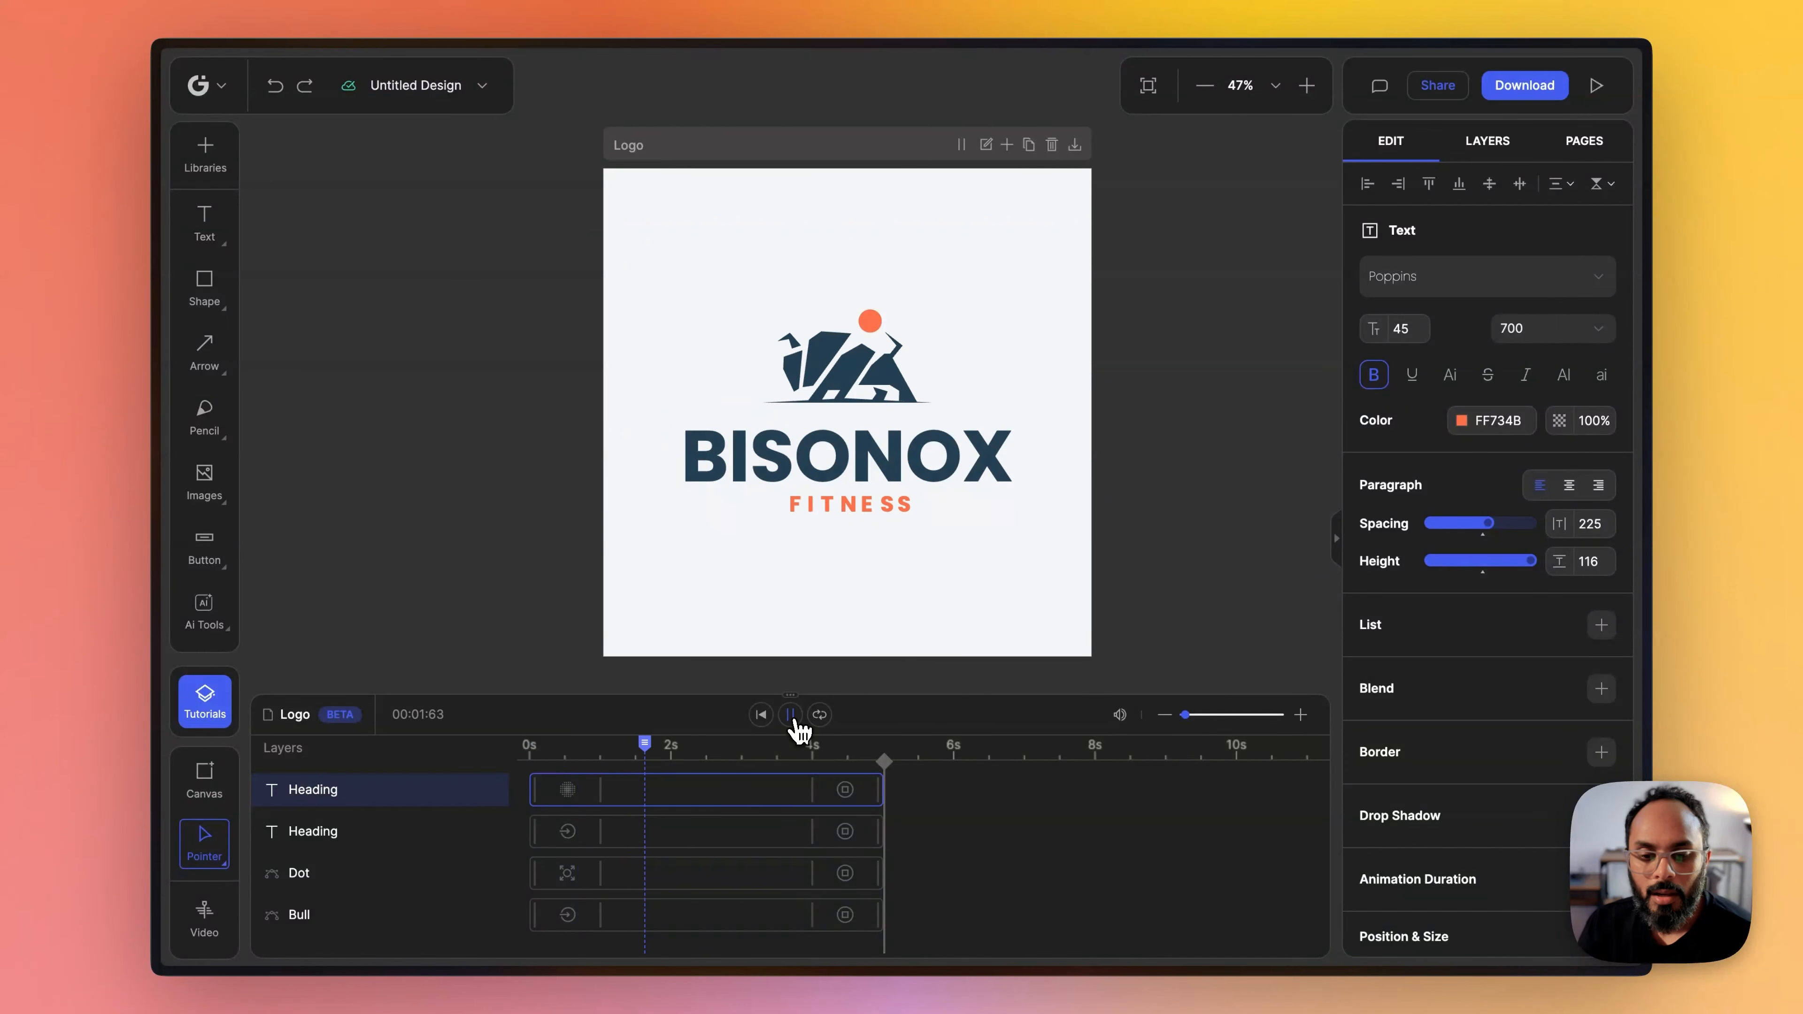
pyautogui.click(795, 723)
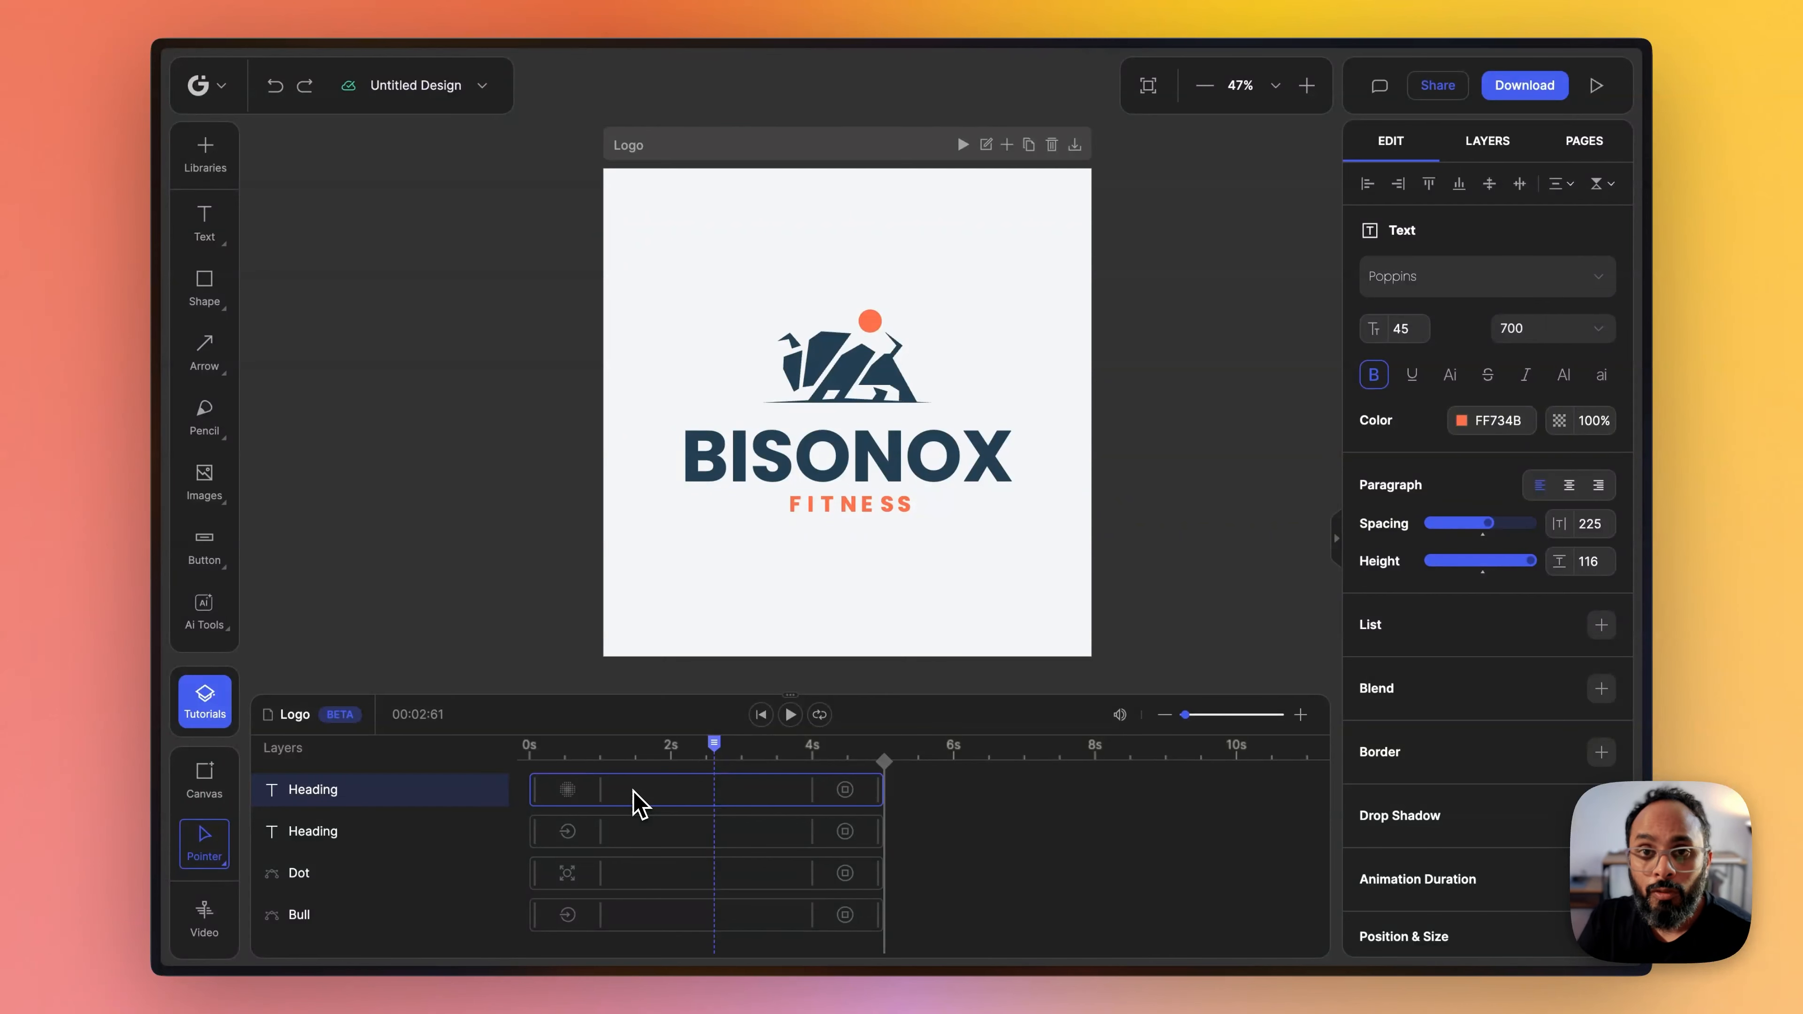
pyautogui.click(790, 715)
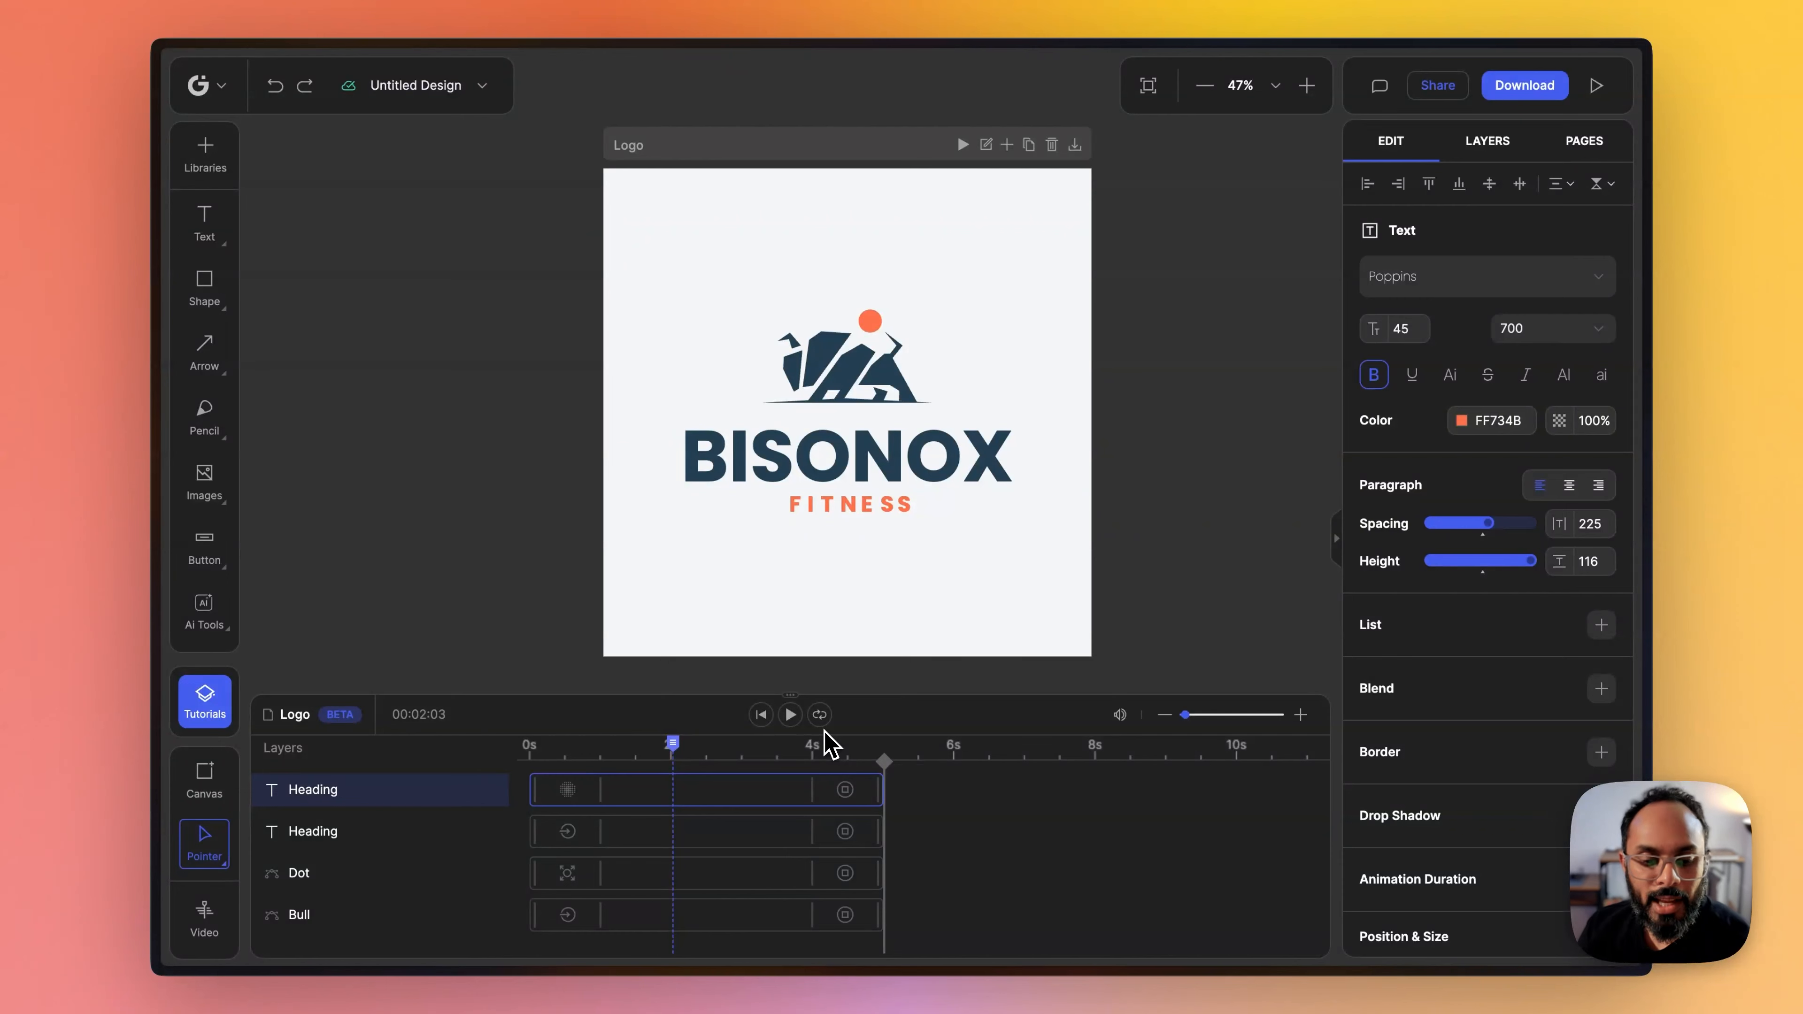
pyautogui.moveTo(672, 743); pyautogui.dragTo(615, 761)
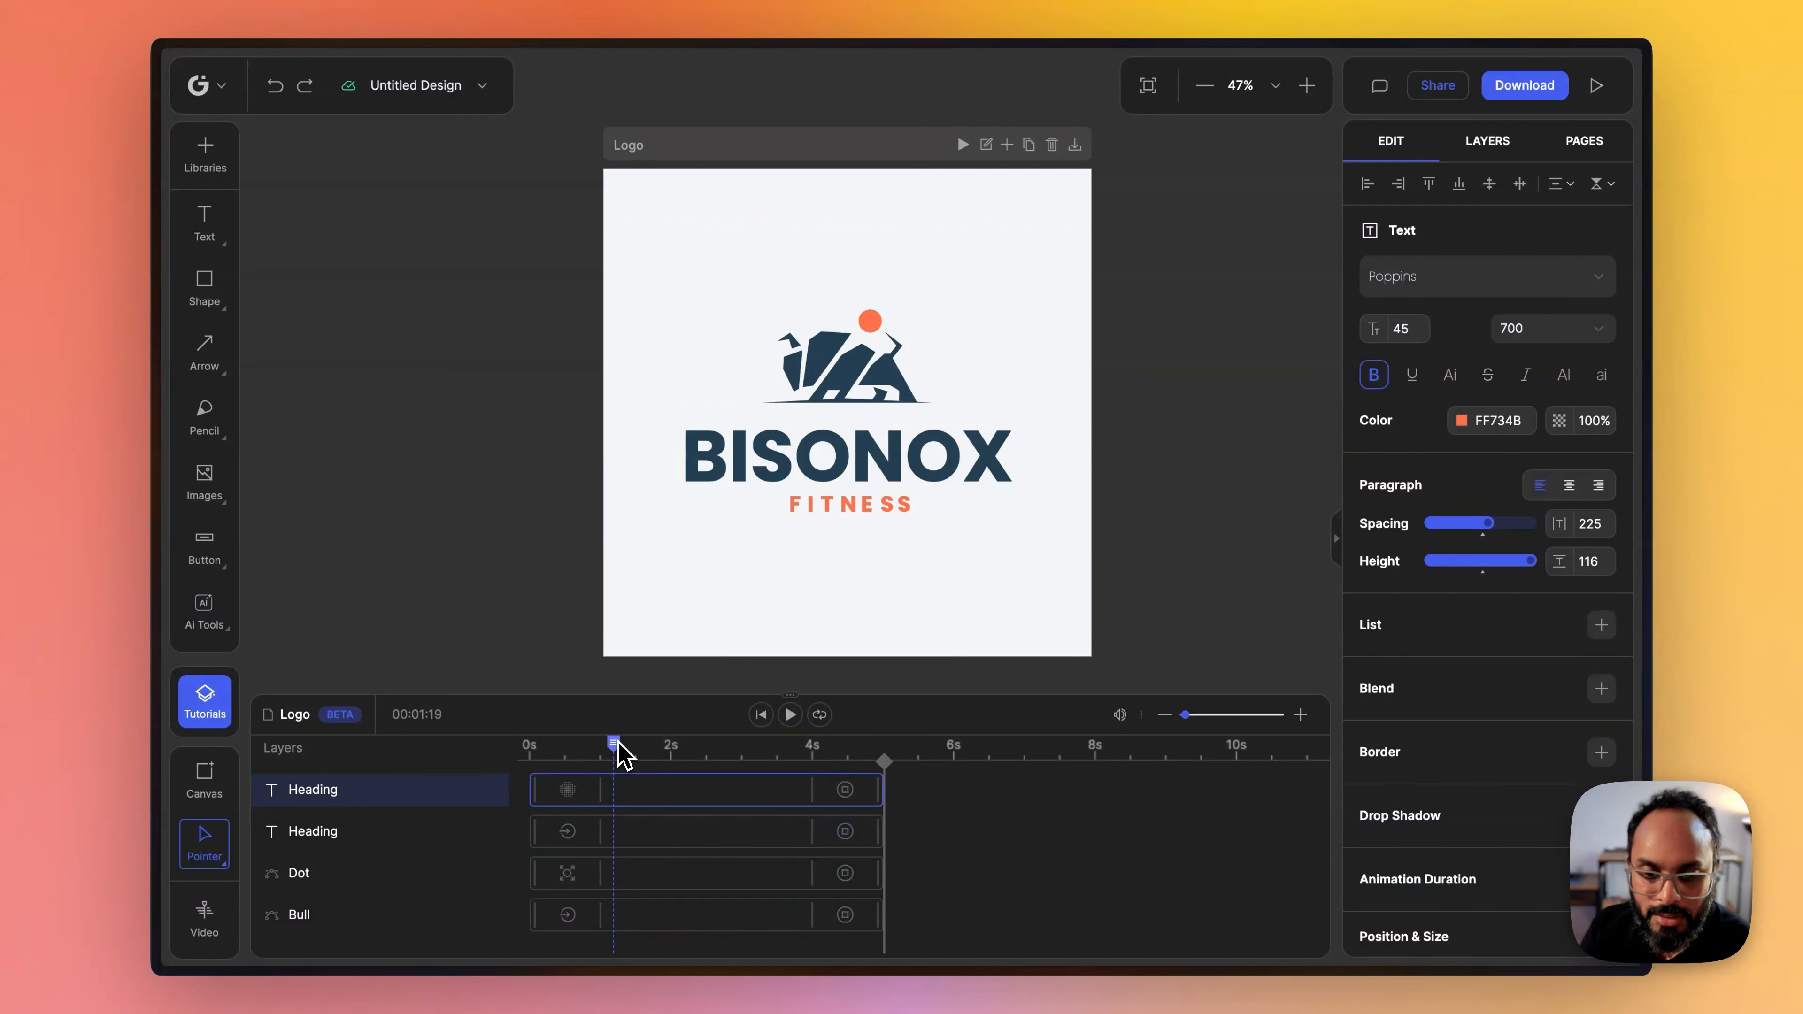
pyautogui.moveTo(614, 749)
pyautogui.mouseDown()
pyautogui.moveTo(490, 756)
pyautogui.moveTo(604, 765)
pyautogui.mouseUp()
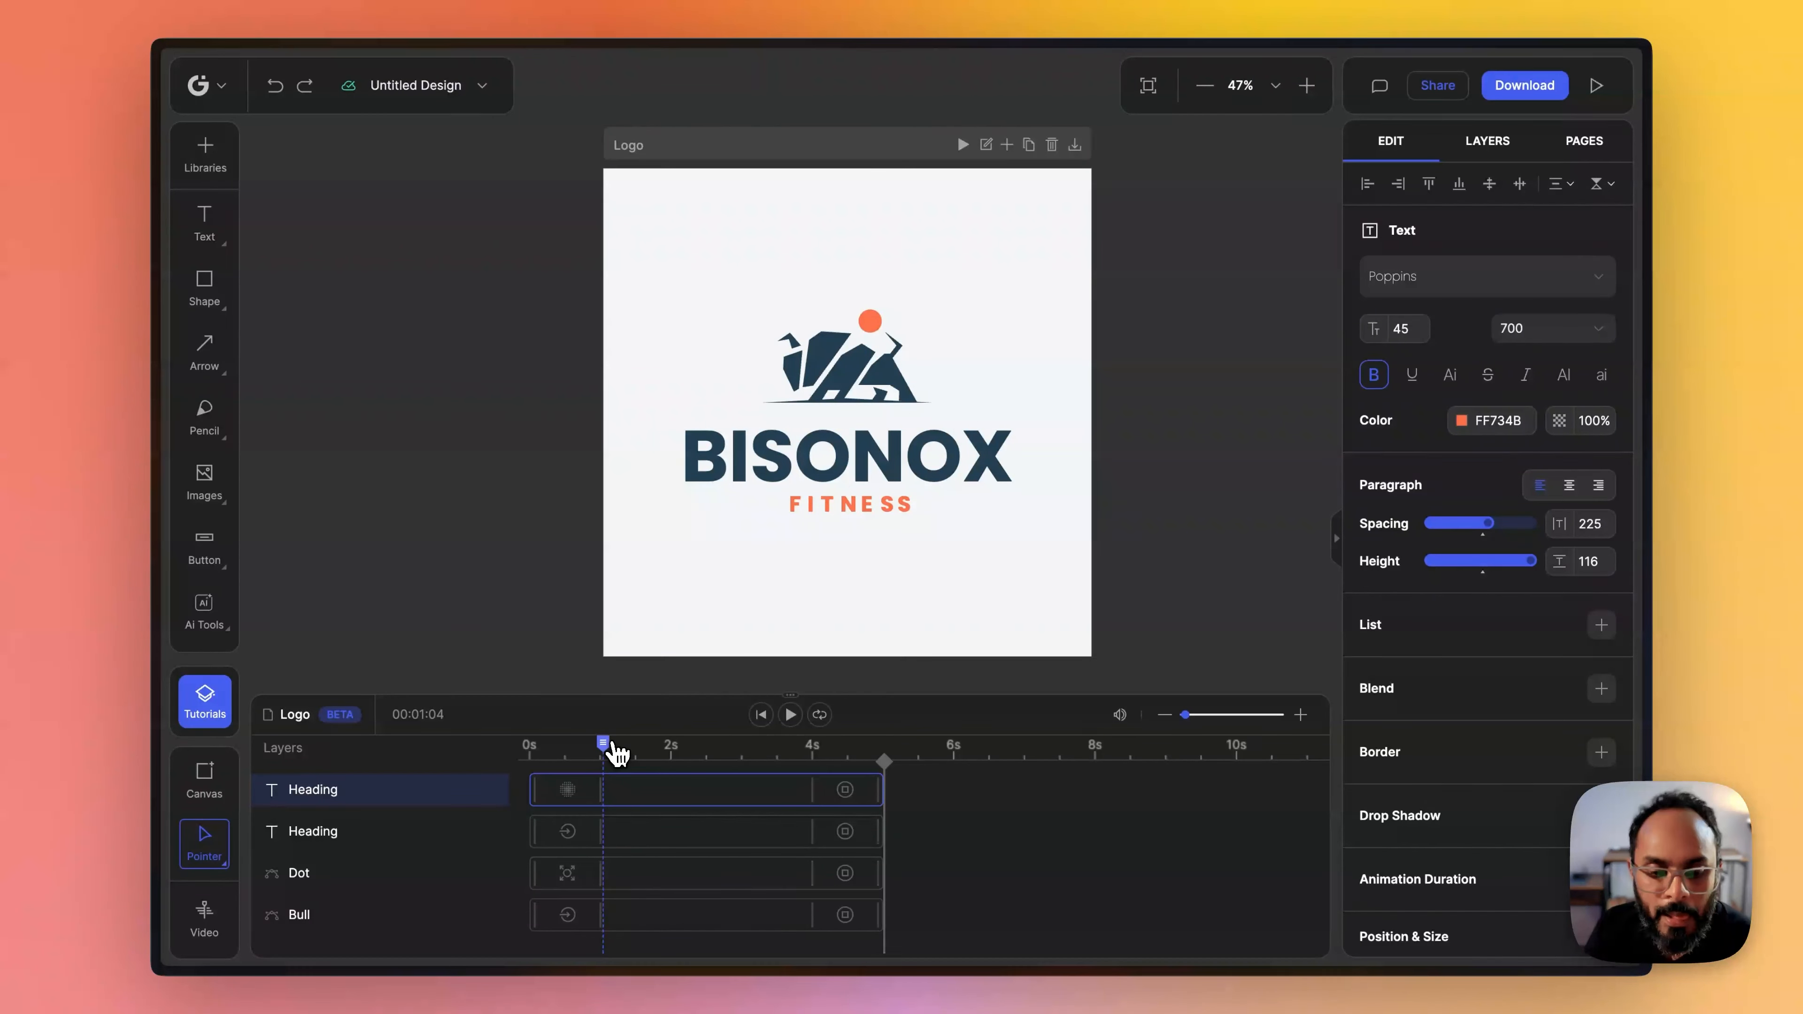
pyautogui.moveTo(603, 751)
pyautogui.mouseDown()
pyautogui.moveTo(528, 758)
pyautogui.moveTo(595, 770)
pyautogui.moveTo(577, 775)
pyautogui.mouseUp()
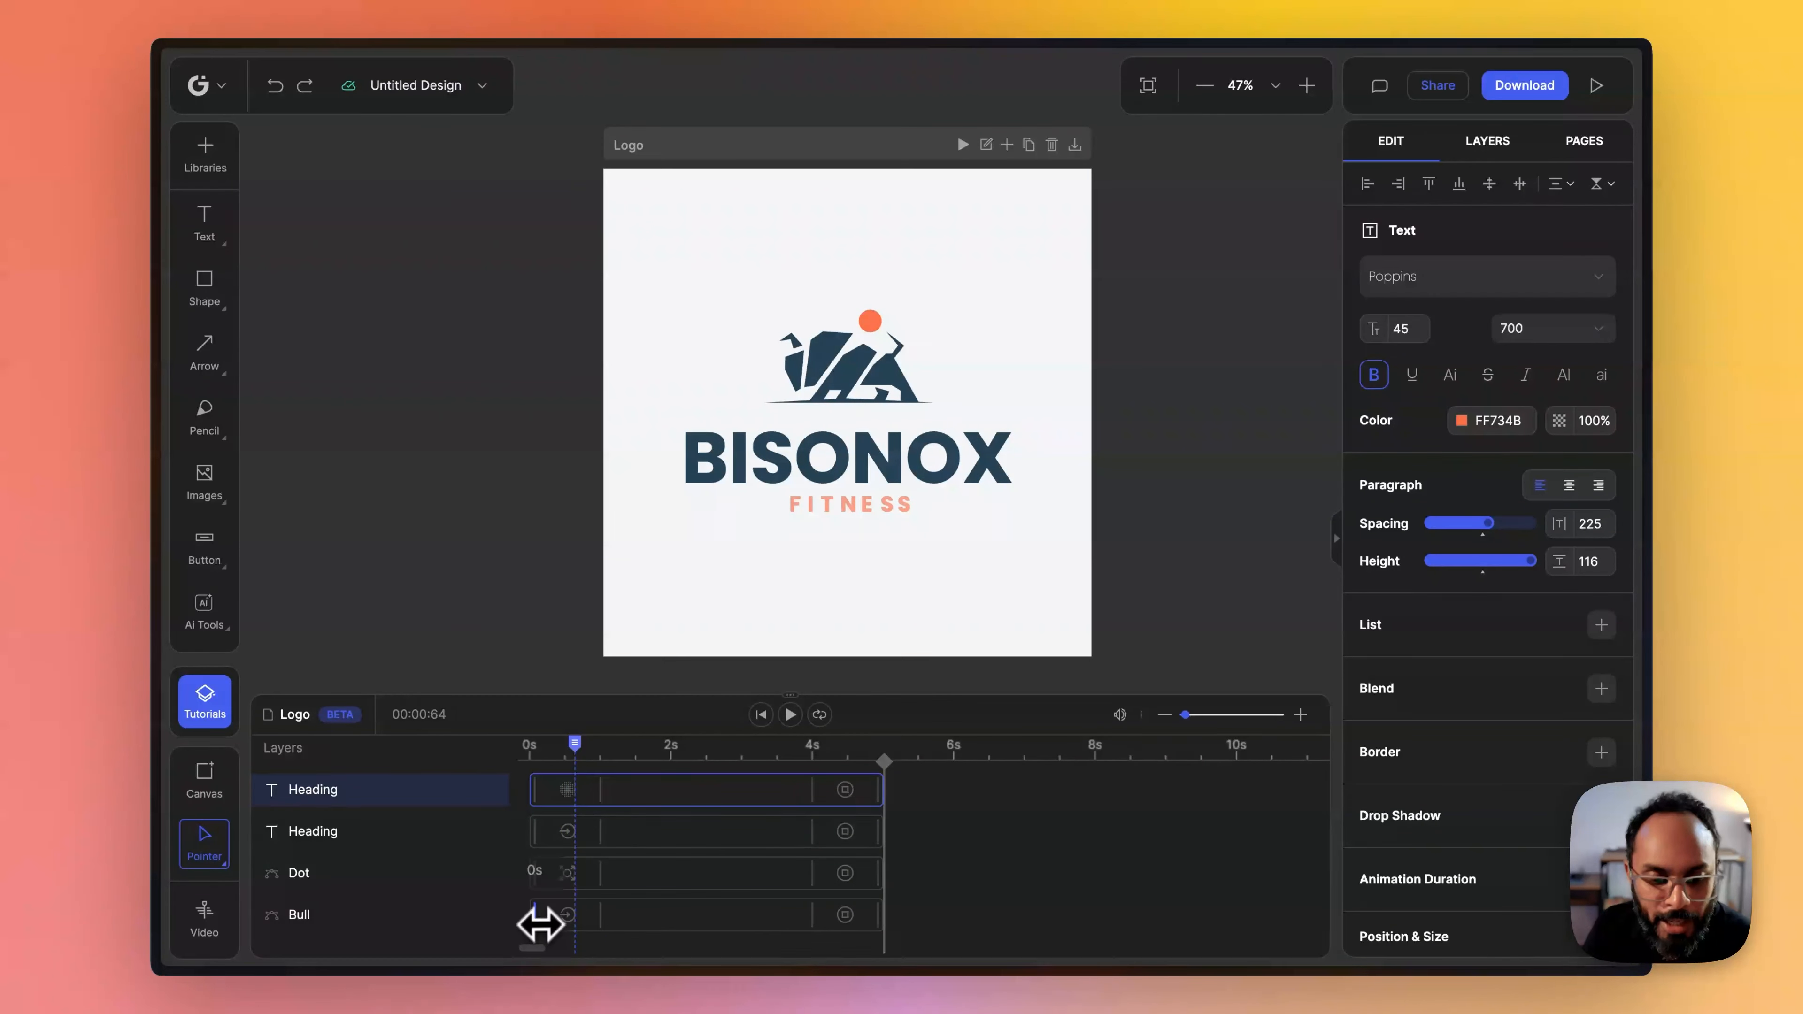
# - Delay the Bull layer's start on the timeline to about 0.3 s and preview the animation
pyautogui.moveTo(532, 915); pyautogui.dragTo(552, 914)
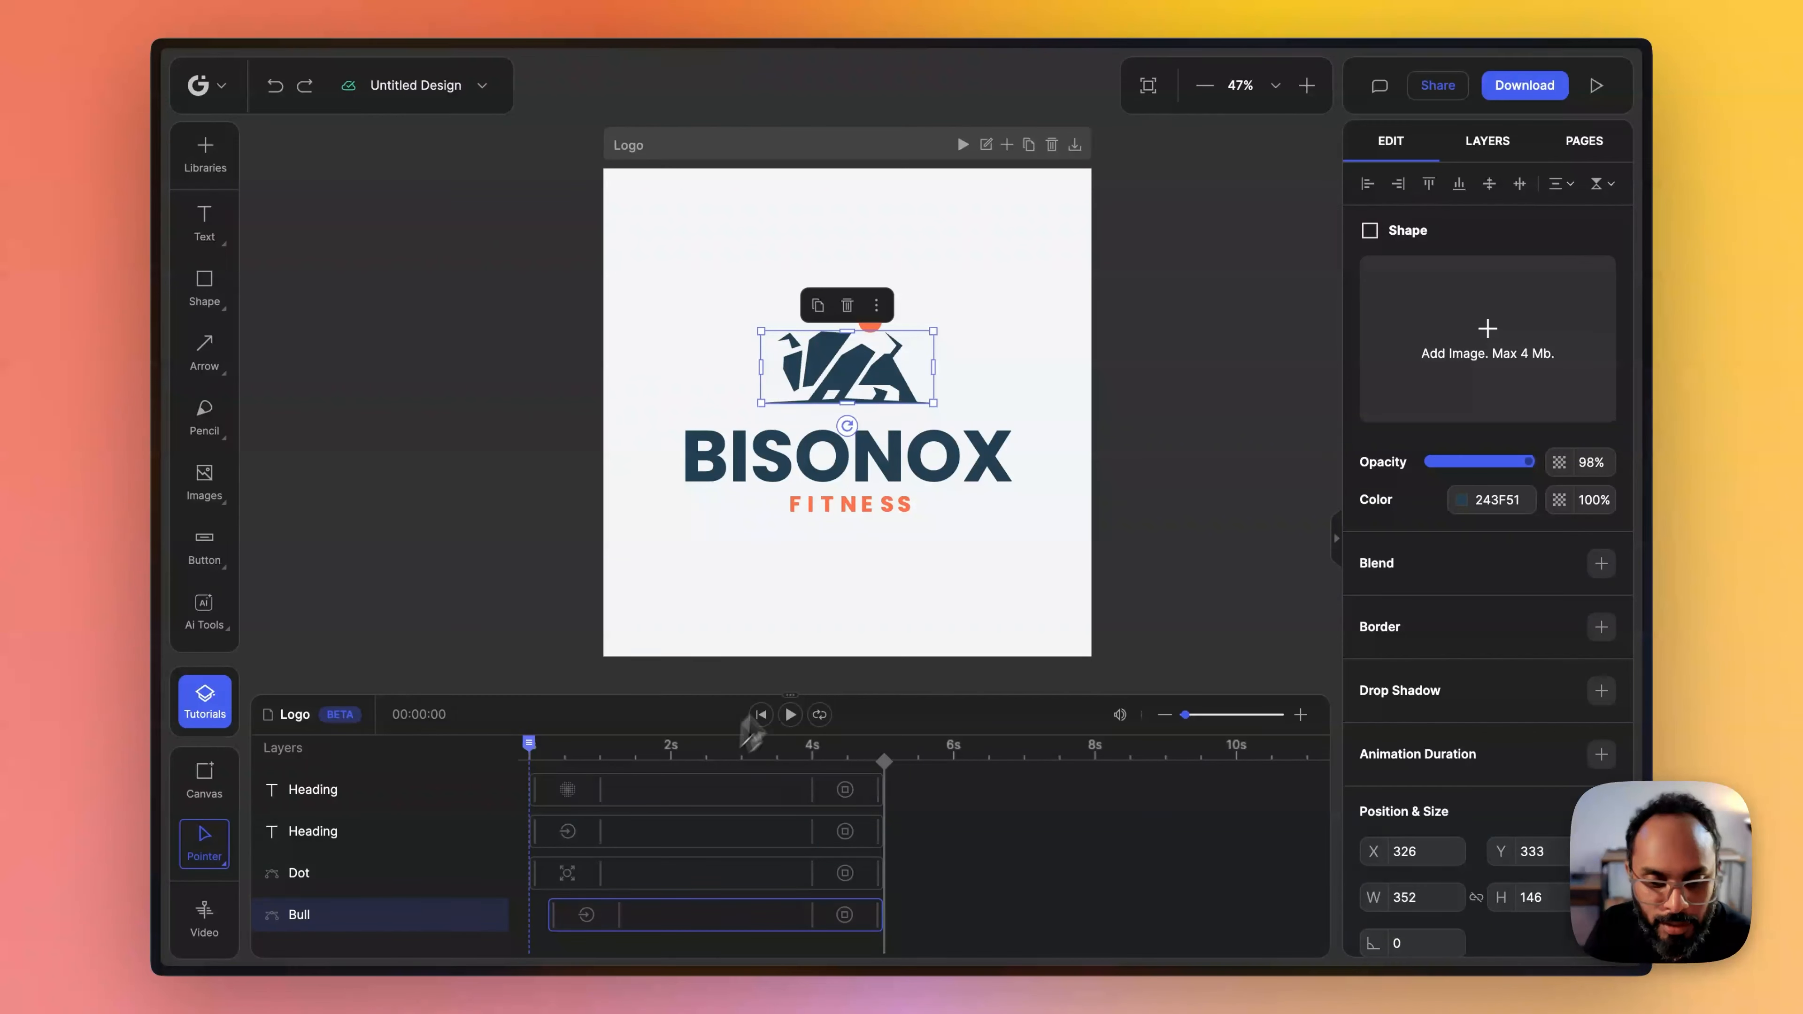
pyautogui.click(790, 715)
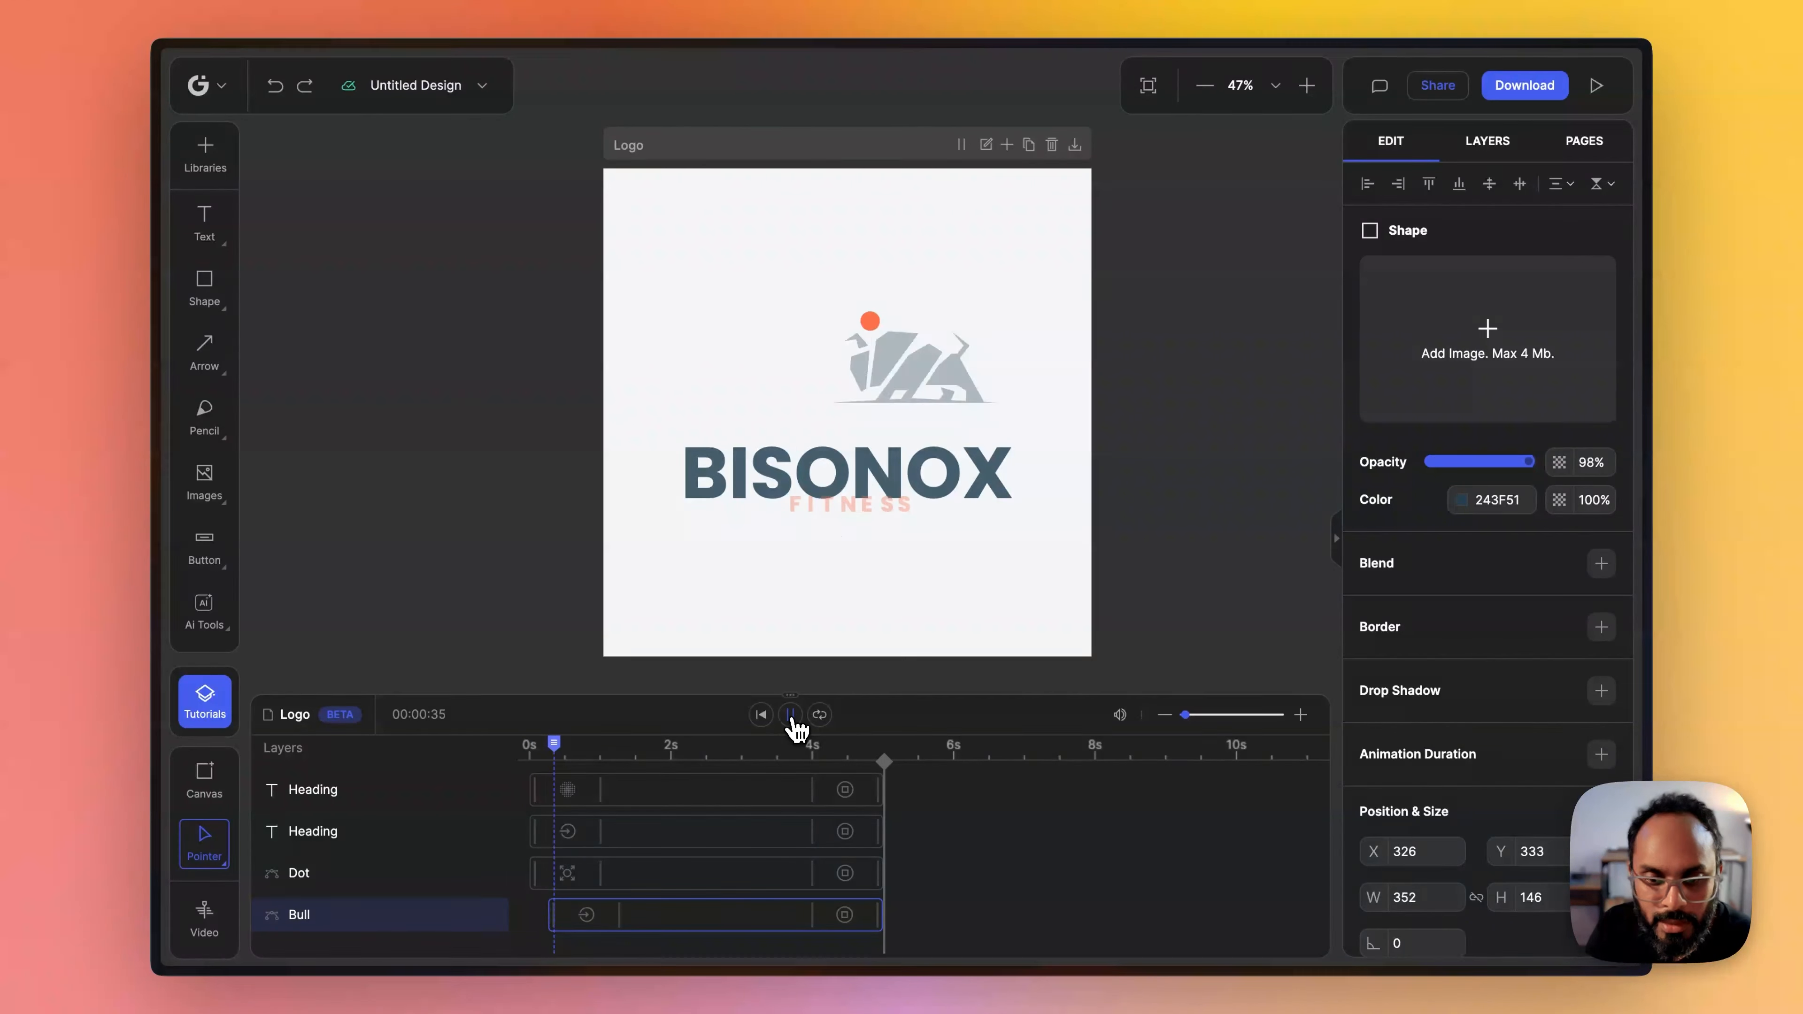
# - Move the Bull layer's start earlier on the timeline to about 0.2 s and preview the animation
pyautogui.click(790, 714)
pyautogui.click(760, 715)
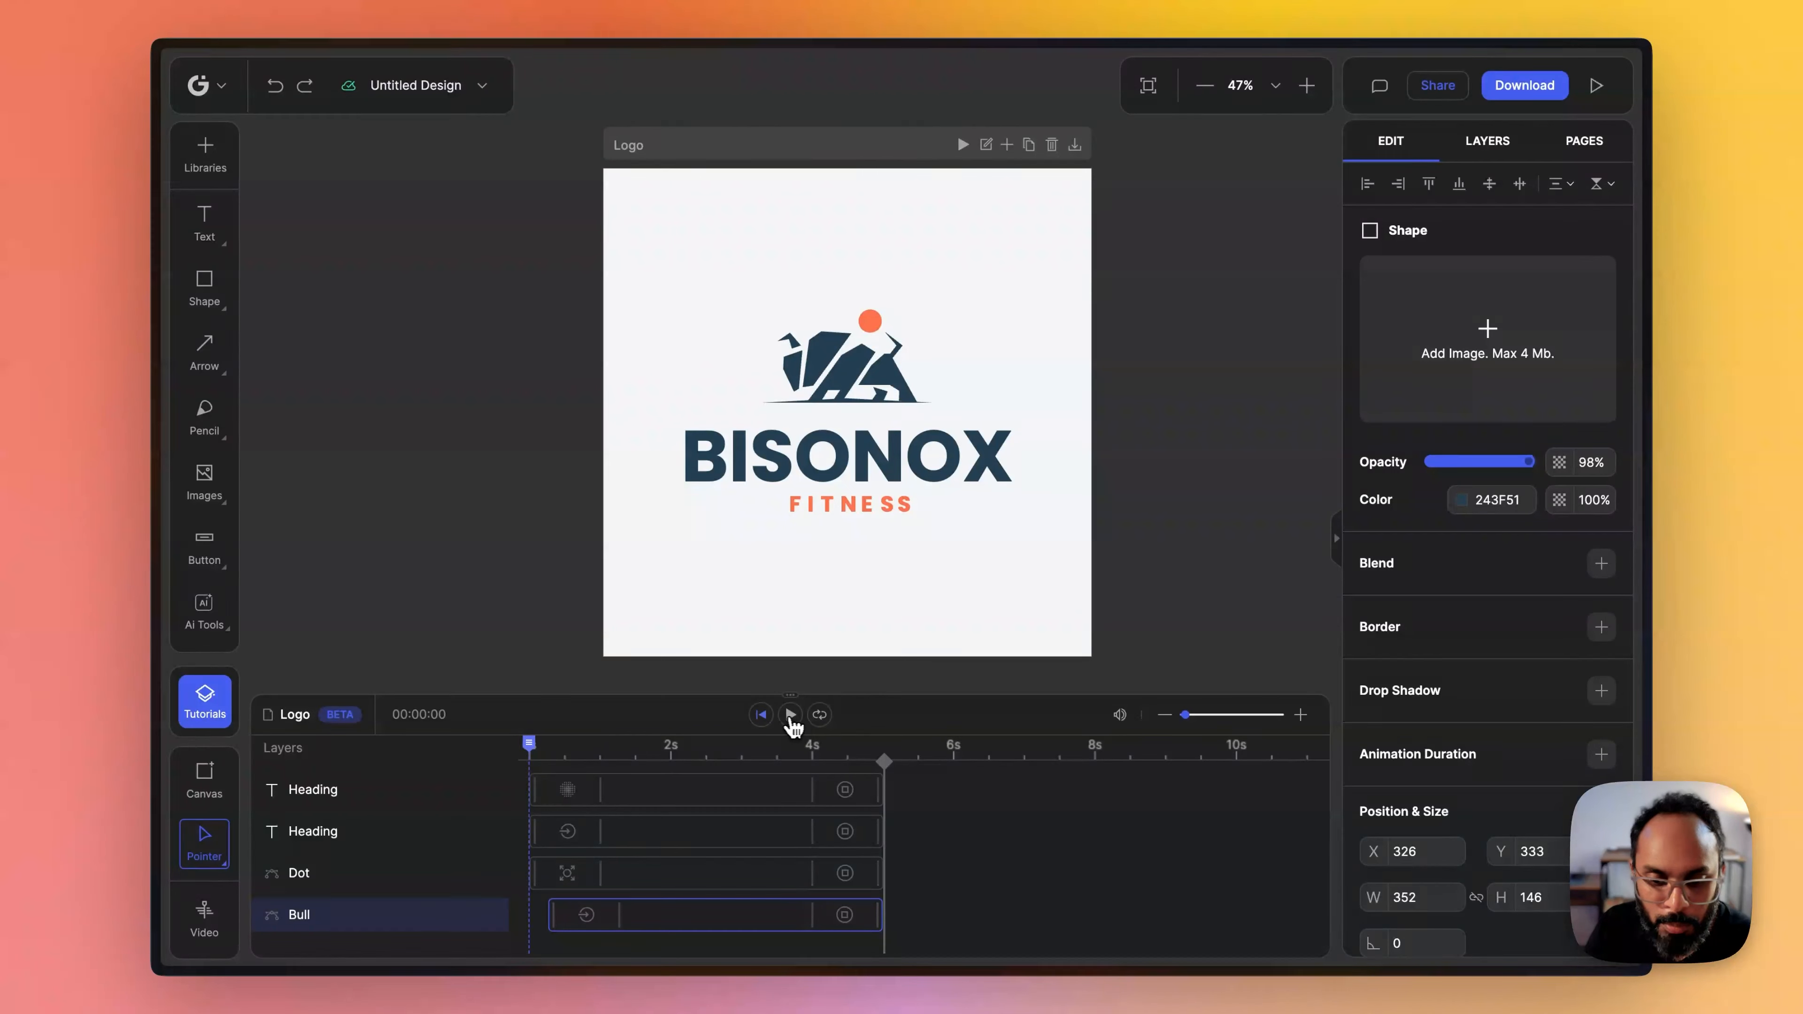
pyautogui.click(790, 715)
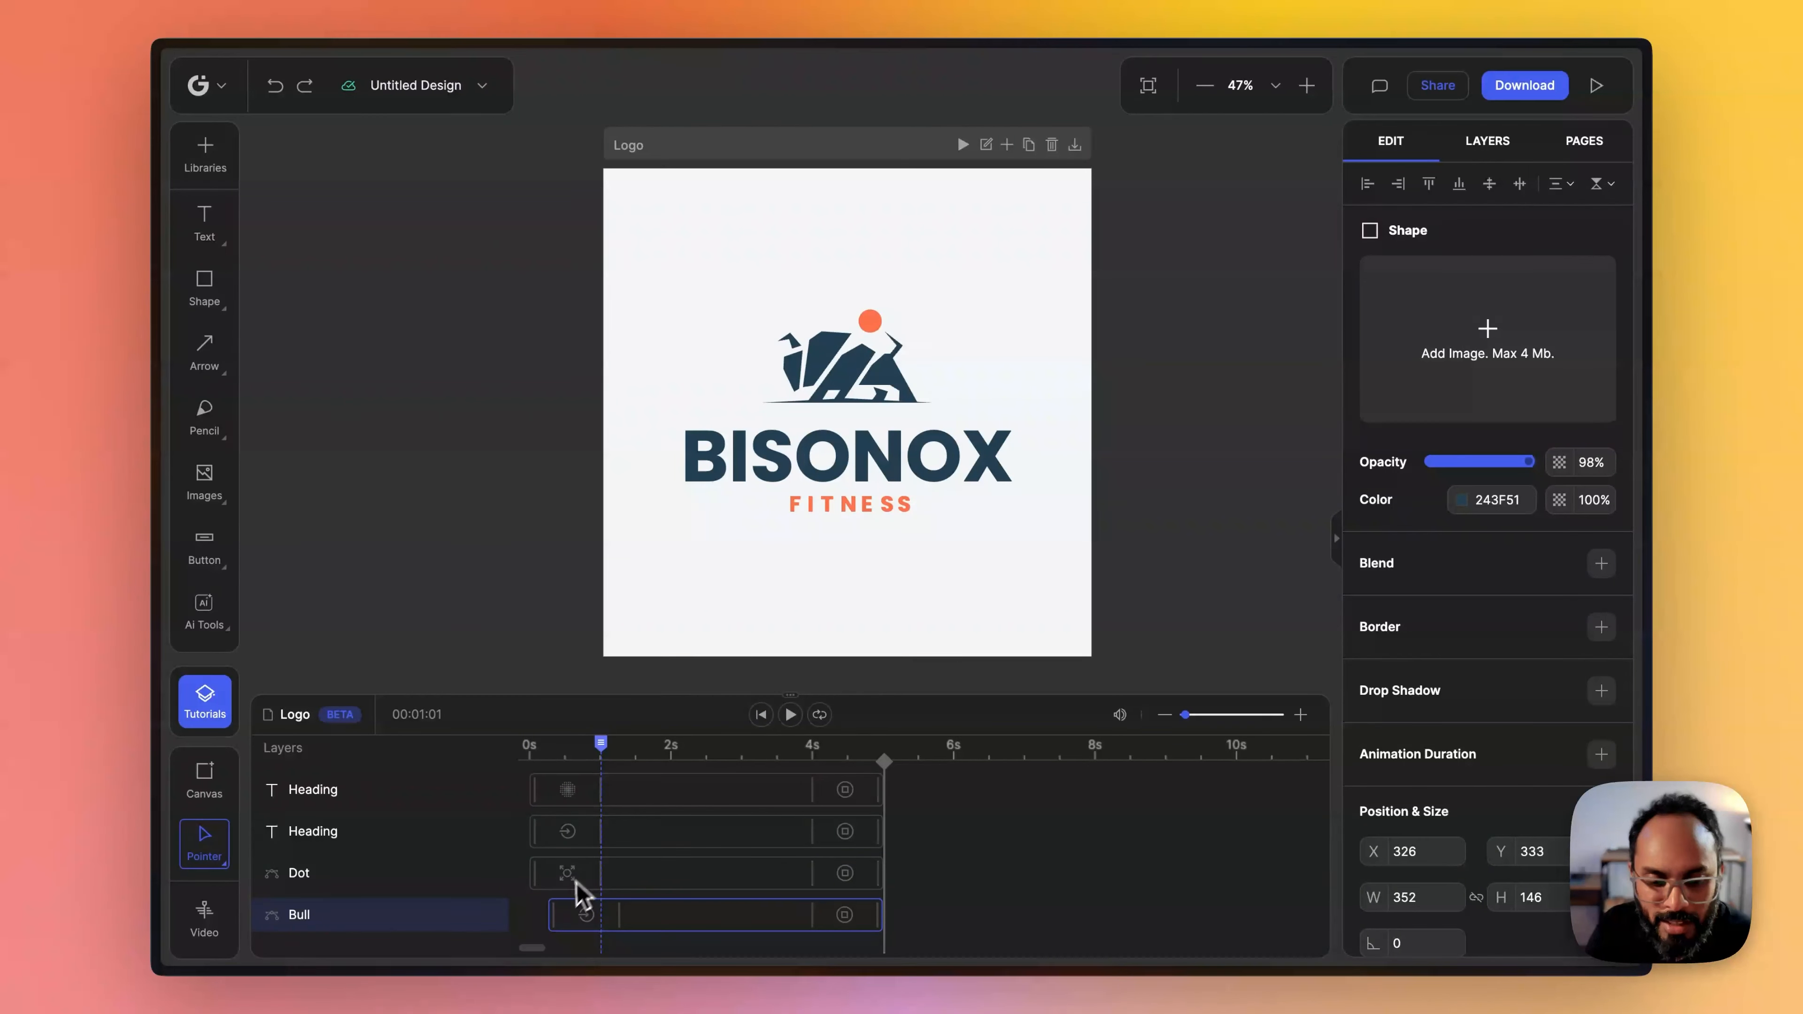
pyautogui.moveTo(556, 914); pyautogui.dragTo(546, 917)
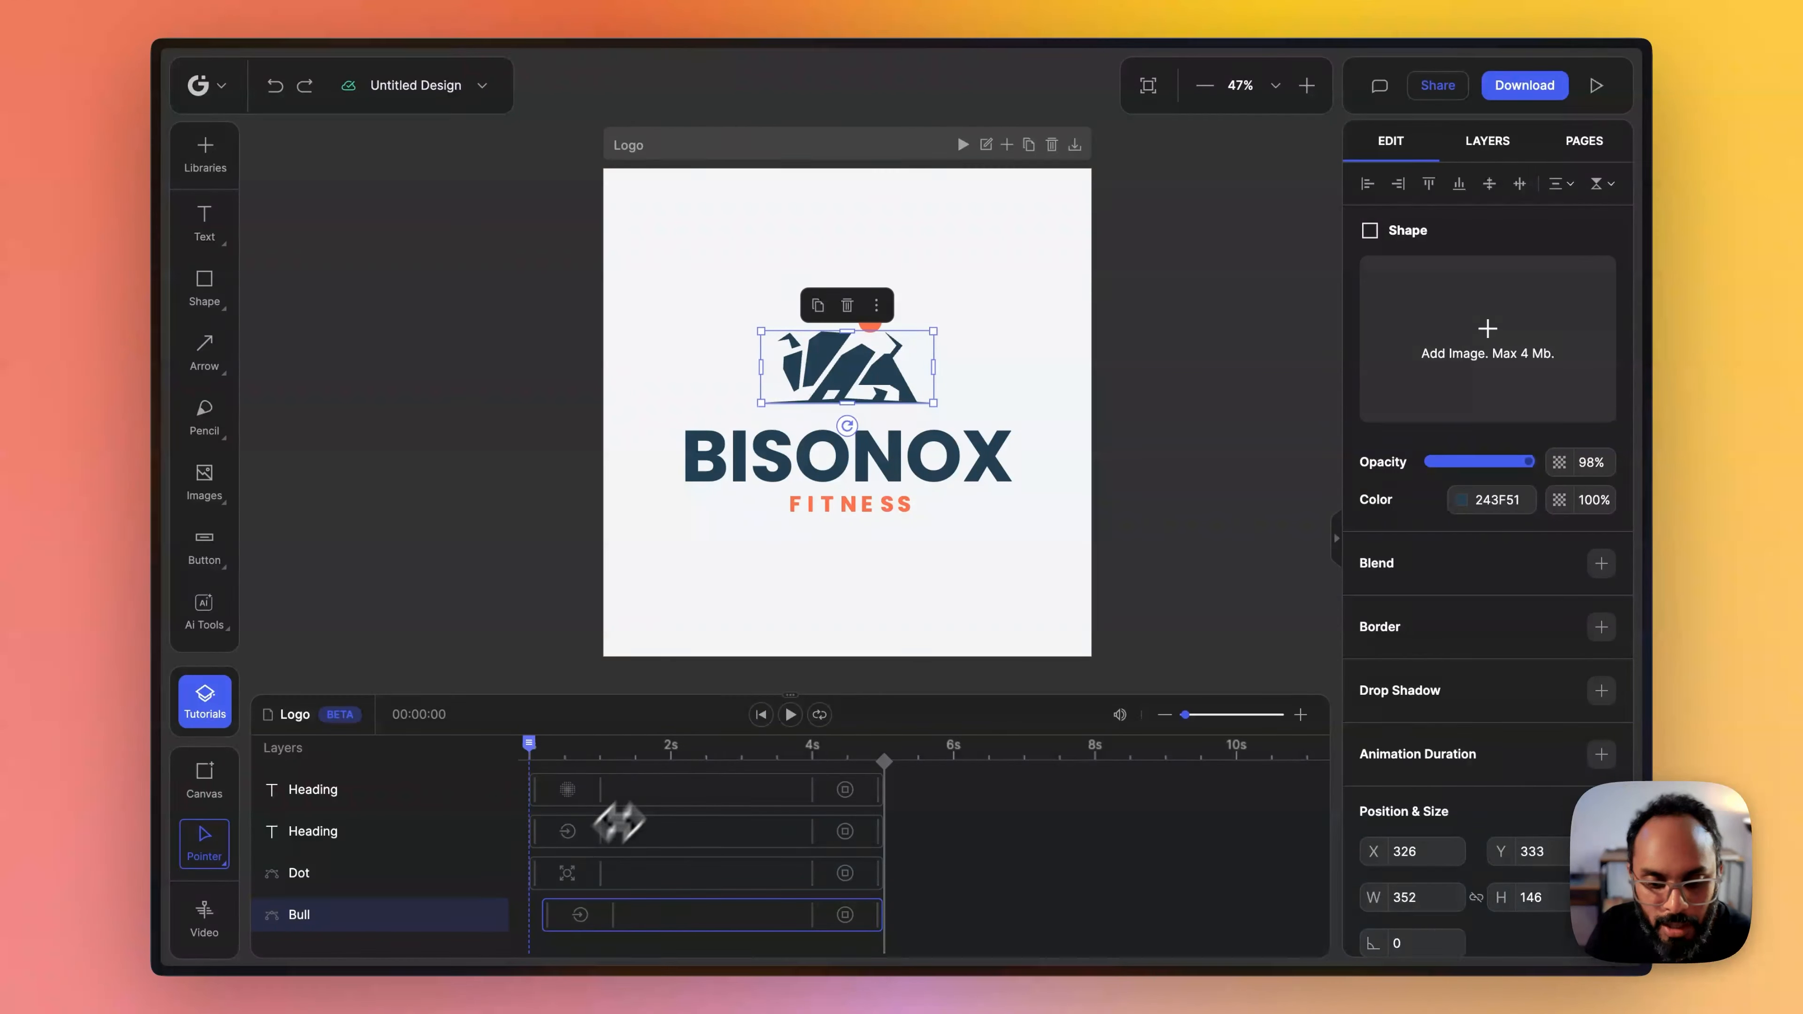
pyautogui.moveTo(1187, 717); pyautogui.dragTo(1196, 719)
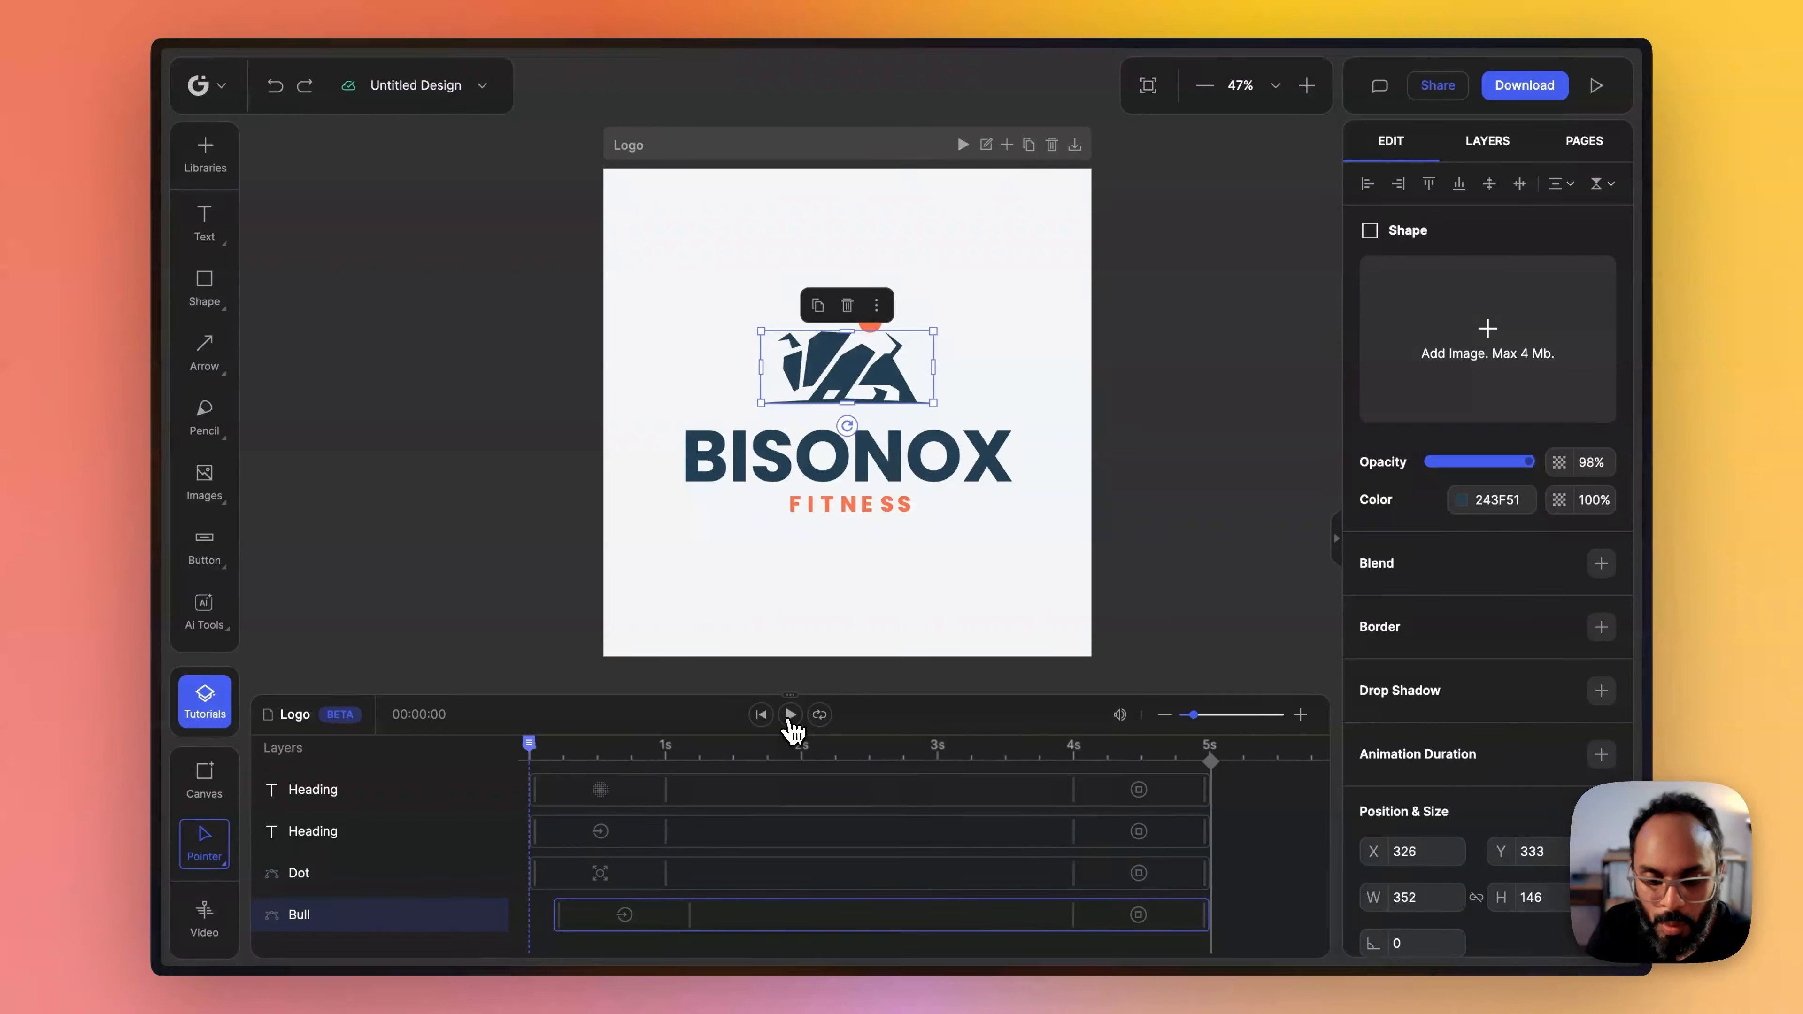
pyautogui.click(790, 714)
# - Delay the Dot layer's start on the timeline to about 0.4 s and preview the animation
pyautogui.click(580, 806)
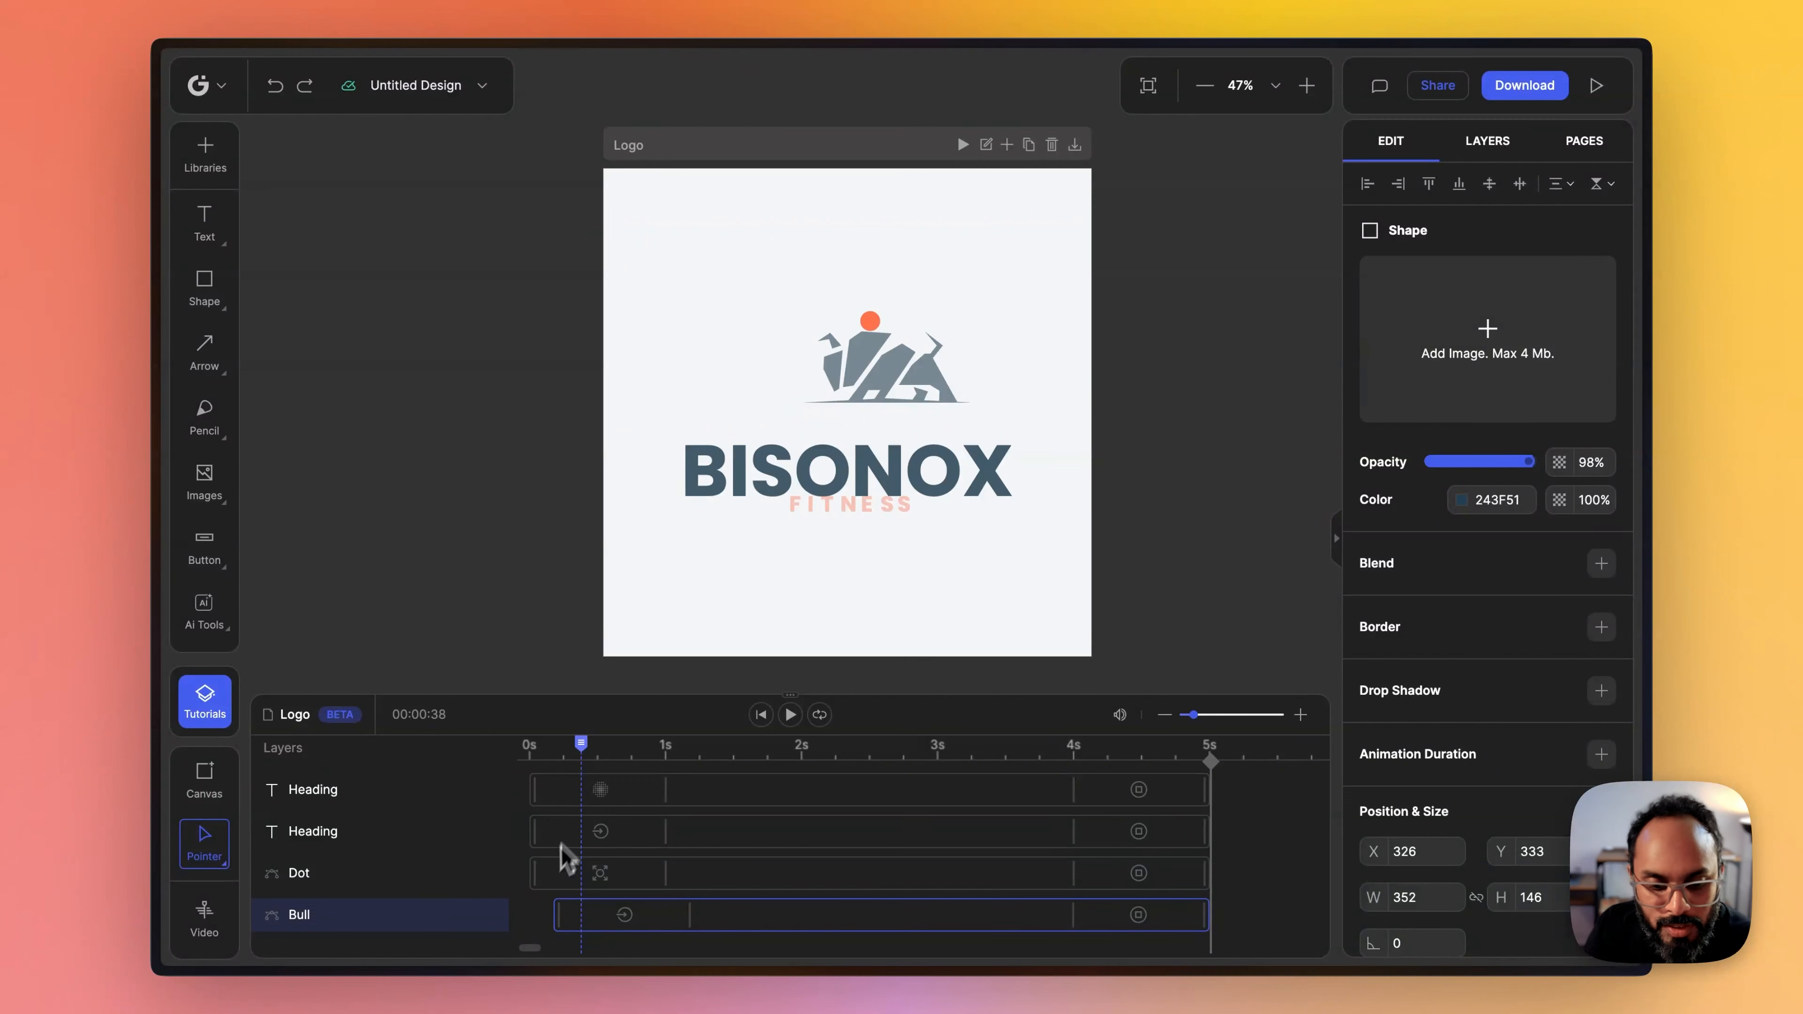
pyautogui.moveTo(535, 873); pyautogui.dragTo(586, 874)
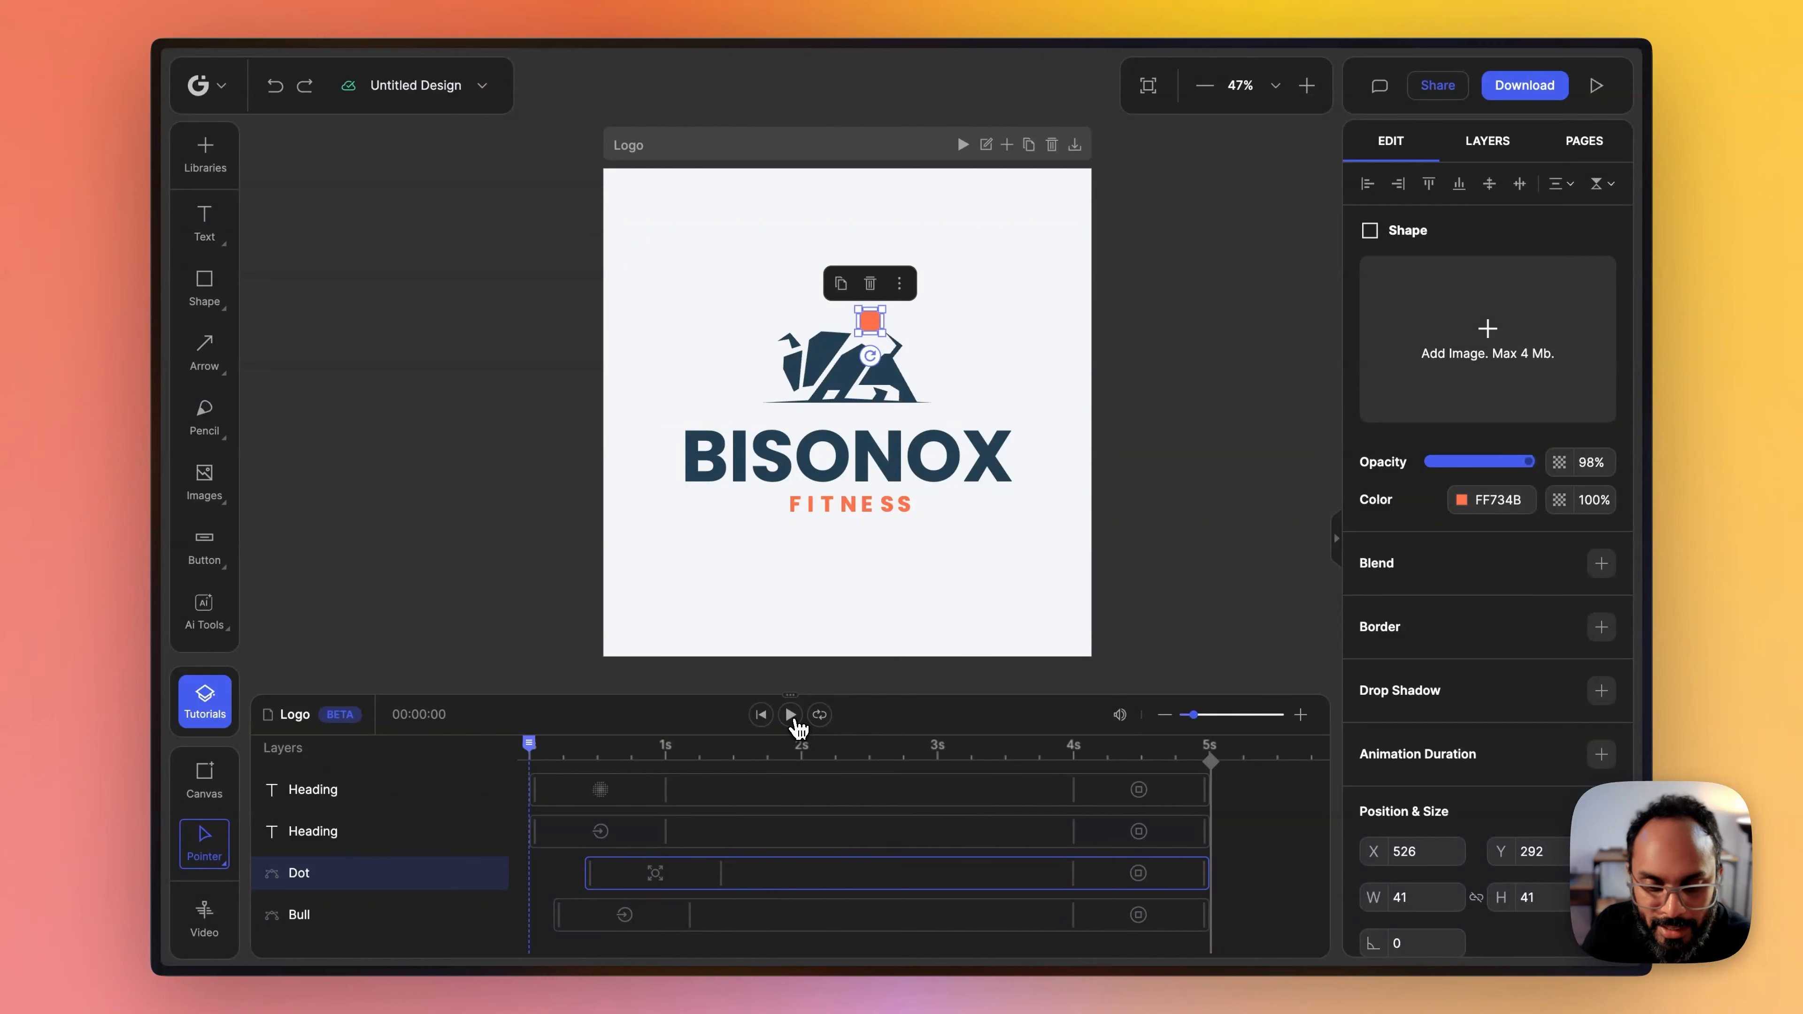
pyautogui.click(792, 716)
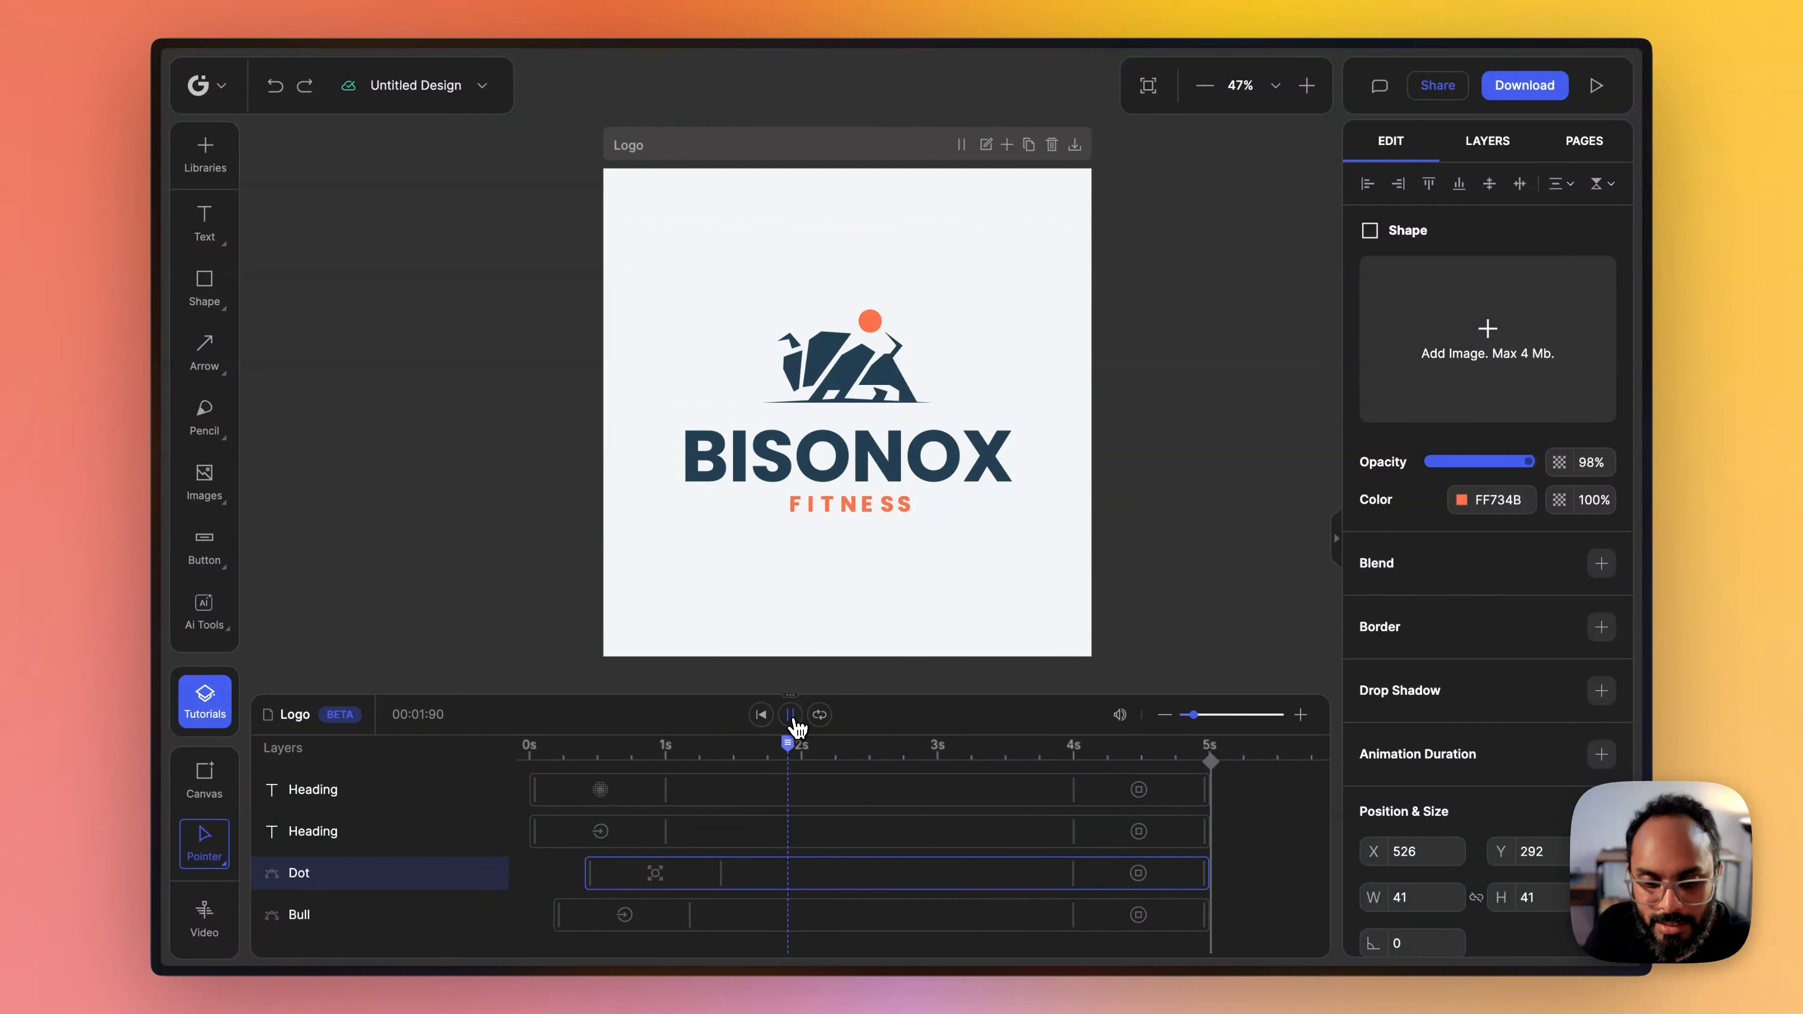
pyautogui.click(760, 715)
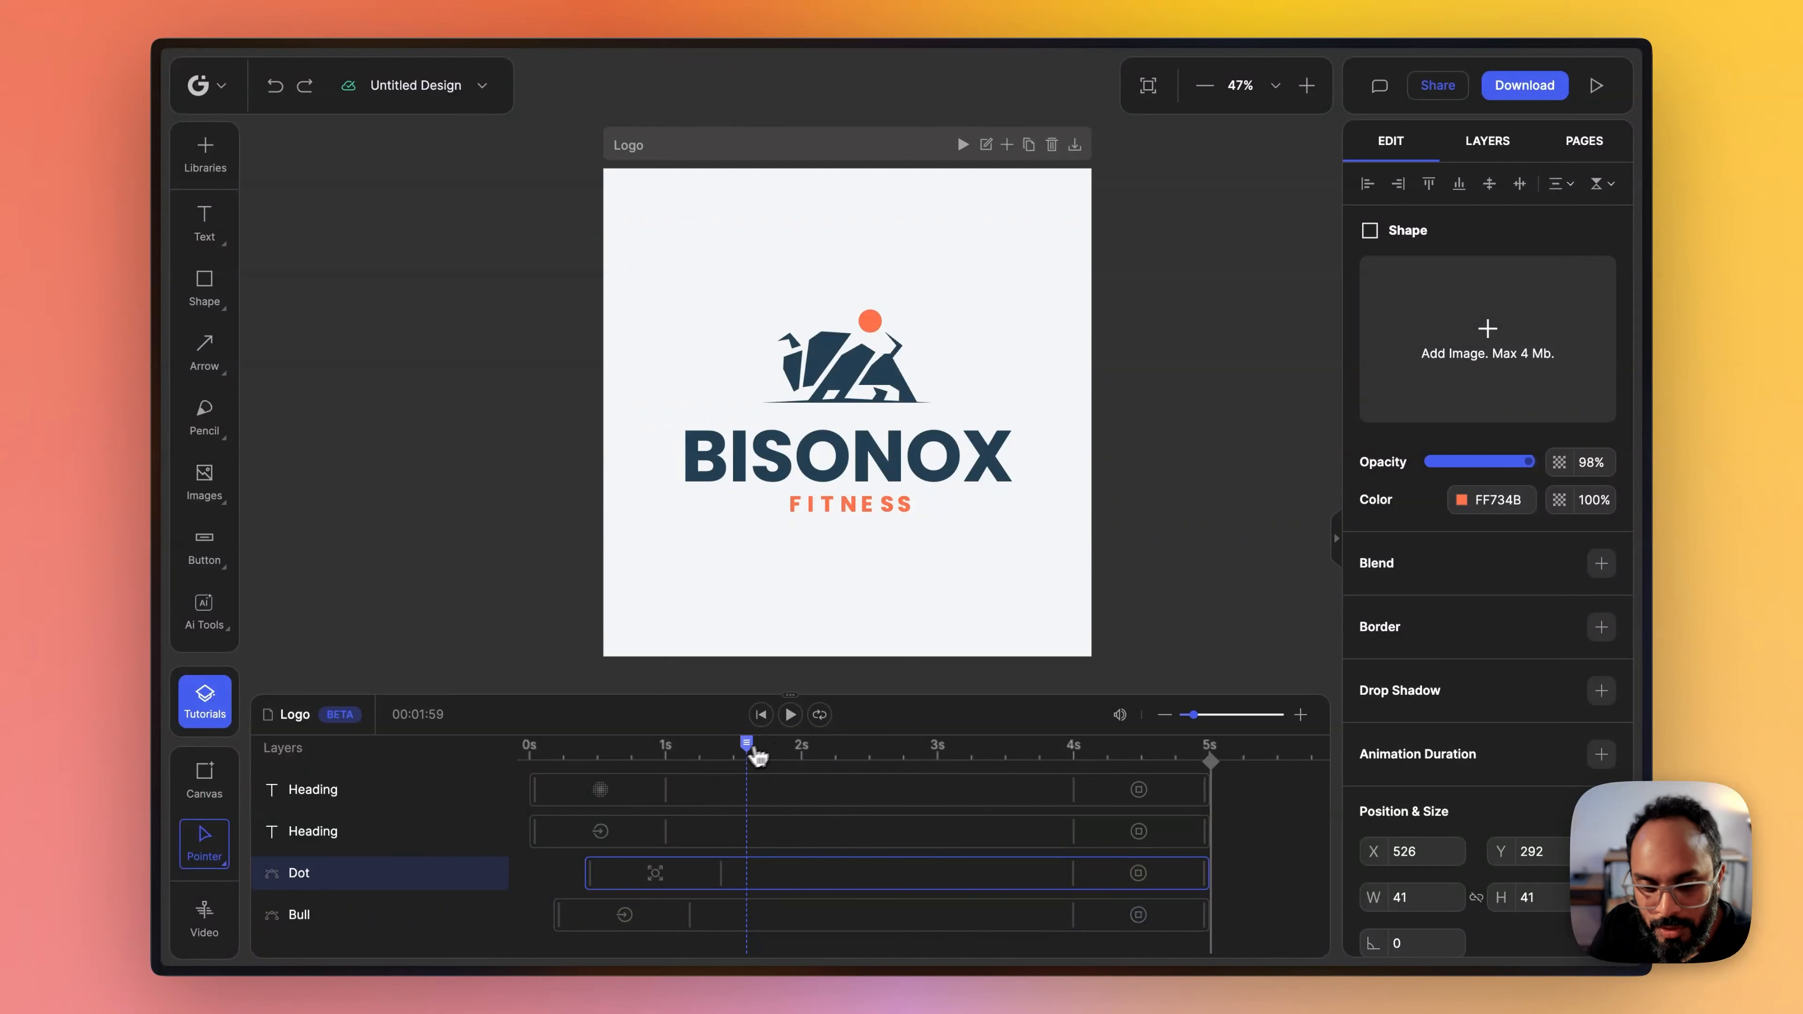
# - Set the duration of the Dot layer's Zoom In start transition to 0.75 s and replay the animation from the beginning
pyautogui.moveTo(756, 743); pyautogui.dragTo(622, 744)
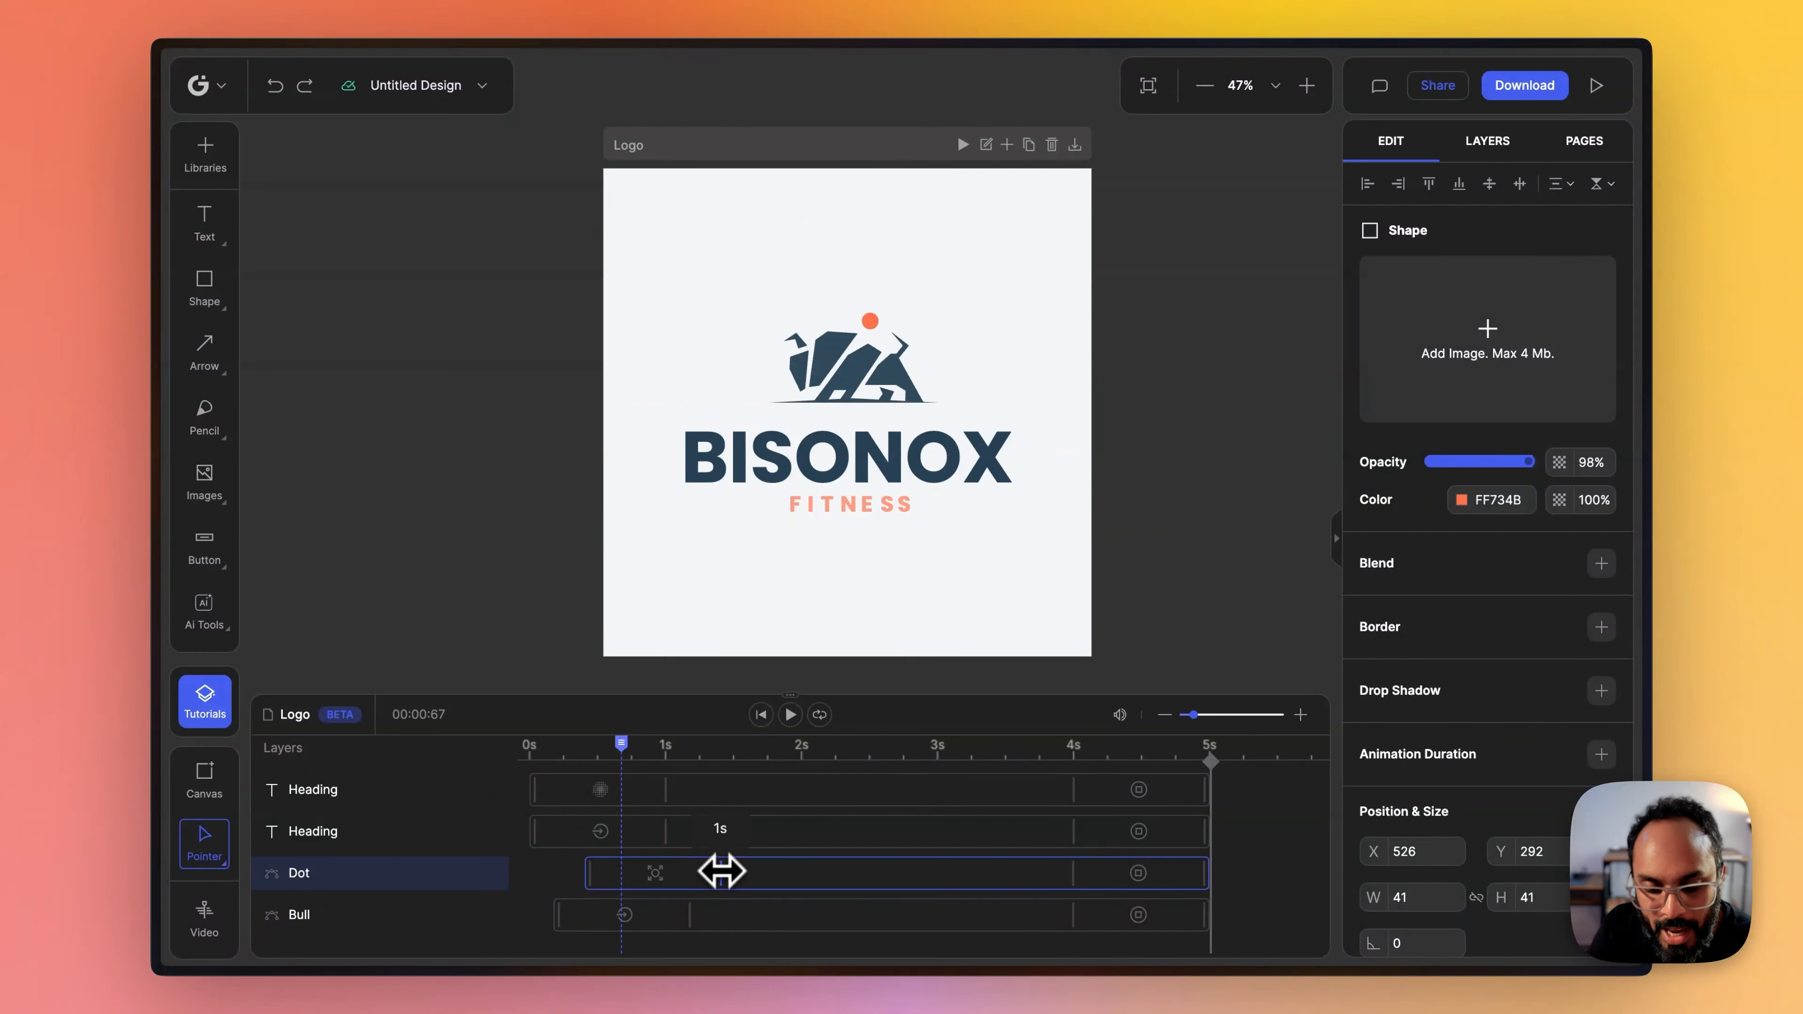
pyautogui.moveTo(723, 873); pyautogui.dragTo(663, 873)
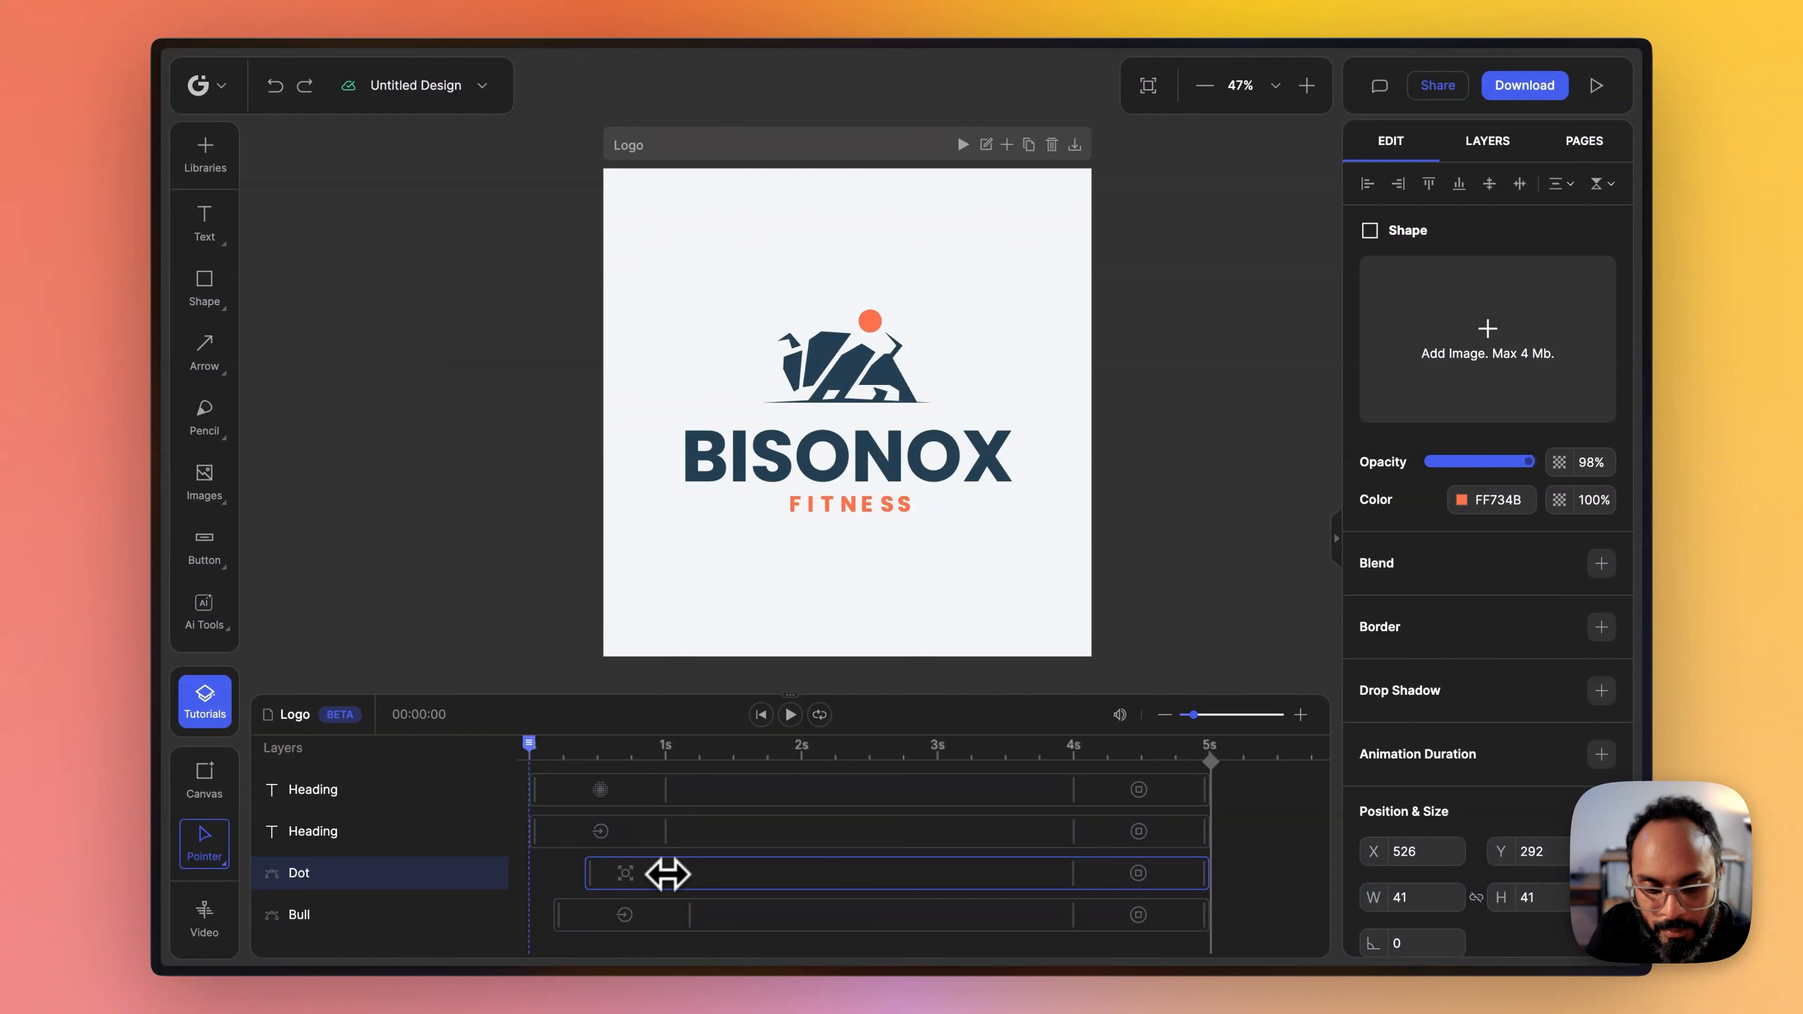
pyautogui.click(626, 874)
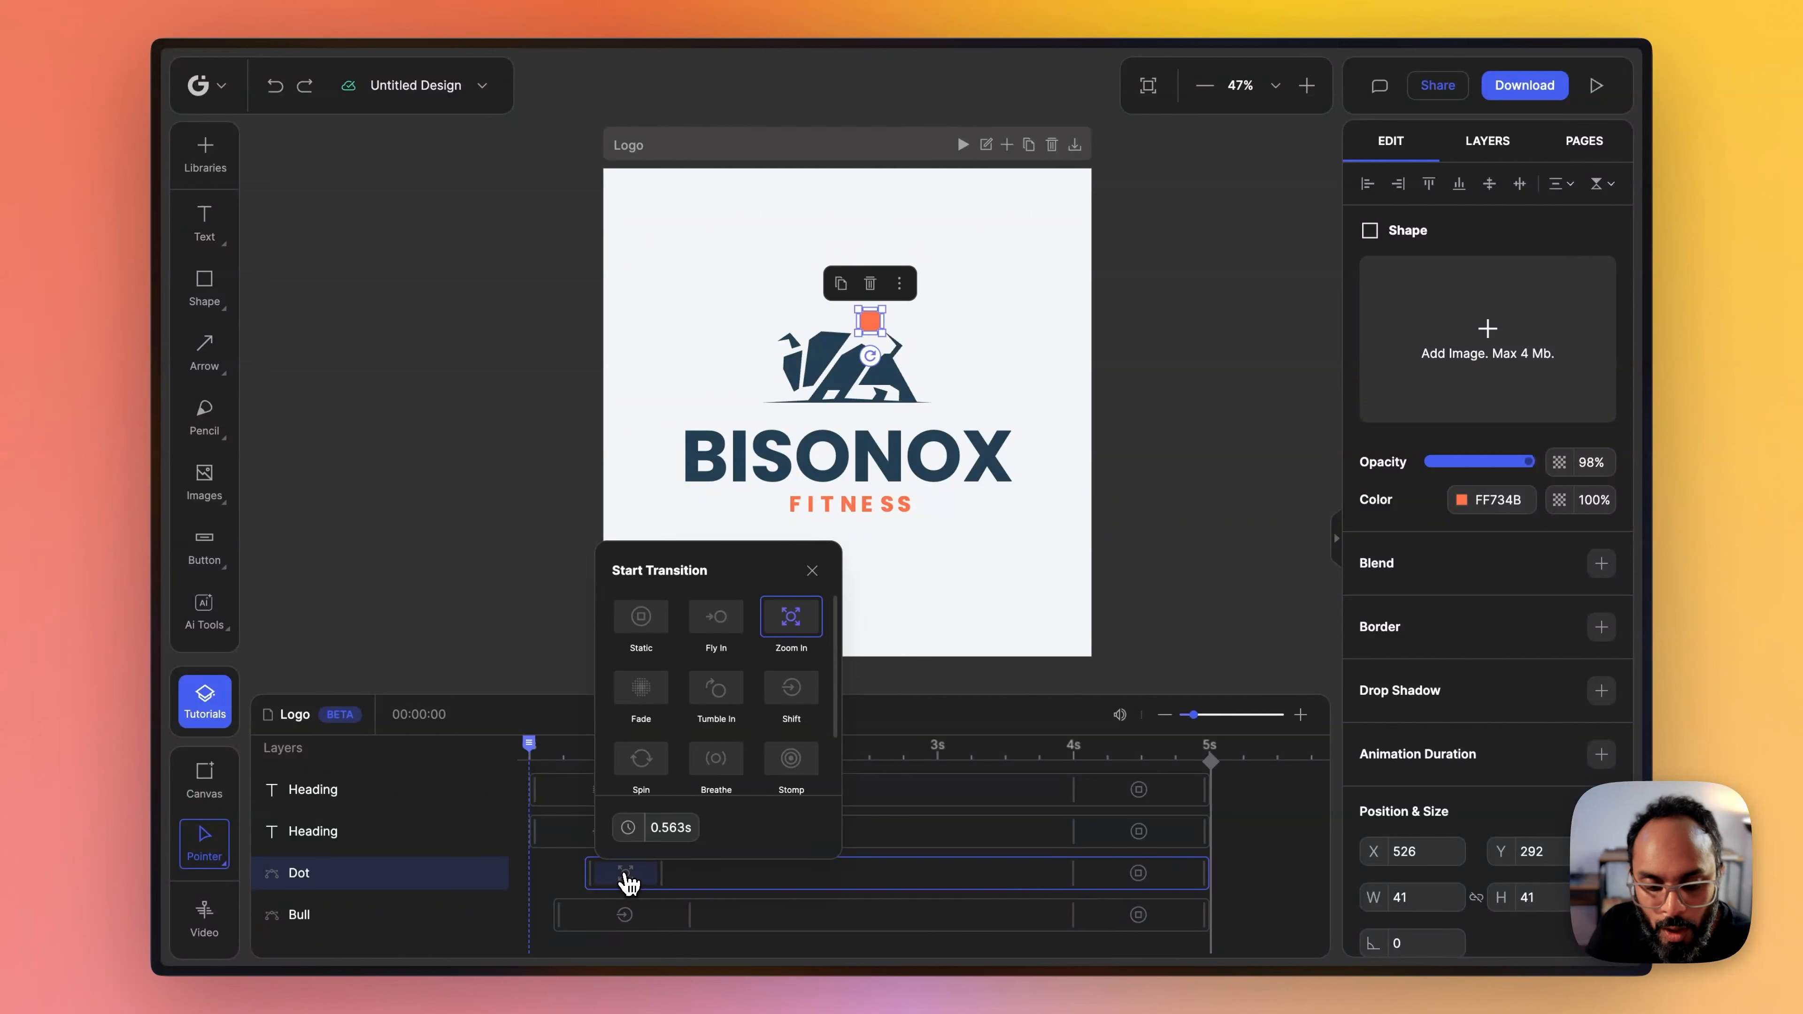
pyautogui.moveTo(630, 833); pyautogui.dragTo(713, 842)
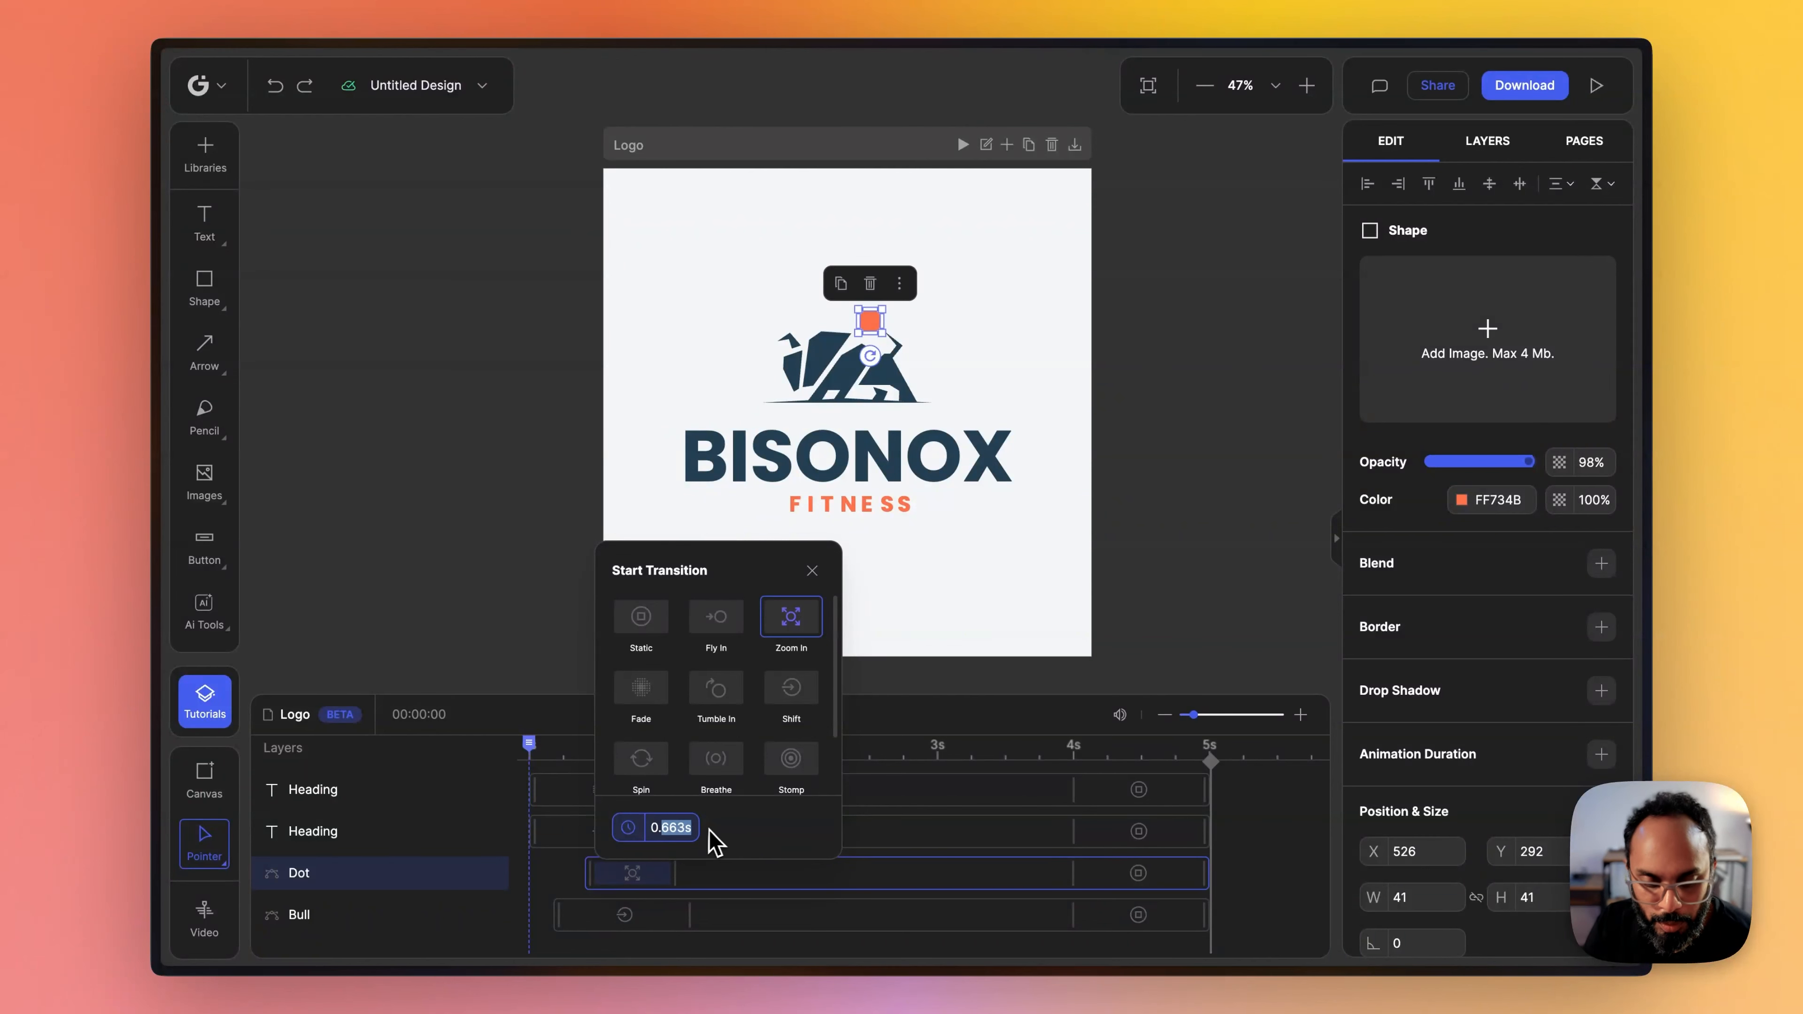
pyautogui.write('75')
pyautogui.press('Return')
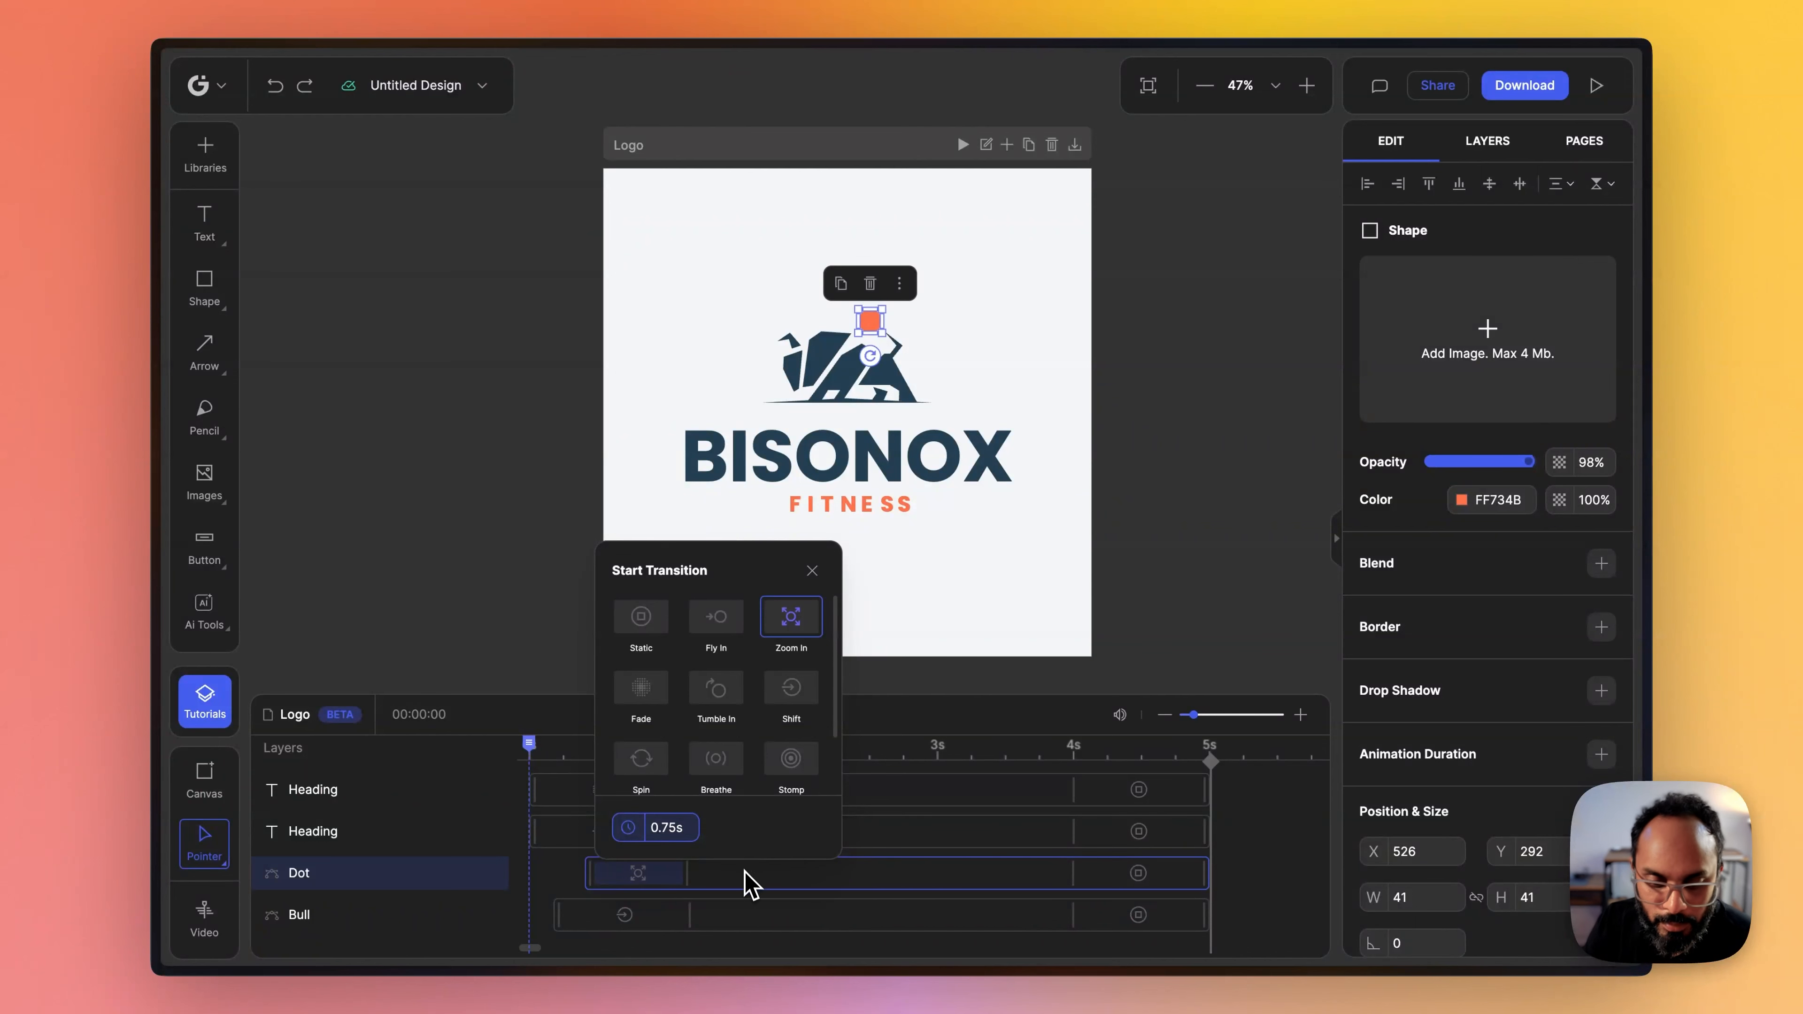
pyautogui.click(784, 872)
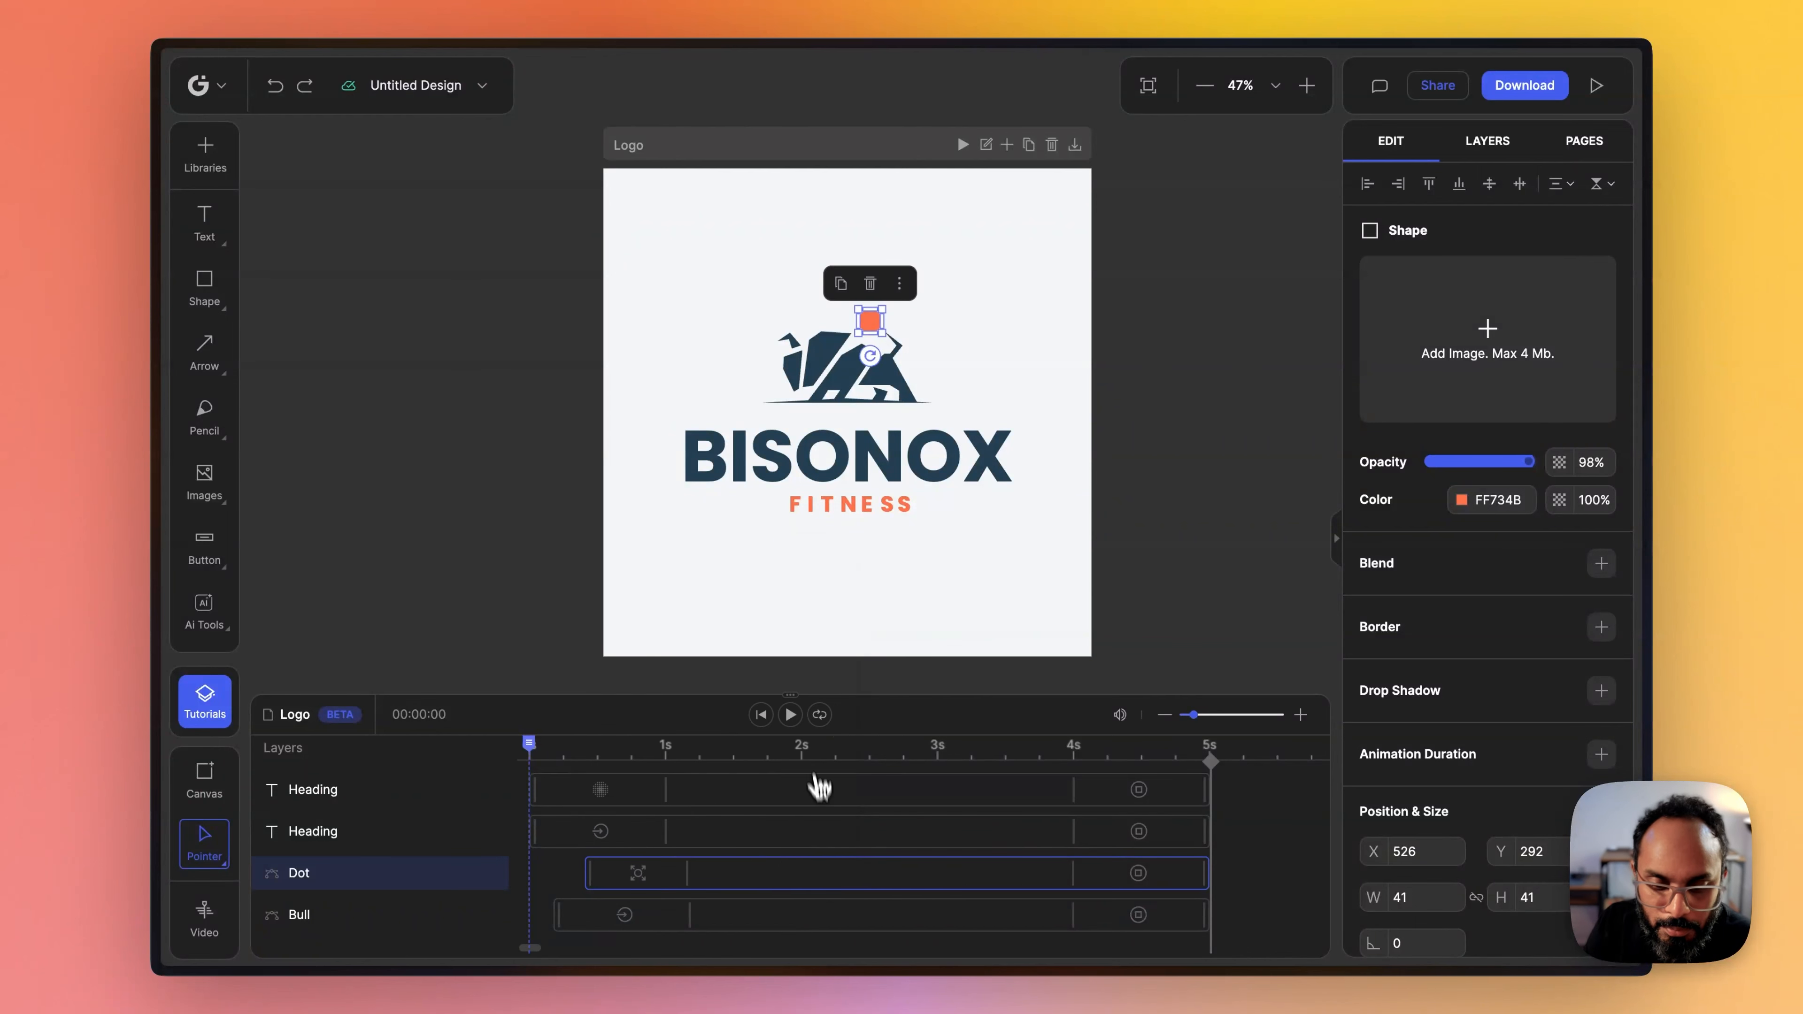
pyautogui.click(763, 718)
pyautogui.click(791, 715)
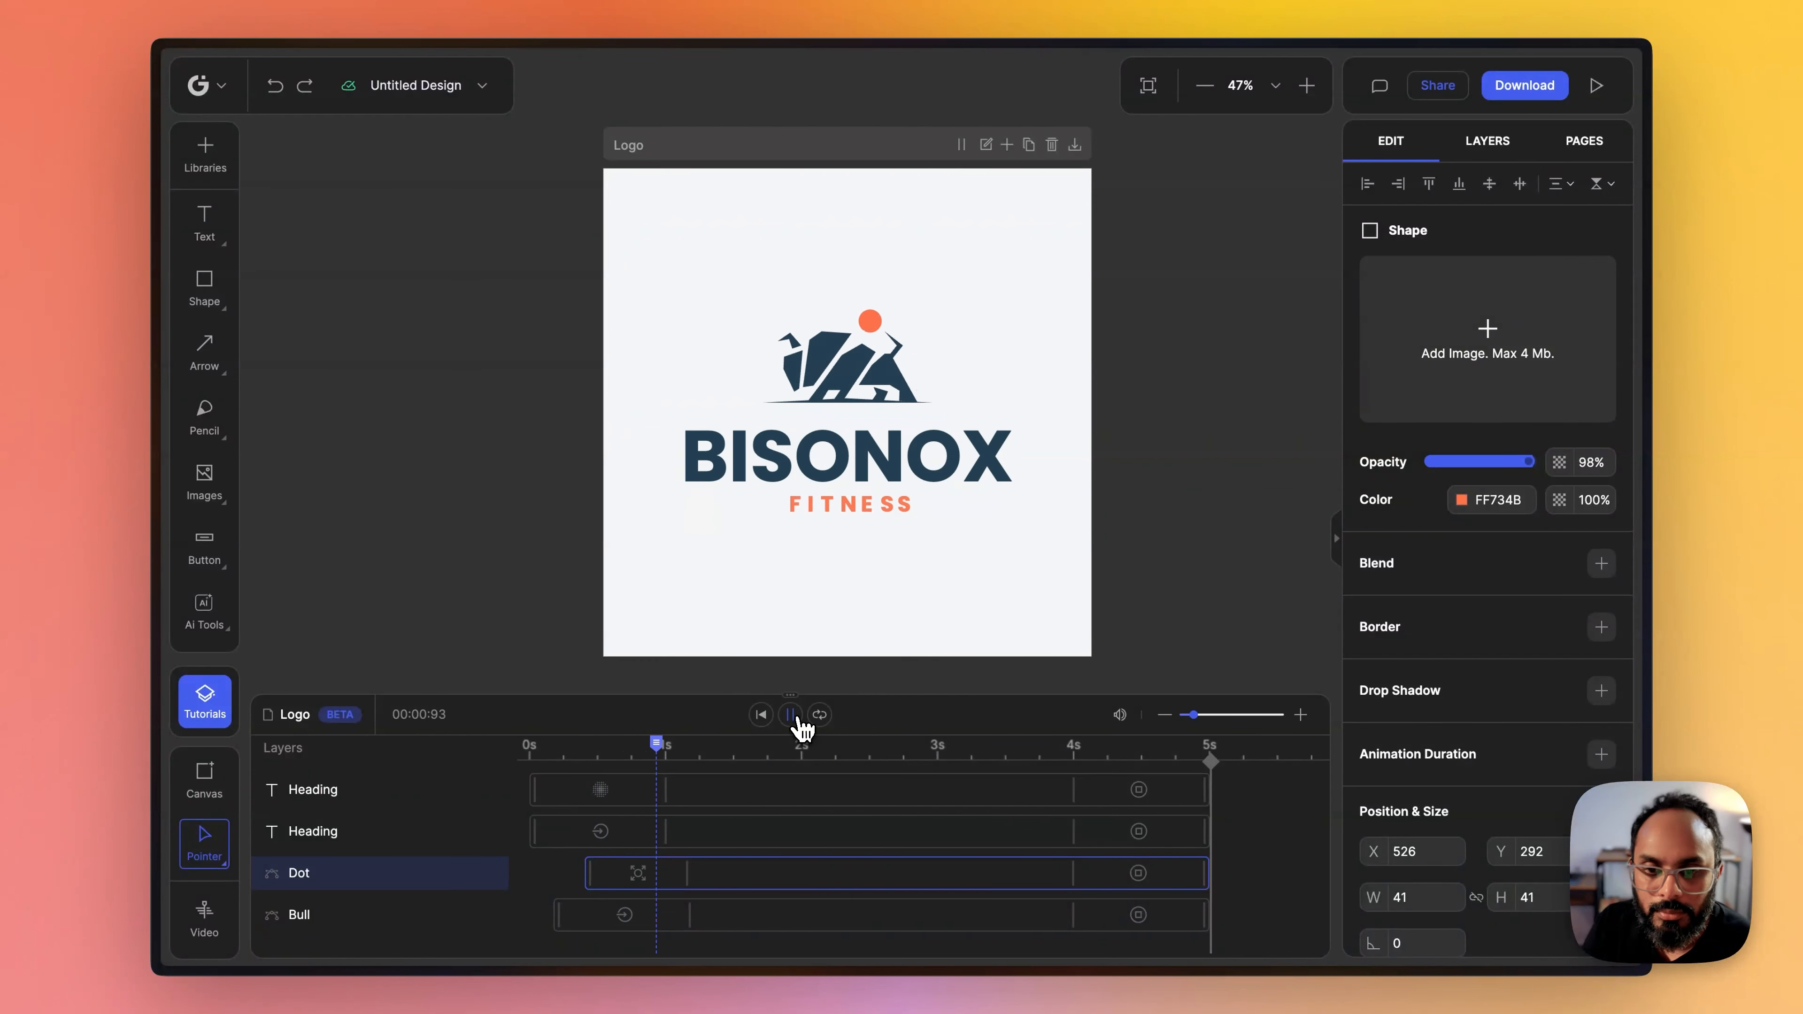
# - Delay the FITNESS heading's start on the timeline to about 0.8 s and preview the animation
pyautogui.moveTo(742, 743); pyautogui.dragTo(631, 766)
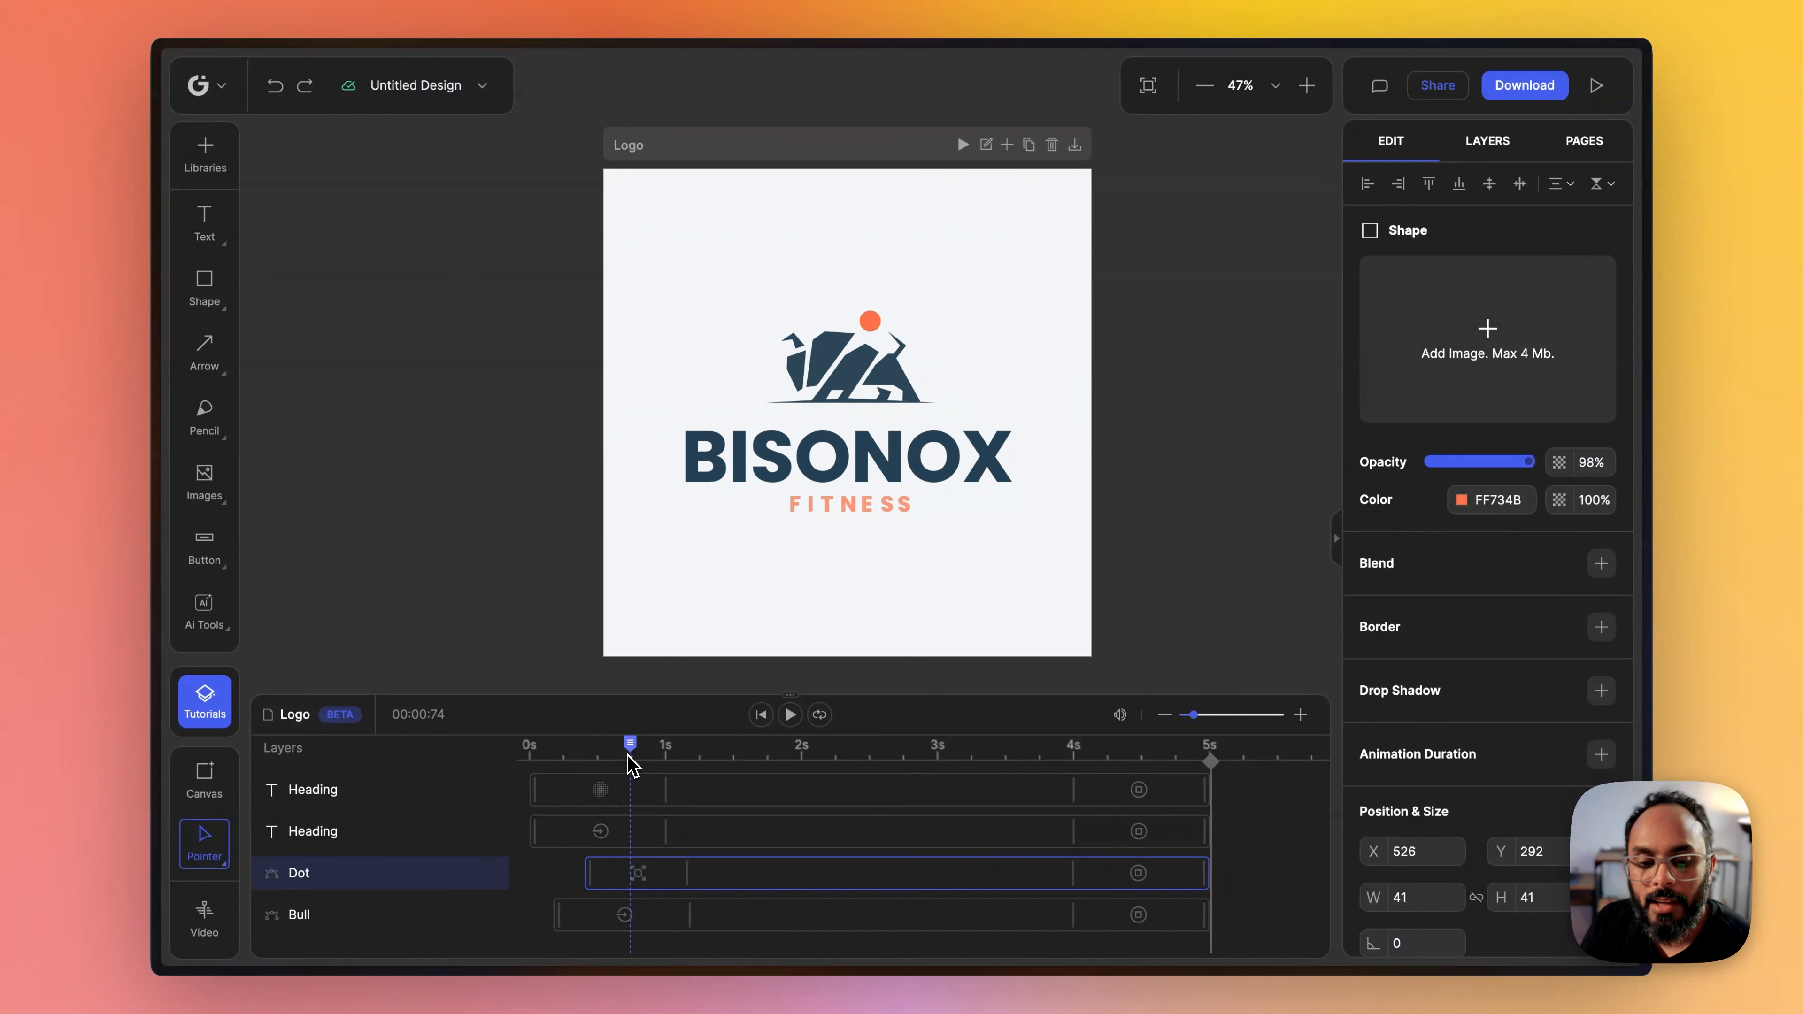
pyautogui.click(536, 789)
pyautogui.moveTo(538, 790); pyautogui.dragTo(636, 790)
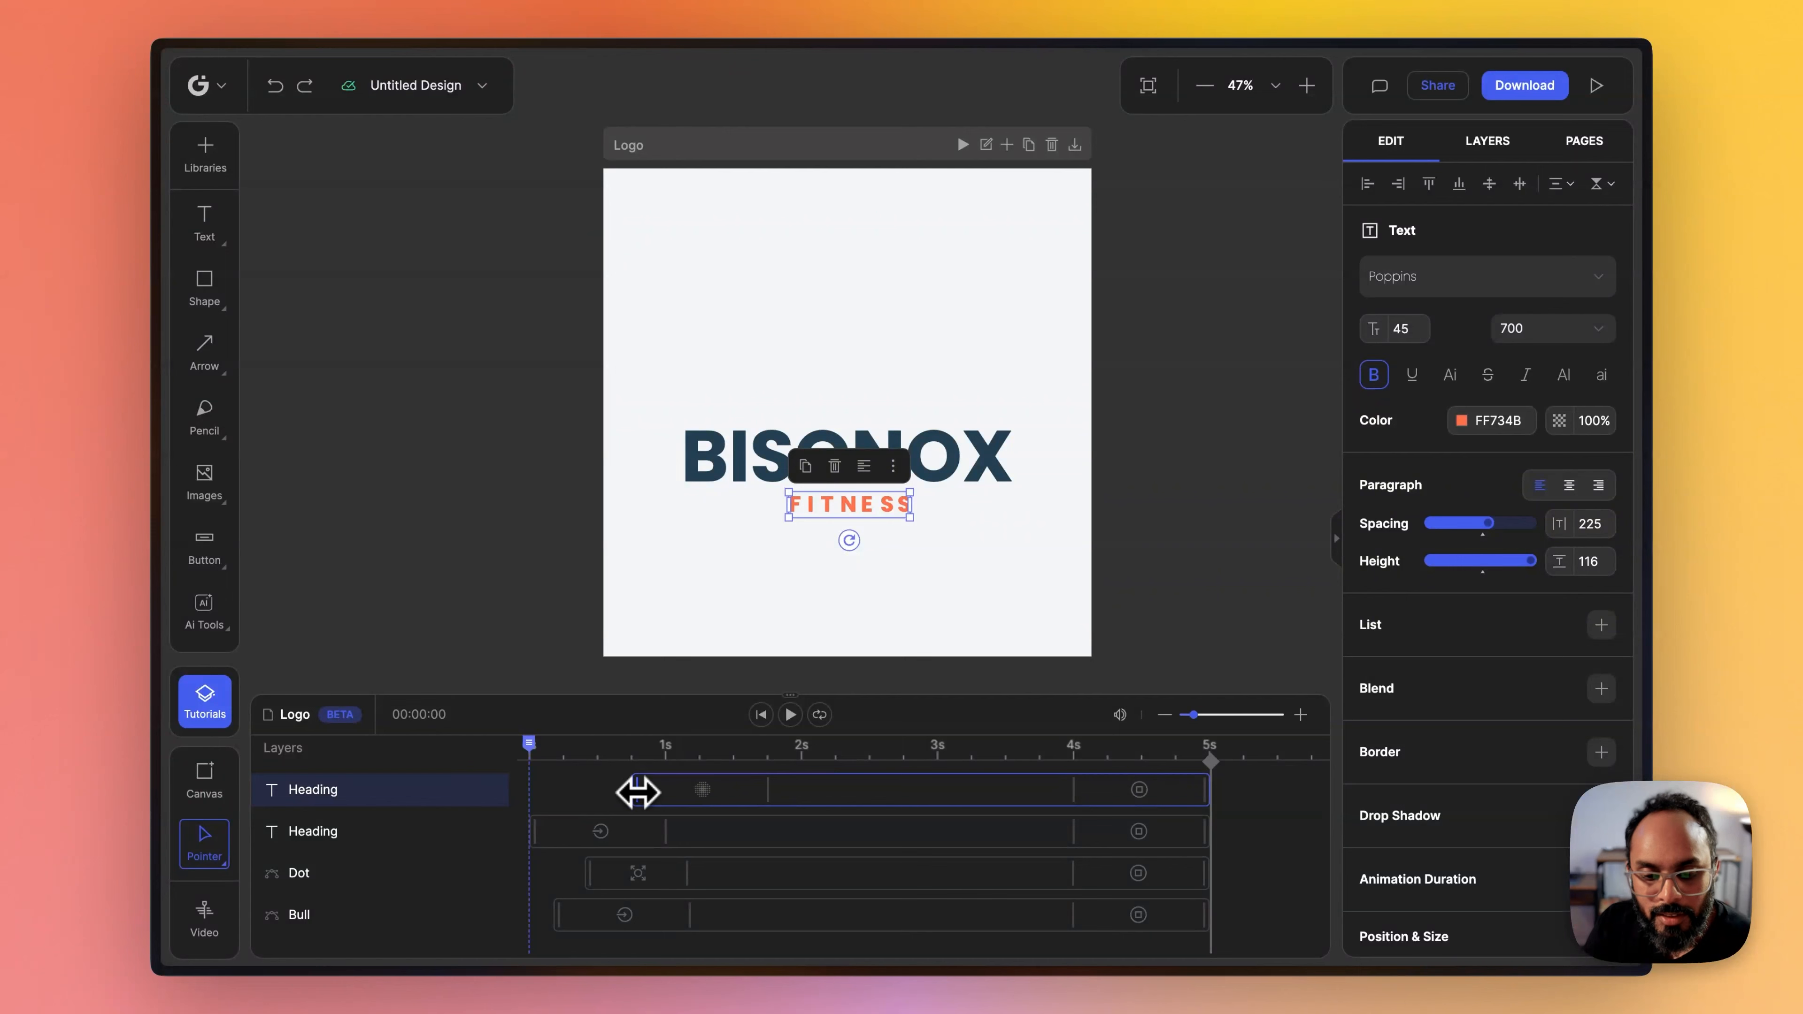
pyautogui.click(790, 714)
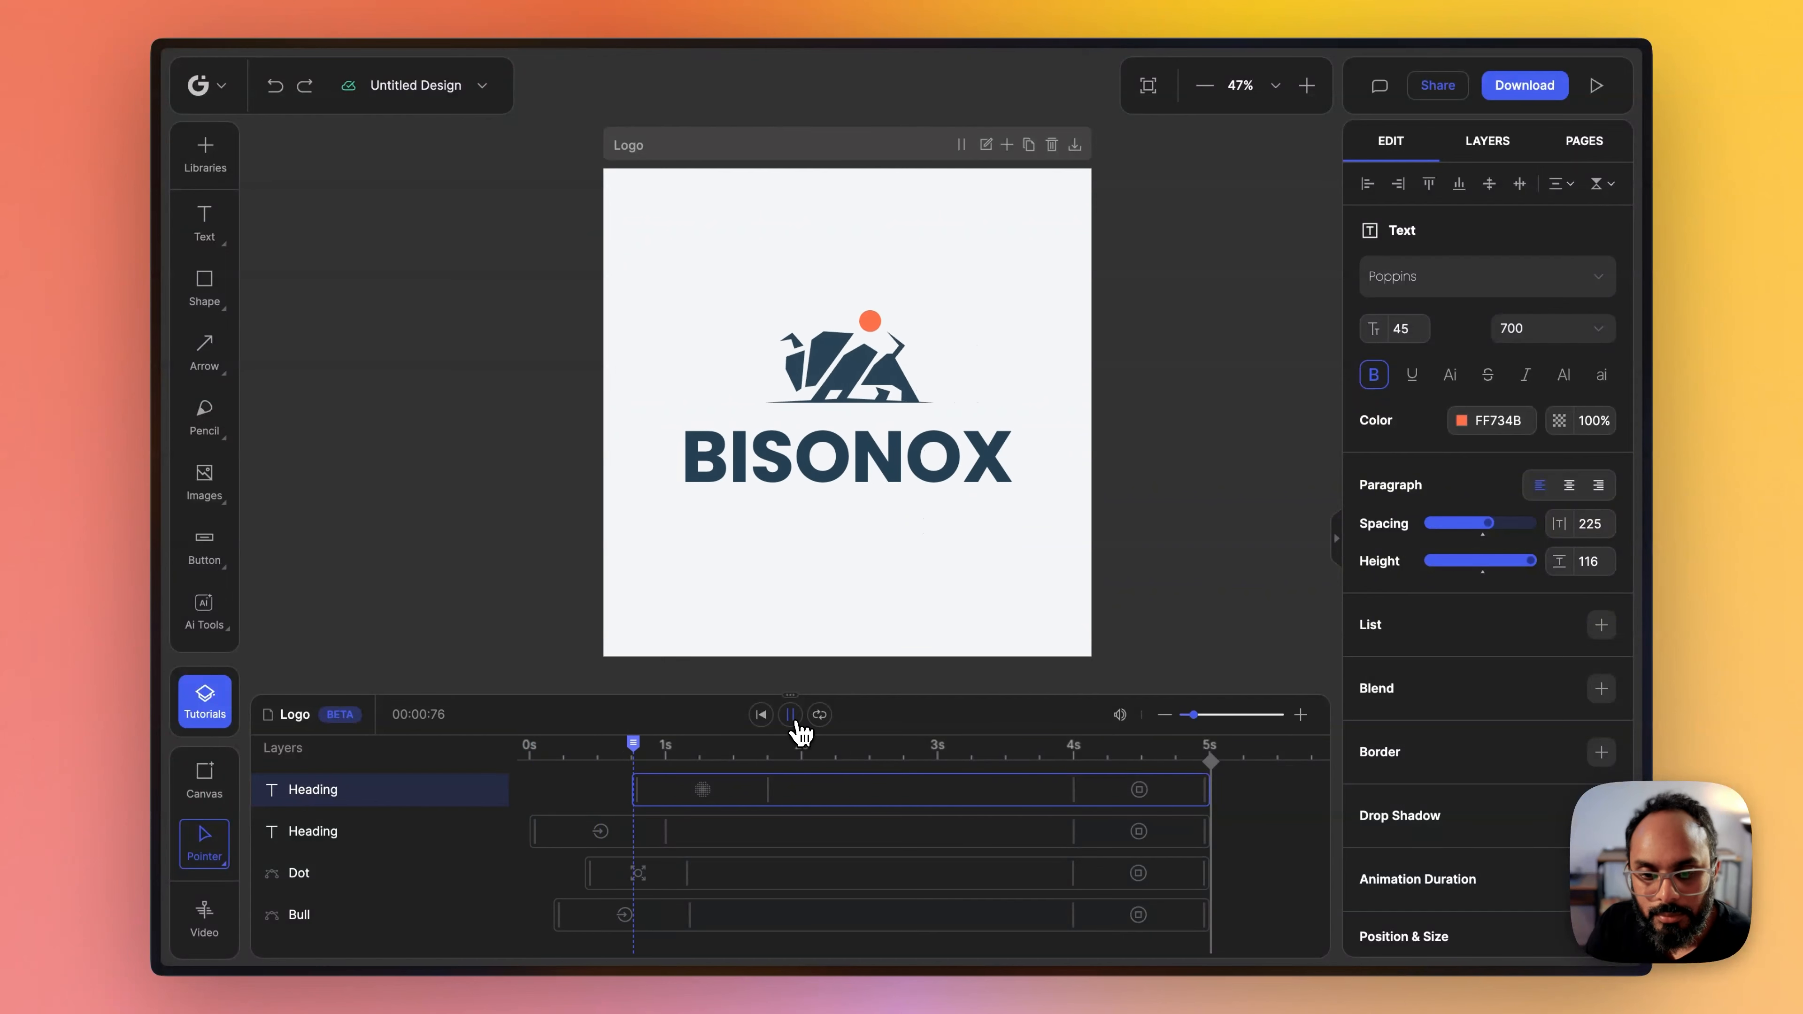
pyautogui.click(790, 715)
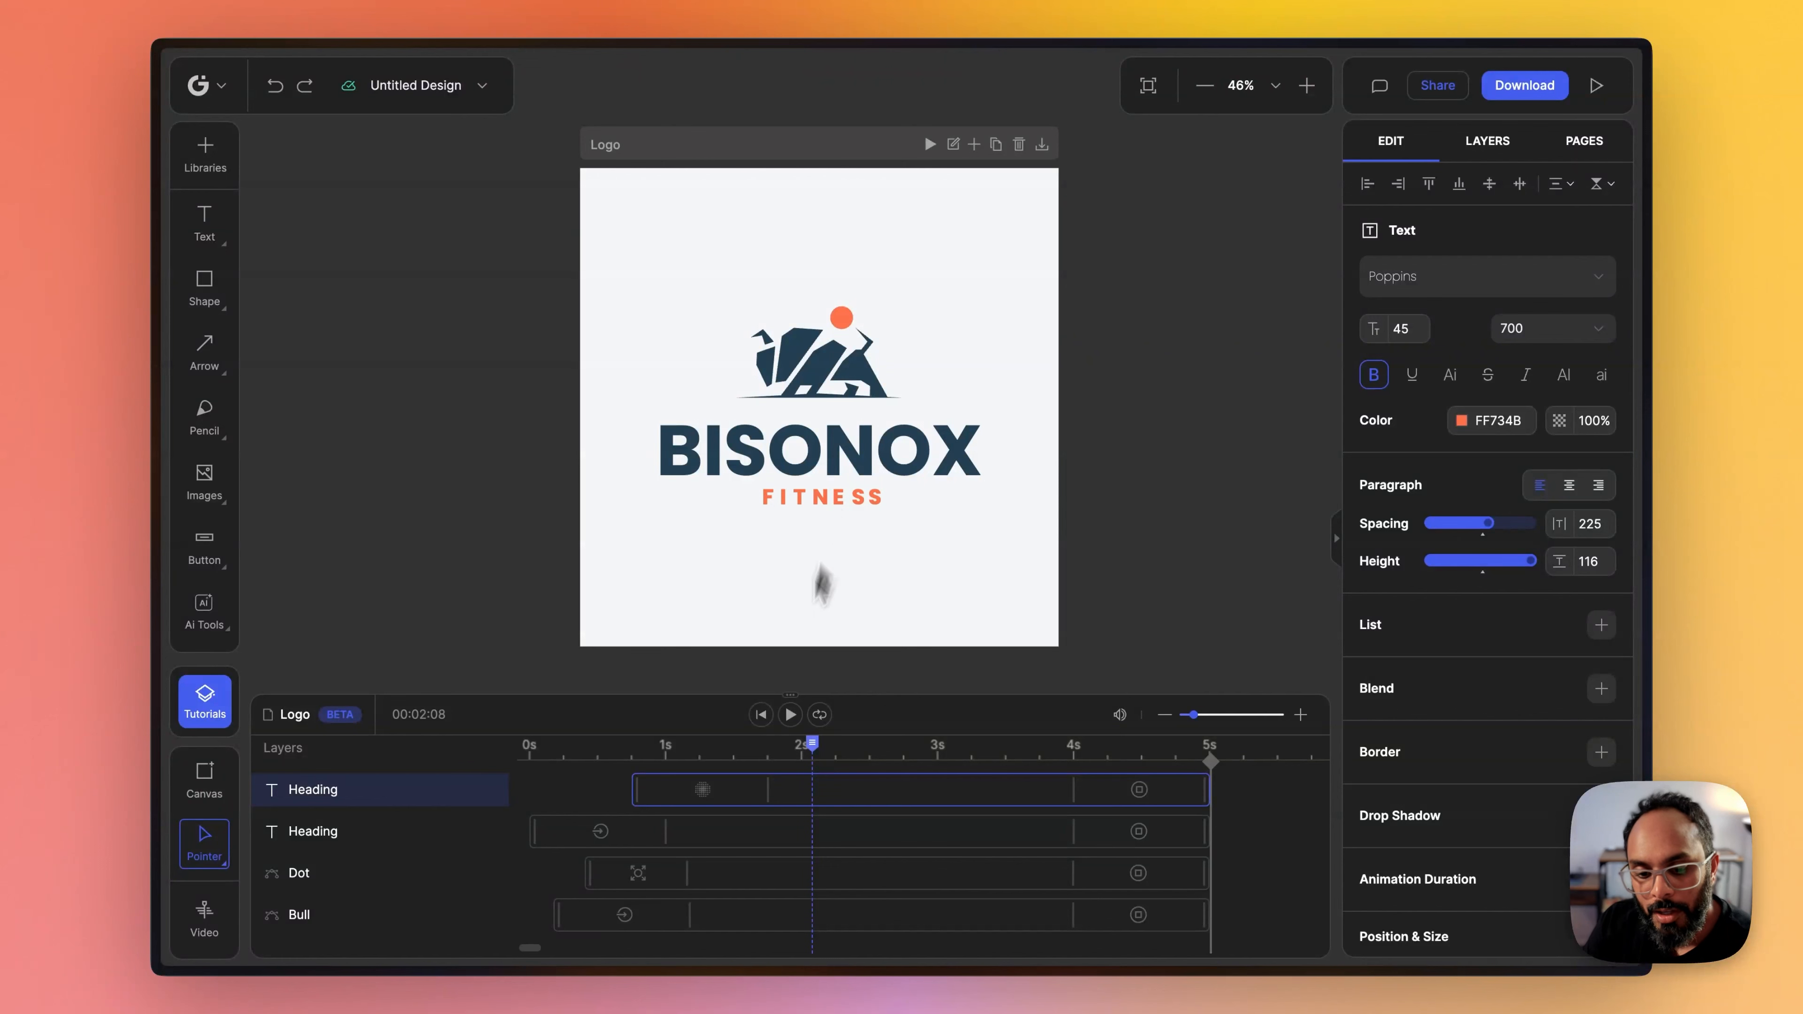
# - Shorten the FITNESS heading's Fade start transition to about 0.5 s and preview the result
pyautogui.moveTo(768, 792); pyautogui.dragTo(705, 792)
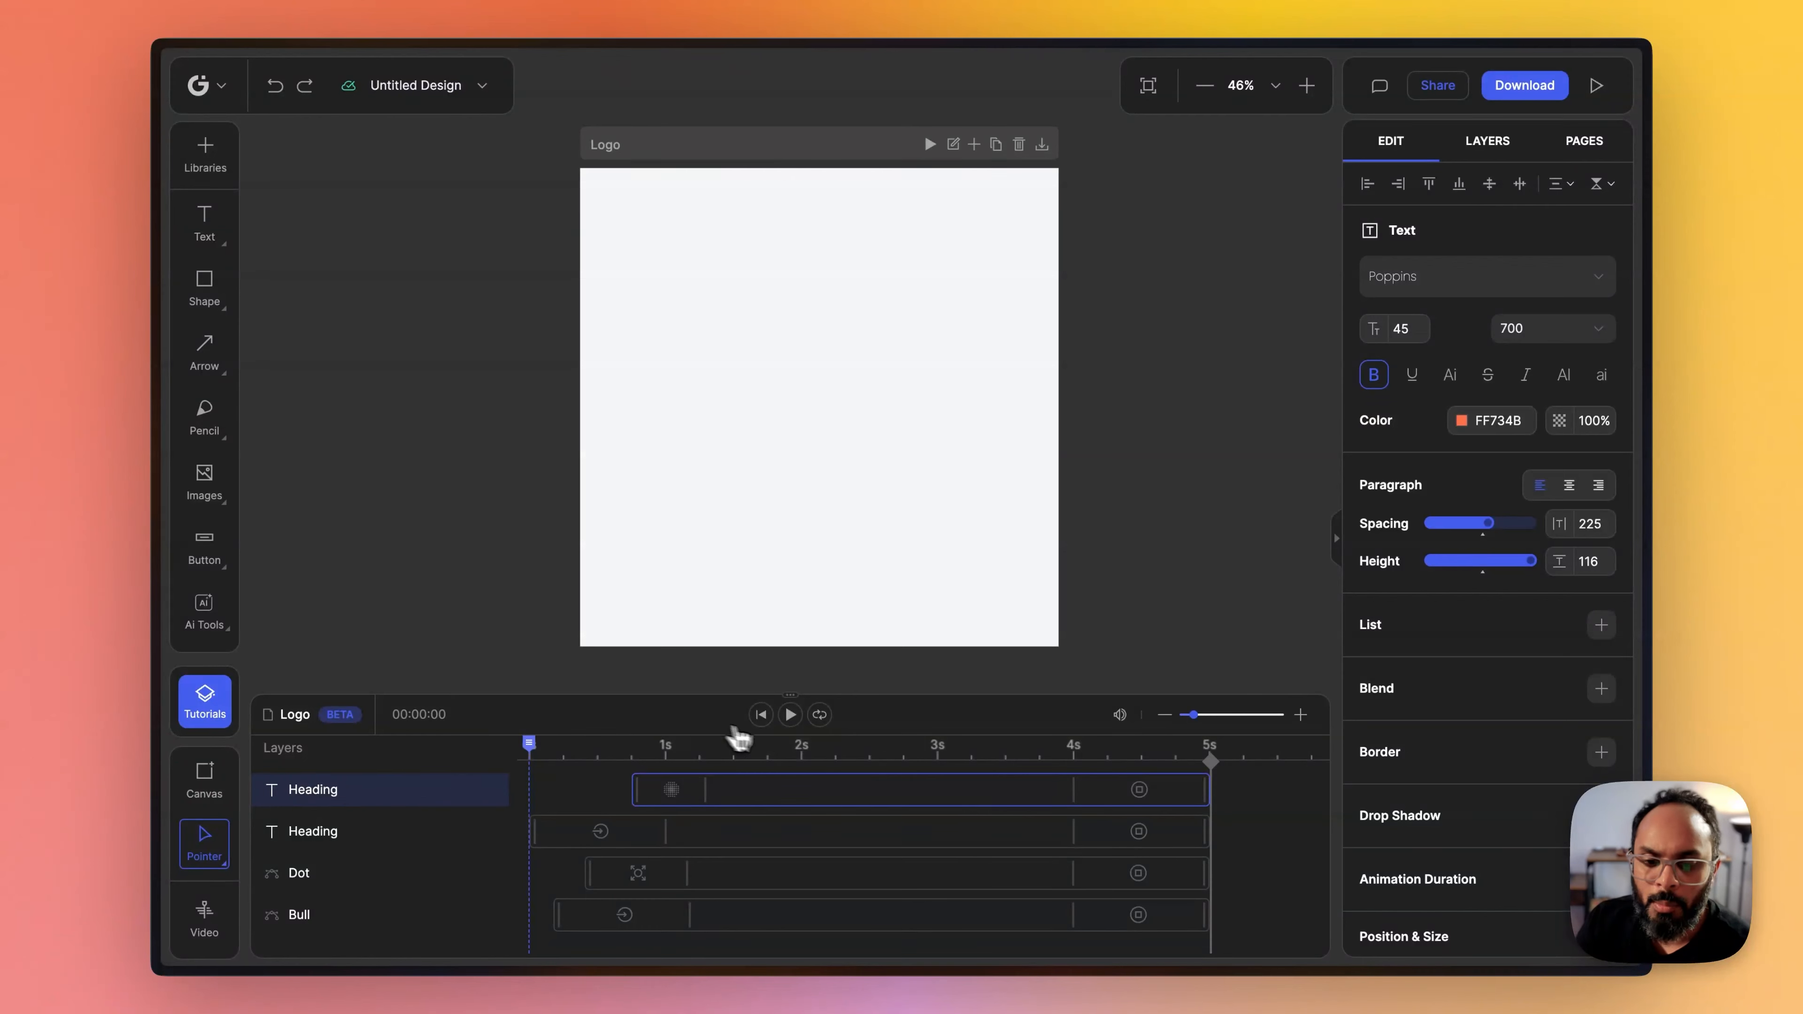
pyautogui.click(792, 715)
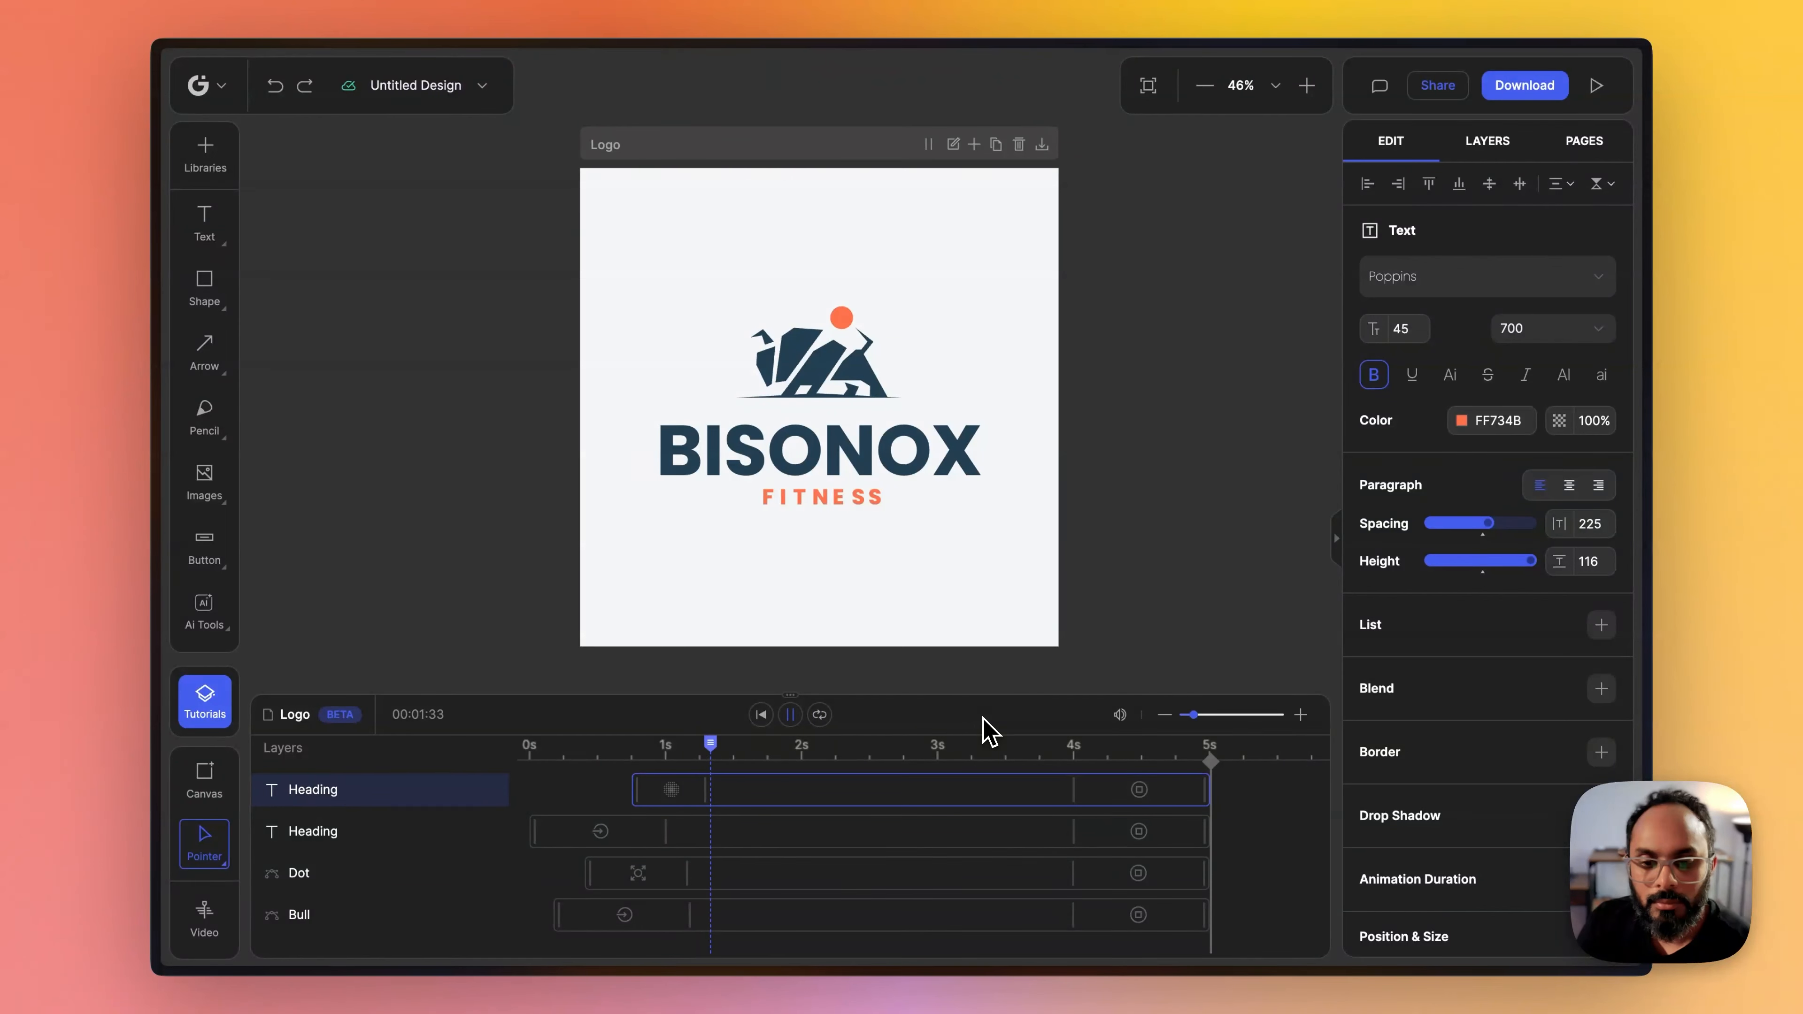
pyautogui.click(793, 719)
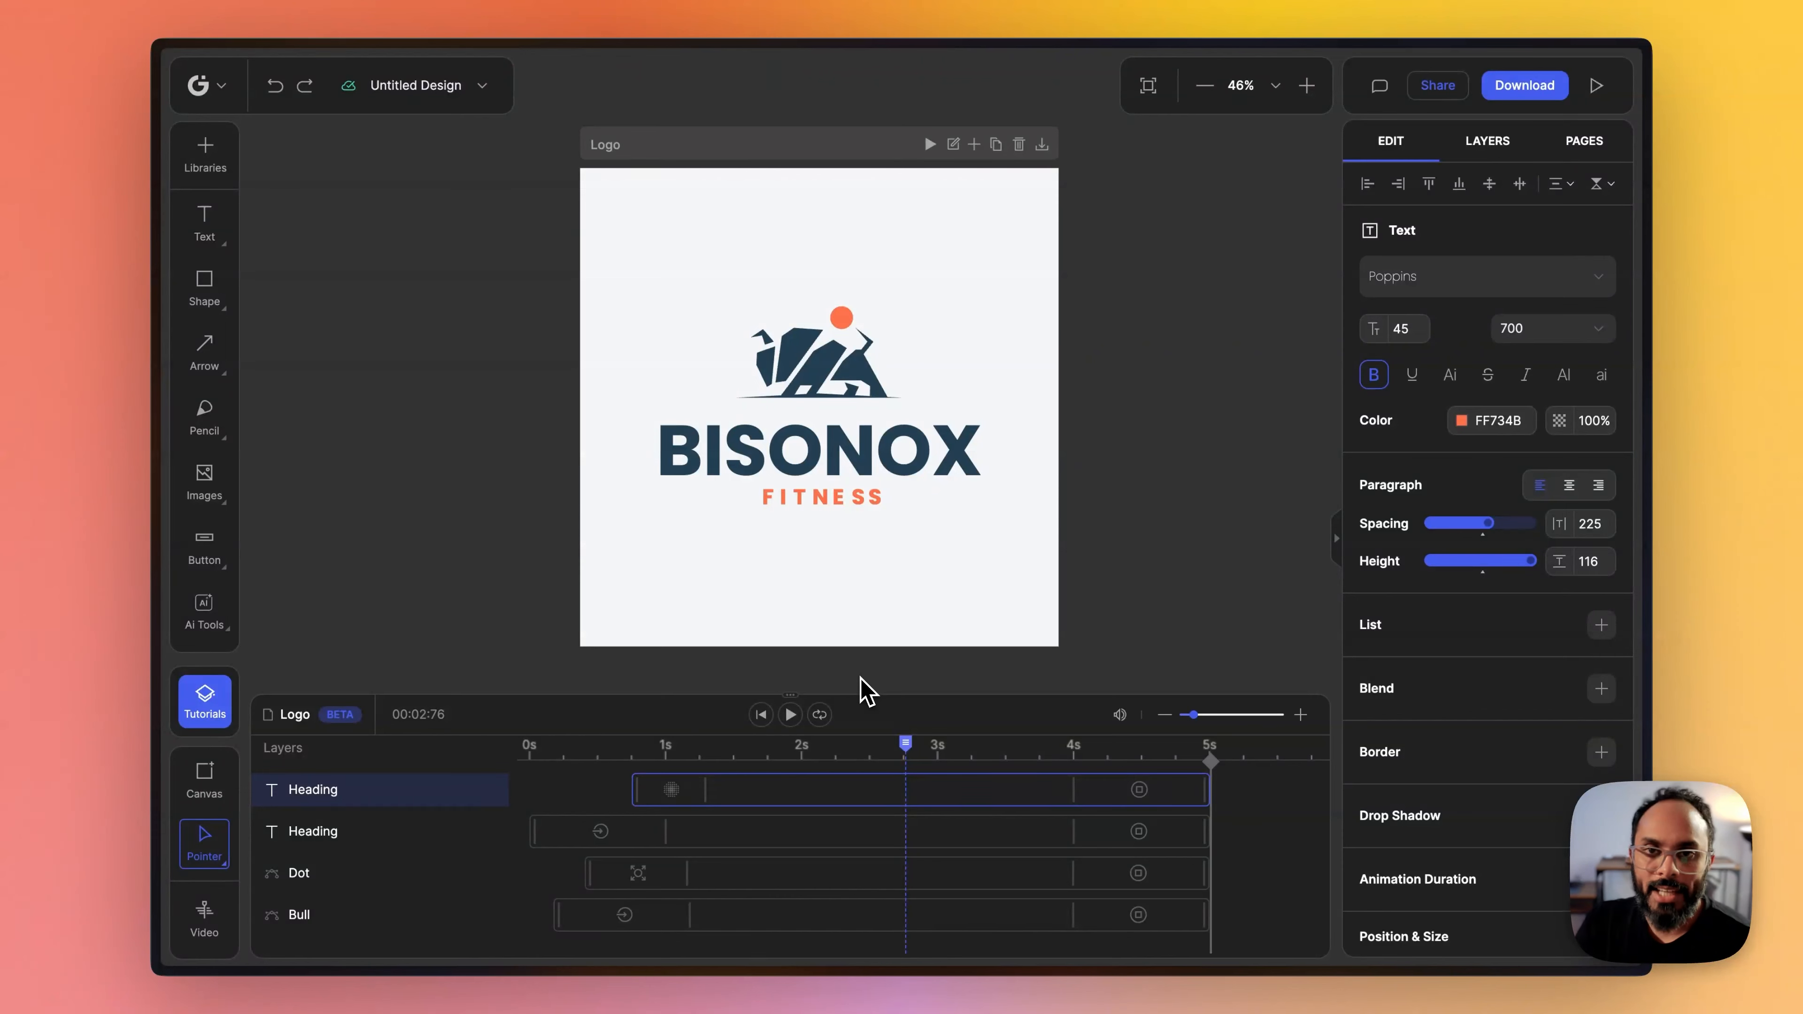
# - Close the video timeline and duplicate the Logo canvas
pyautogui.press('space')
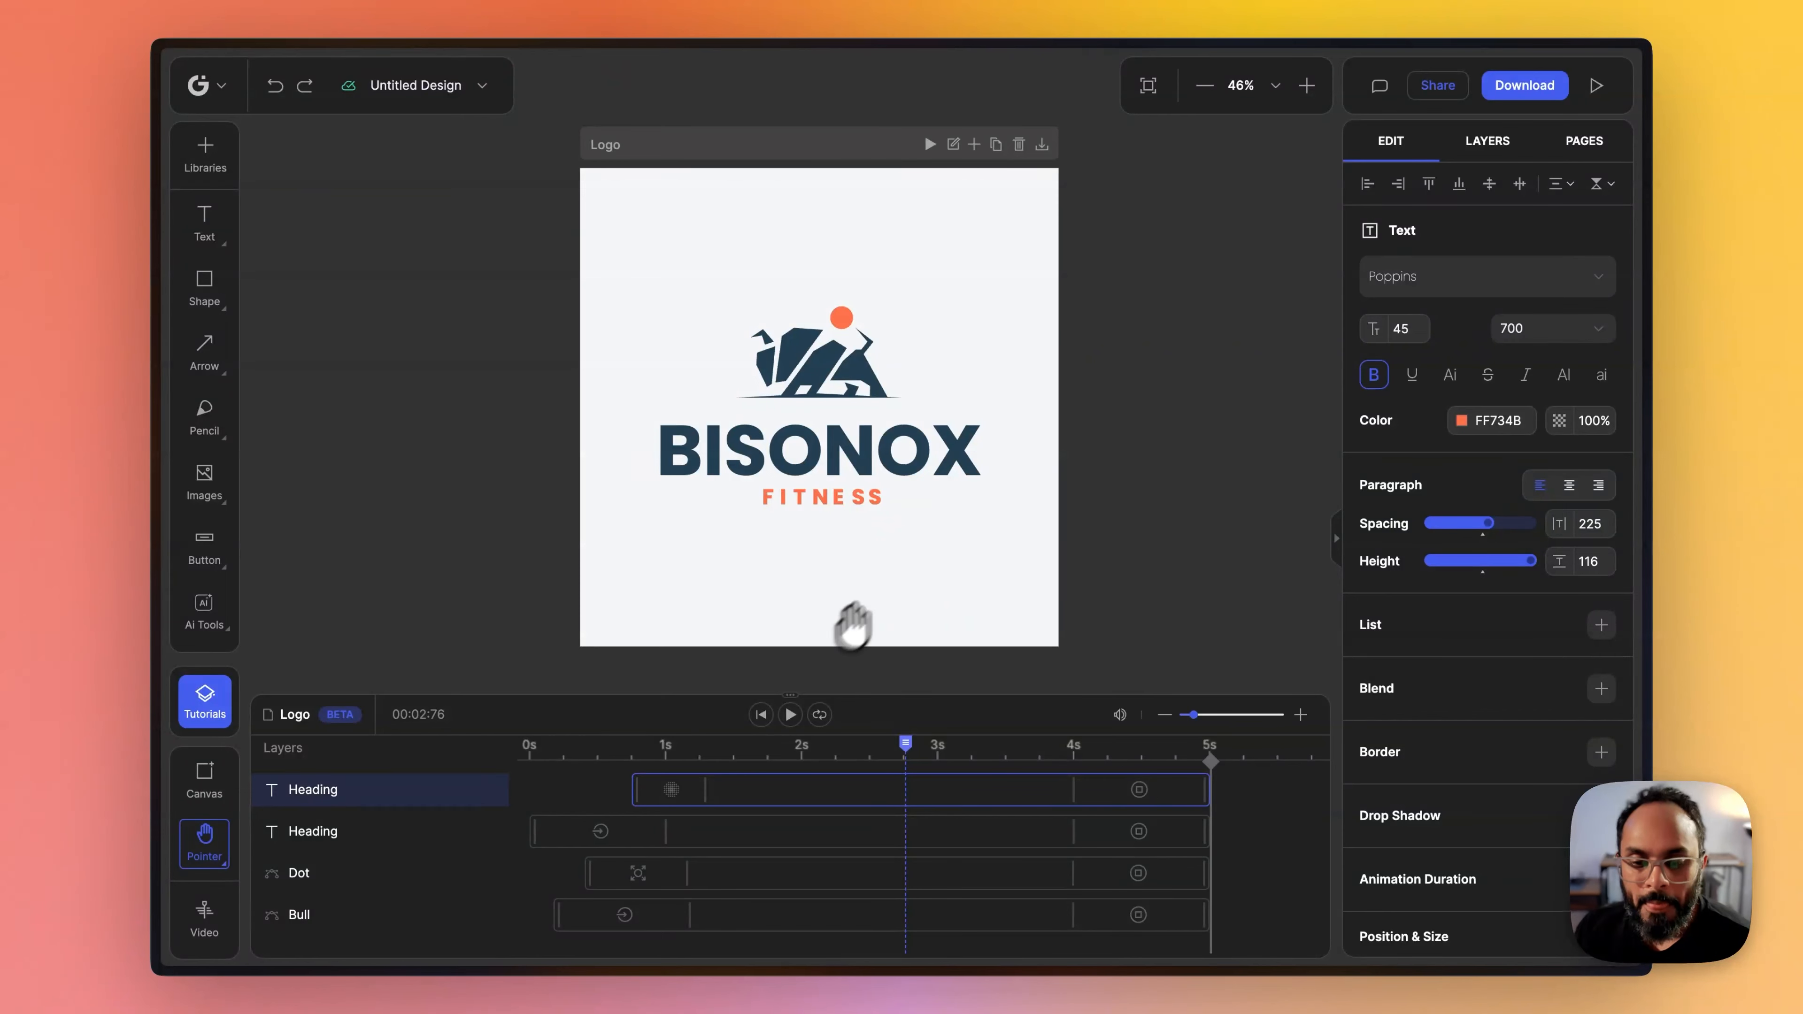
pyautogui.moveTo(1129, 526); pyautogui.dragTo(1019, 489)
pyautogui.click(203, 920)
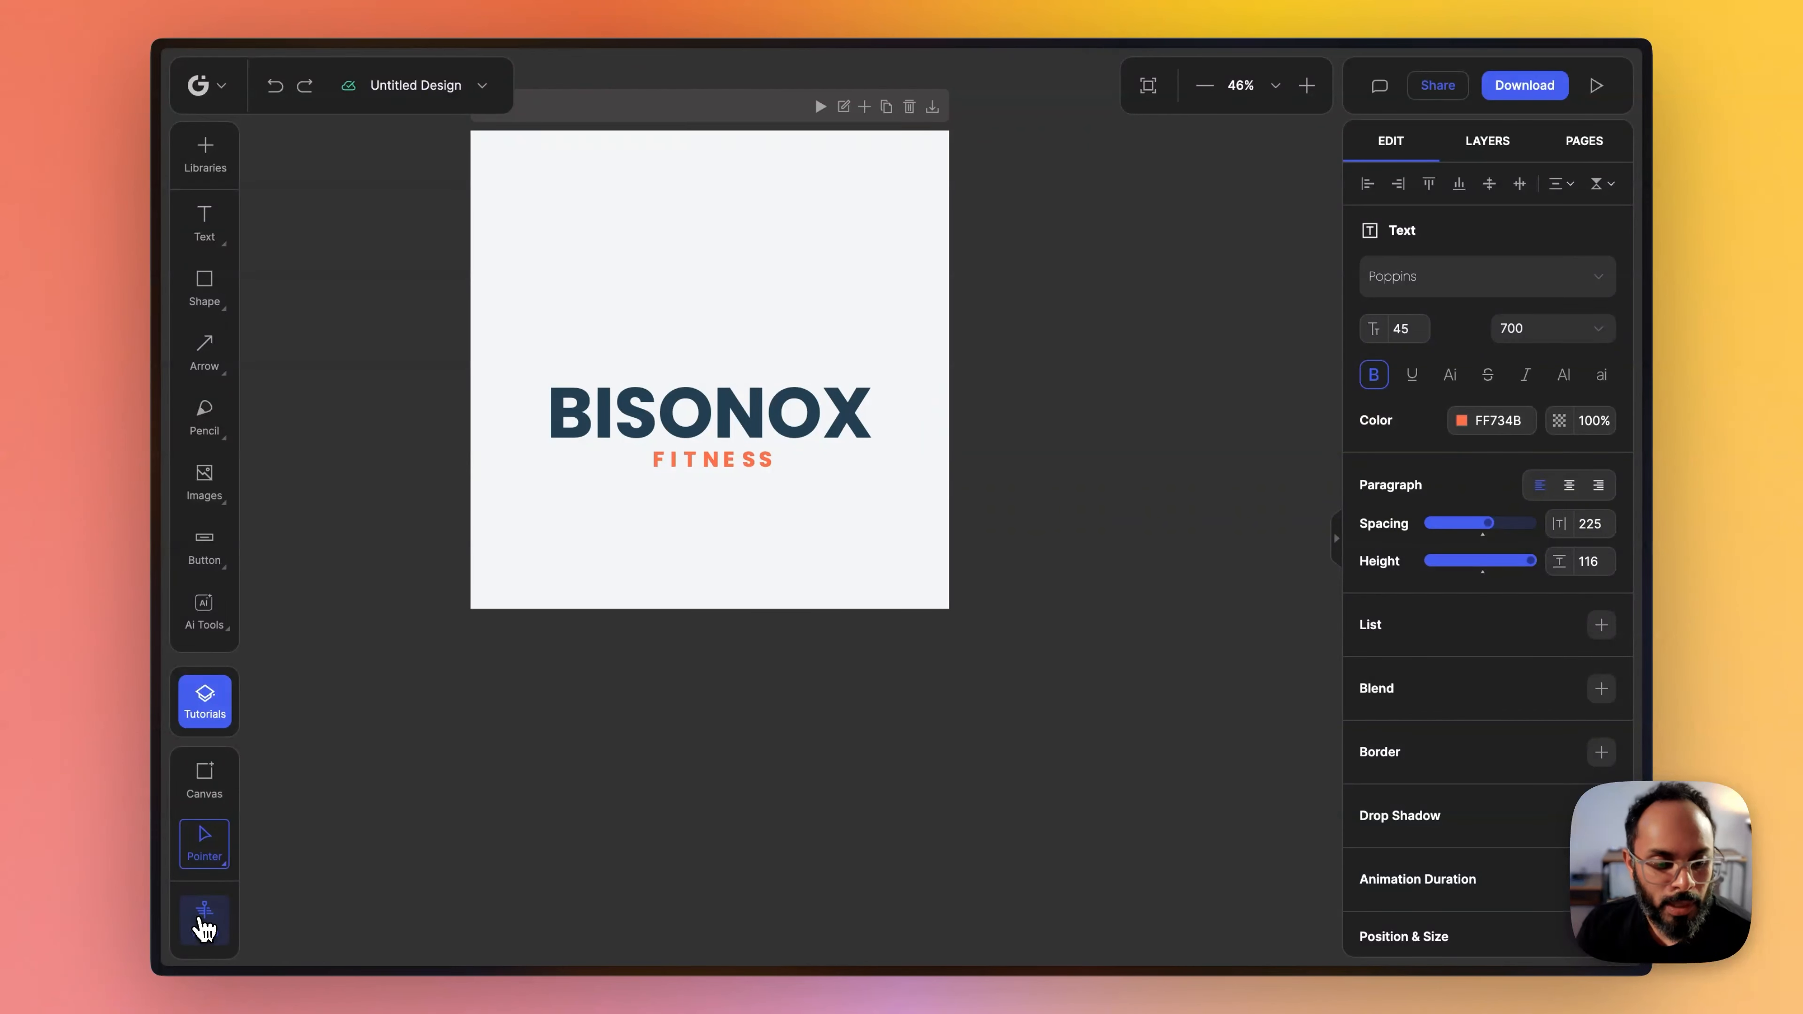
pyautogui.scroll(-2, 709, 491)
pyautogui.scroll(3, 699, 448)
pyautogui.click(589, 295)
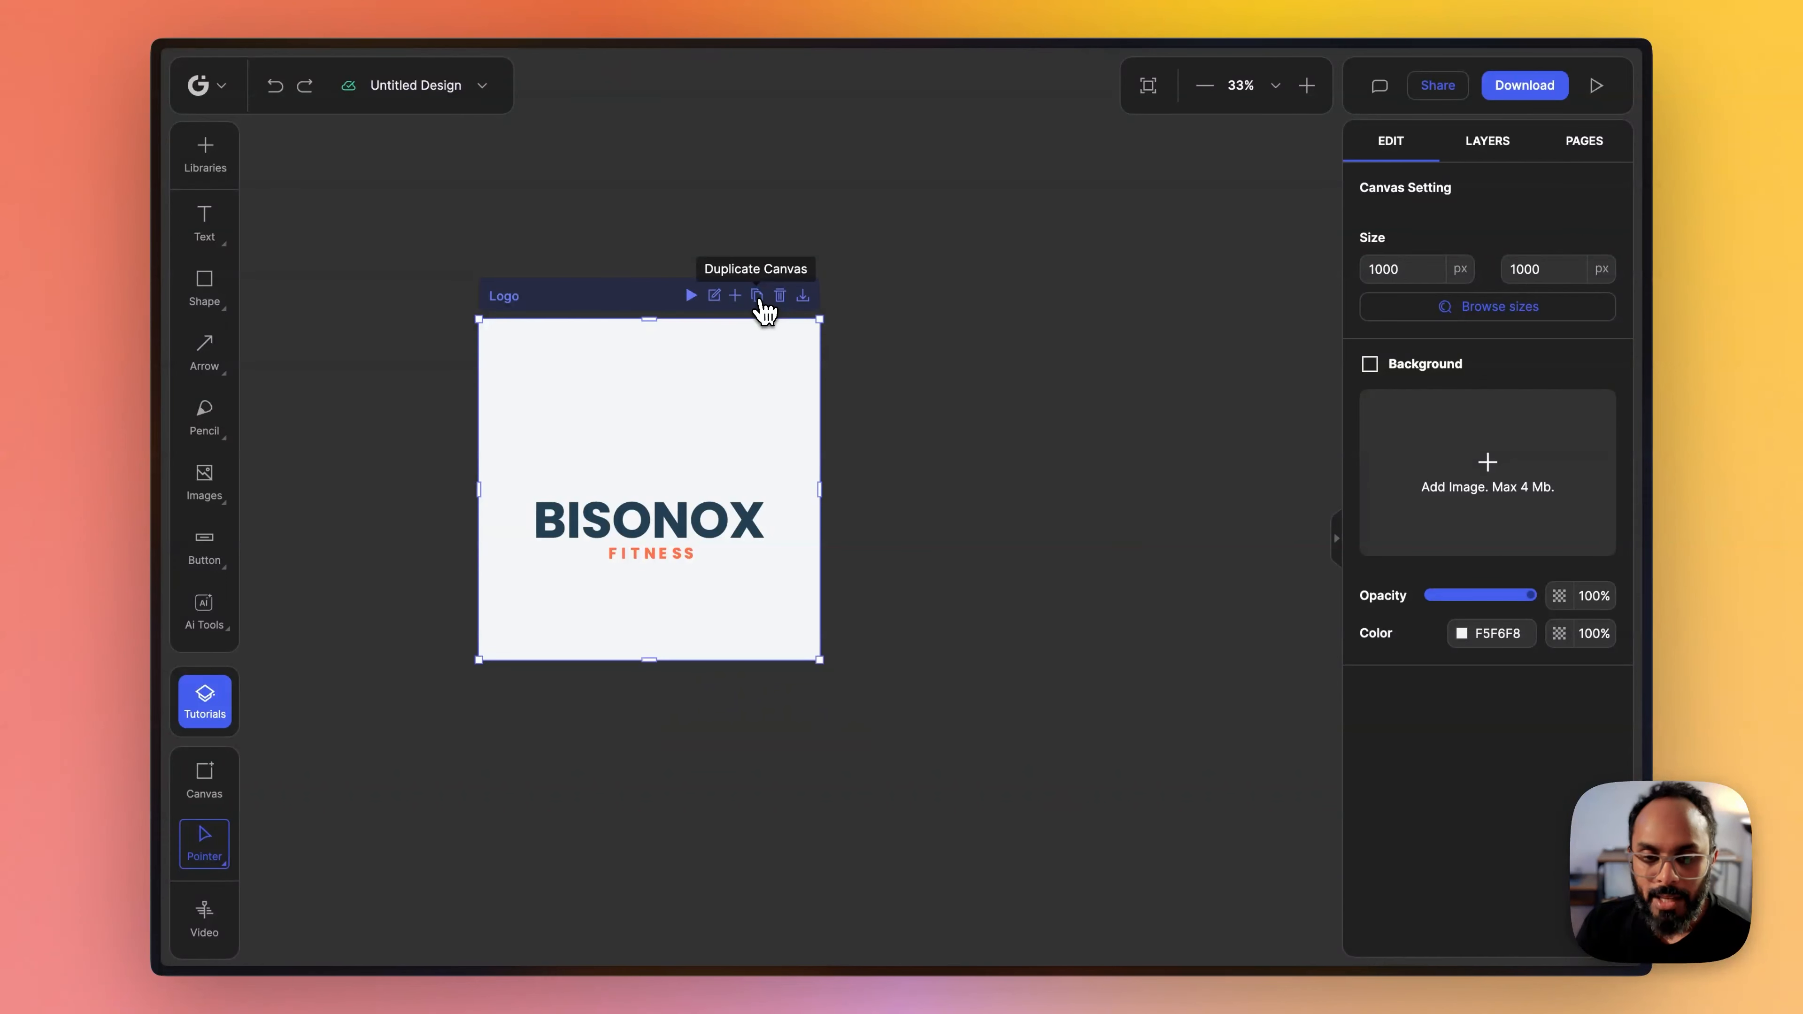
pyautogui.click(757, 298)
pyautogui.moveTo(1002, 249); pyautogui.dragTo(724, 310)
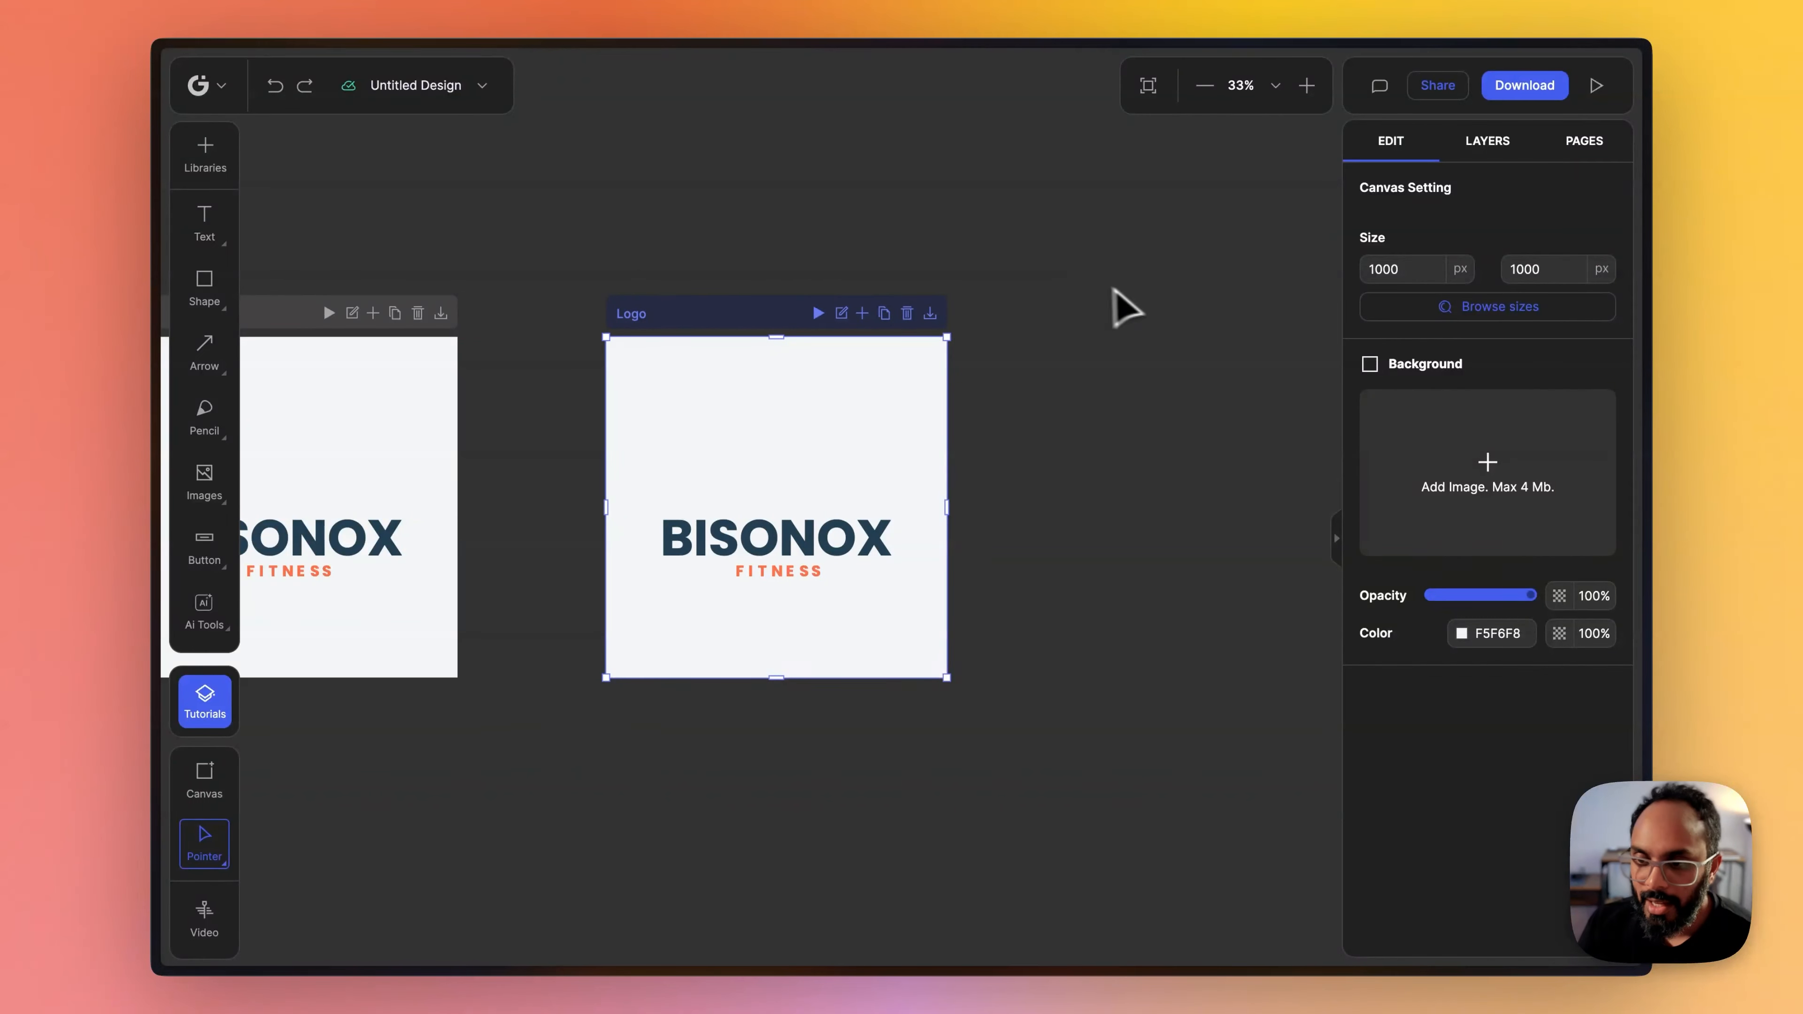
# - Resize the duplicated canvas to the Vertical Video (16:9) preset, 1080×1920, found by searching the sizes for "vertical"
pyautogui.click(1501, 314)
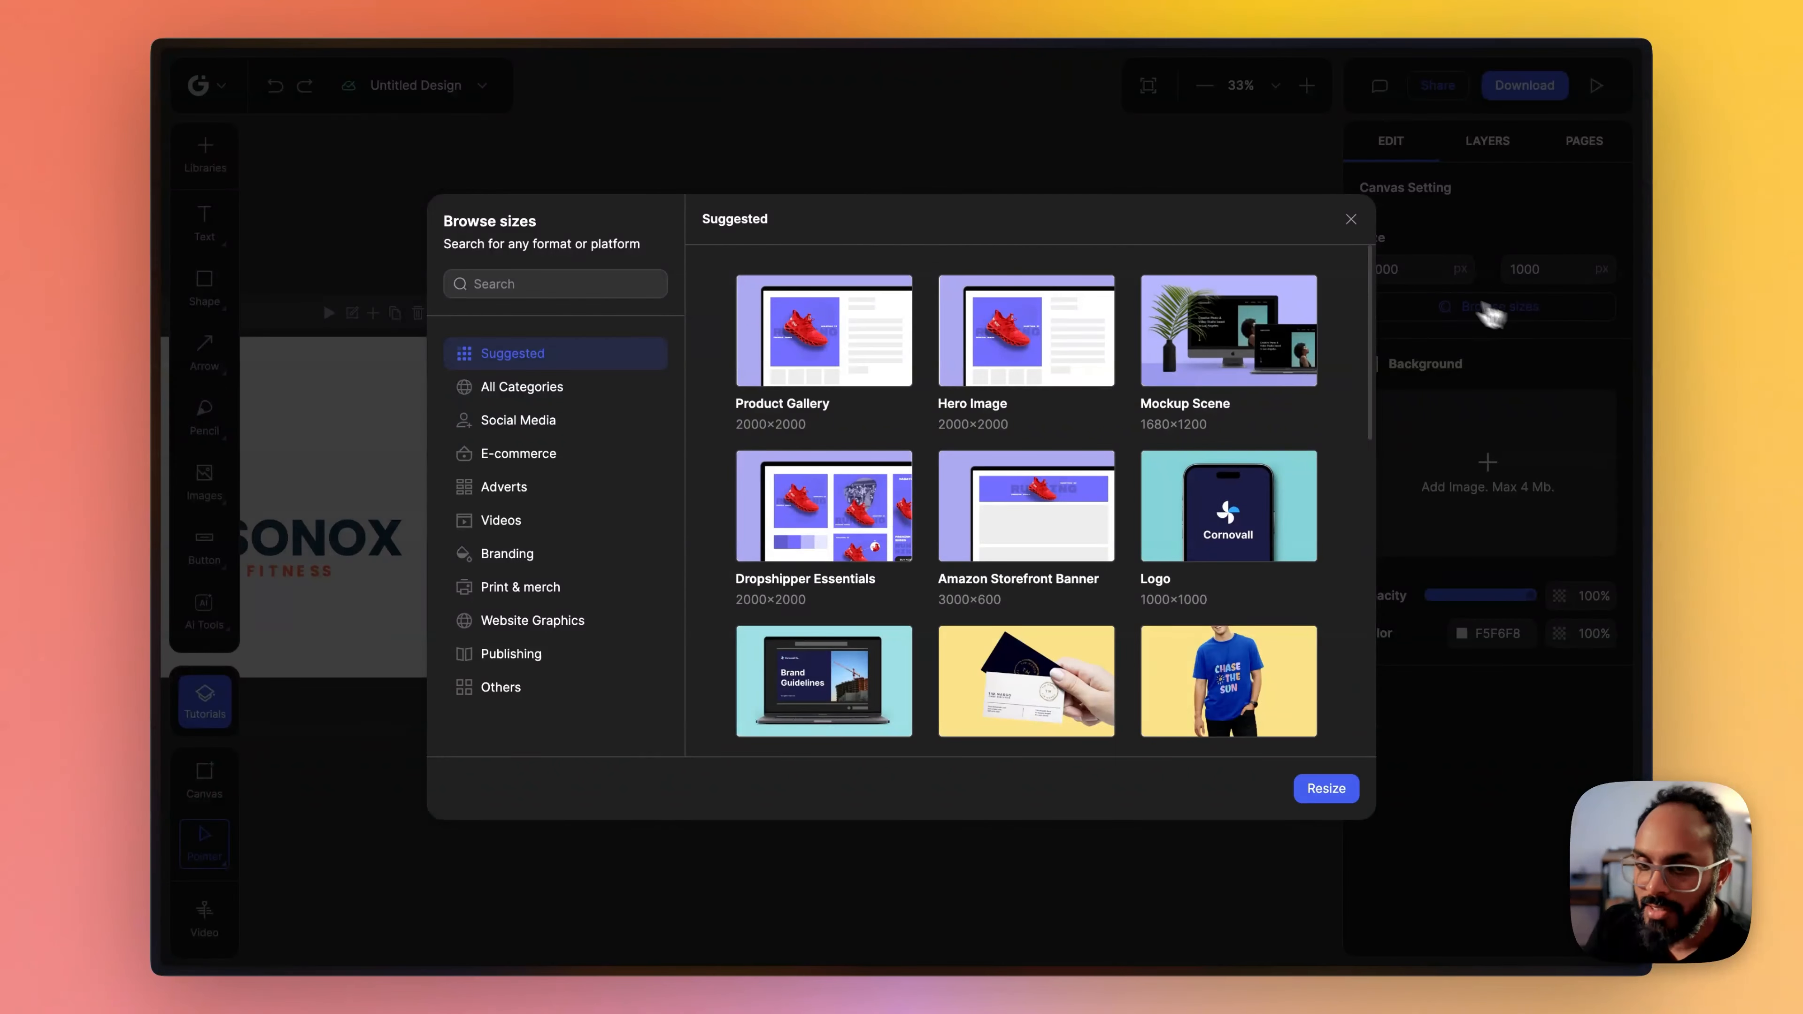
pyautogui.click(545, 287)
pyautogui.write('verti')
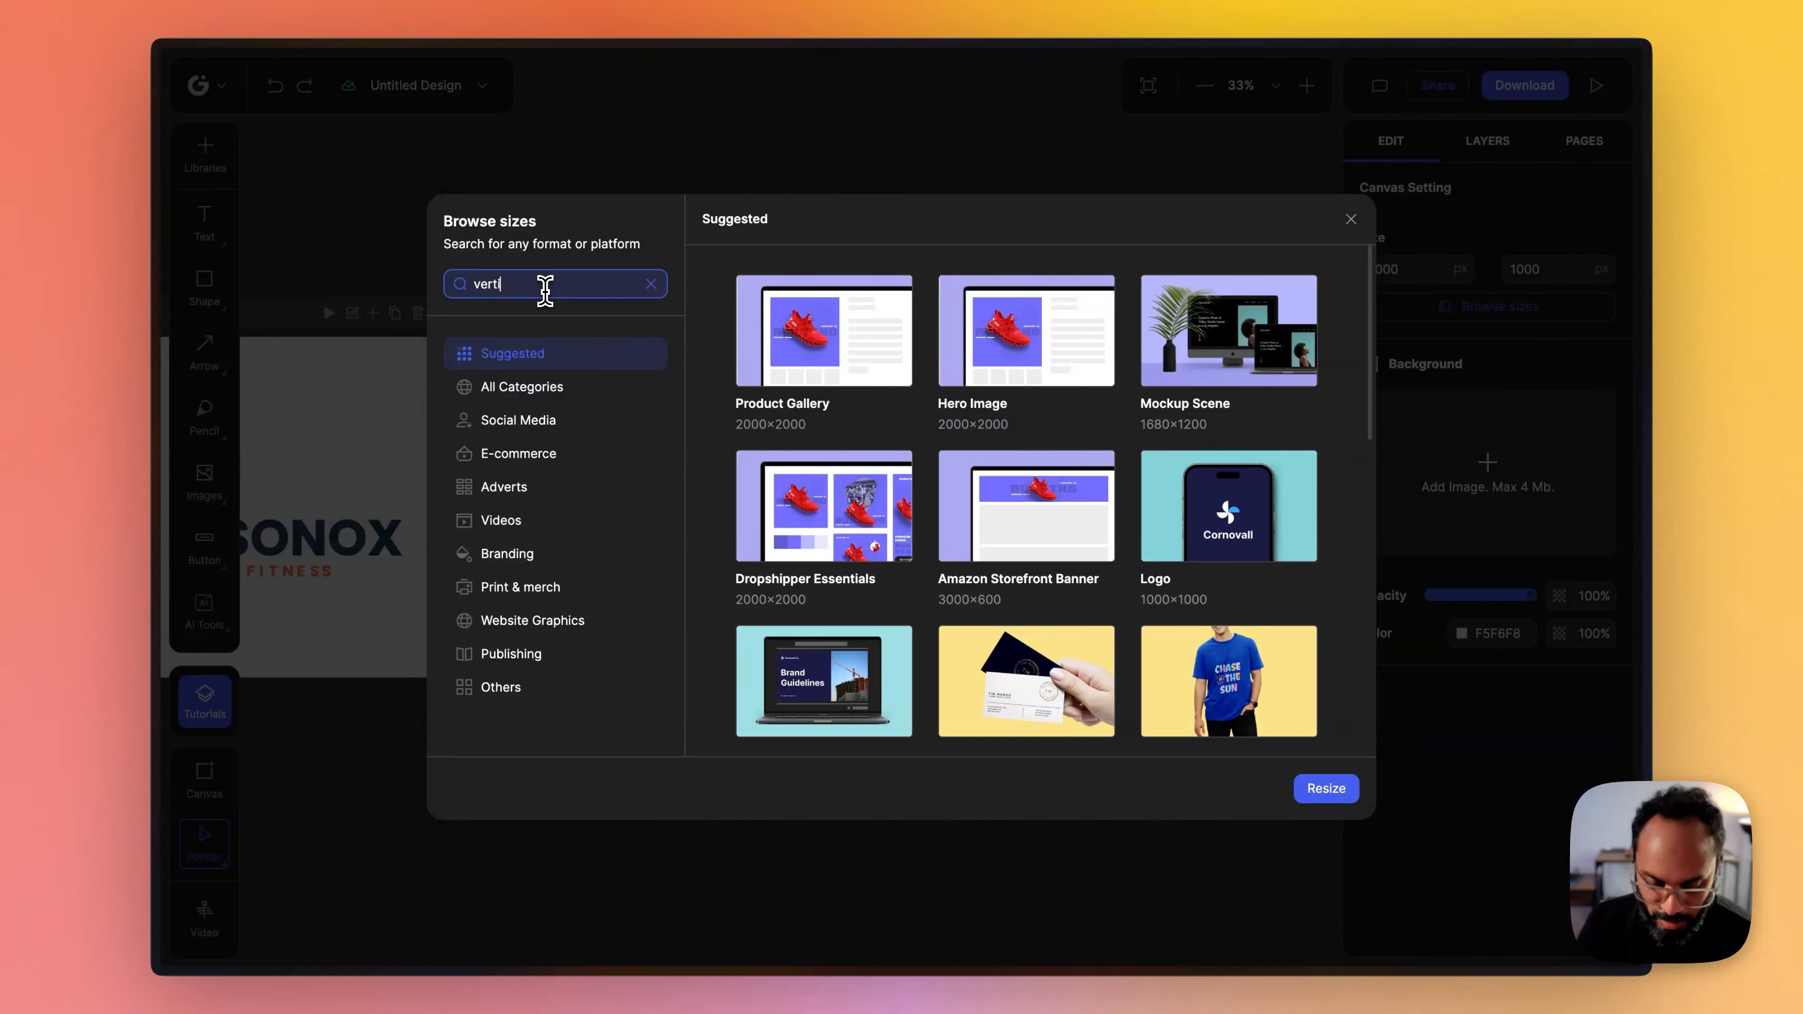
pyautogui.write('cal')
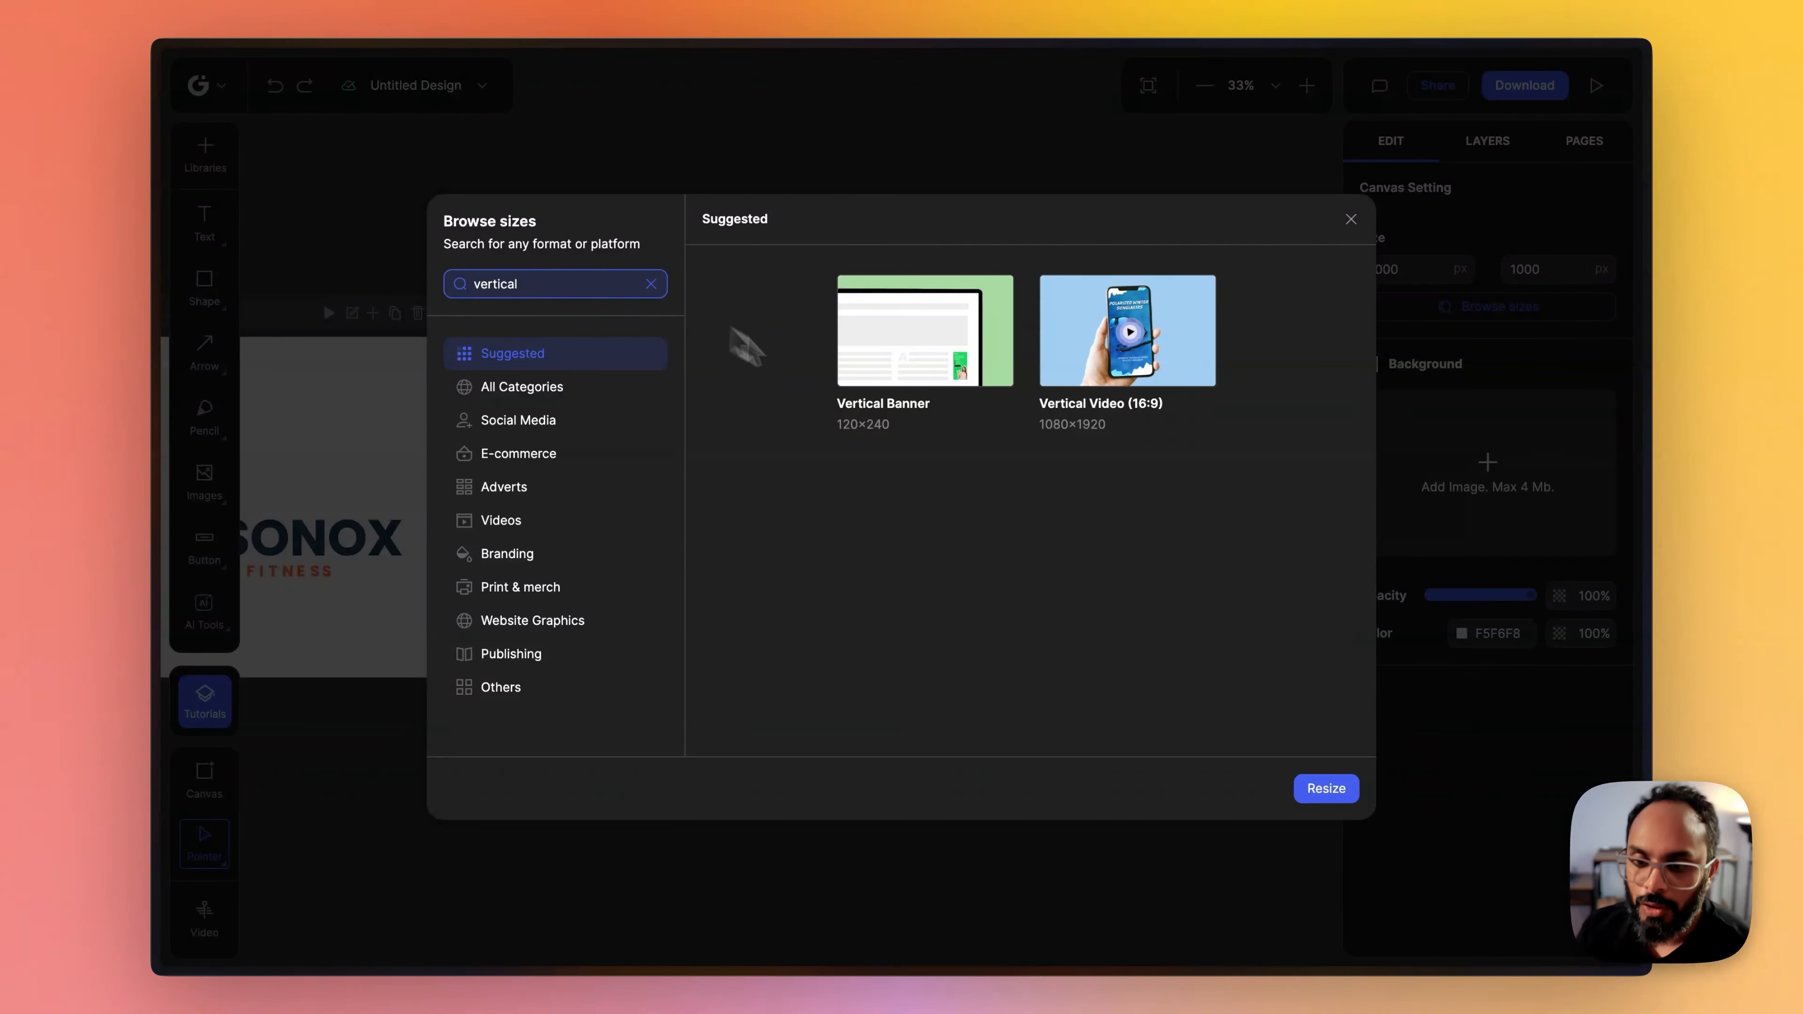
pyautogui.click(1178, 350)
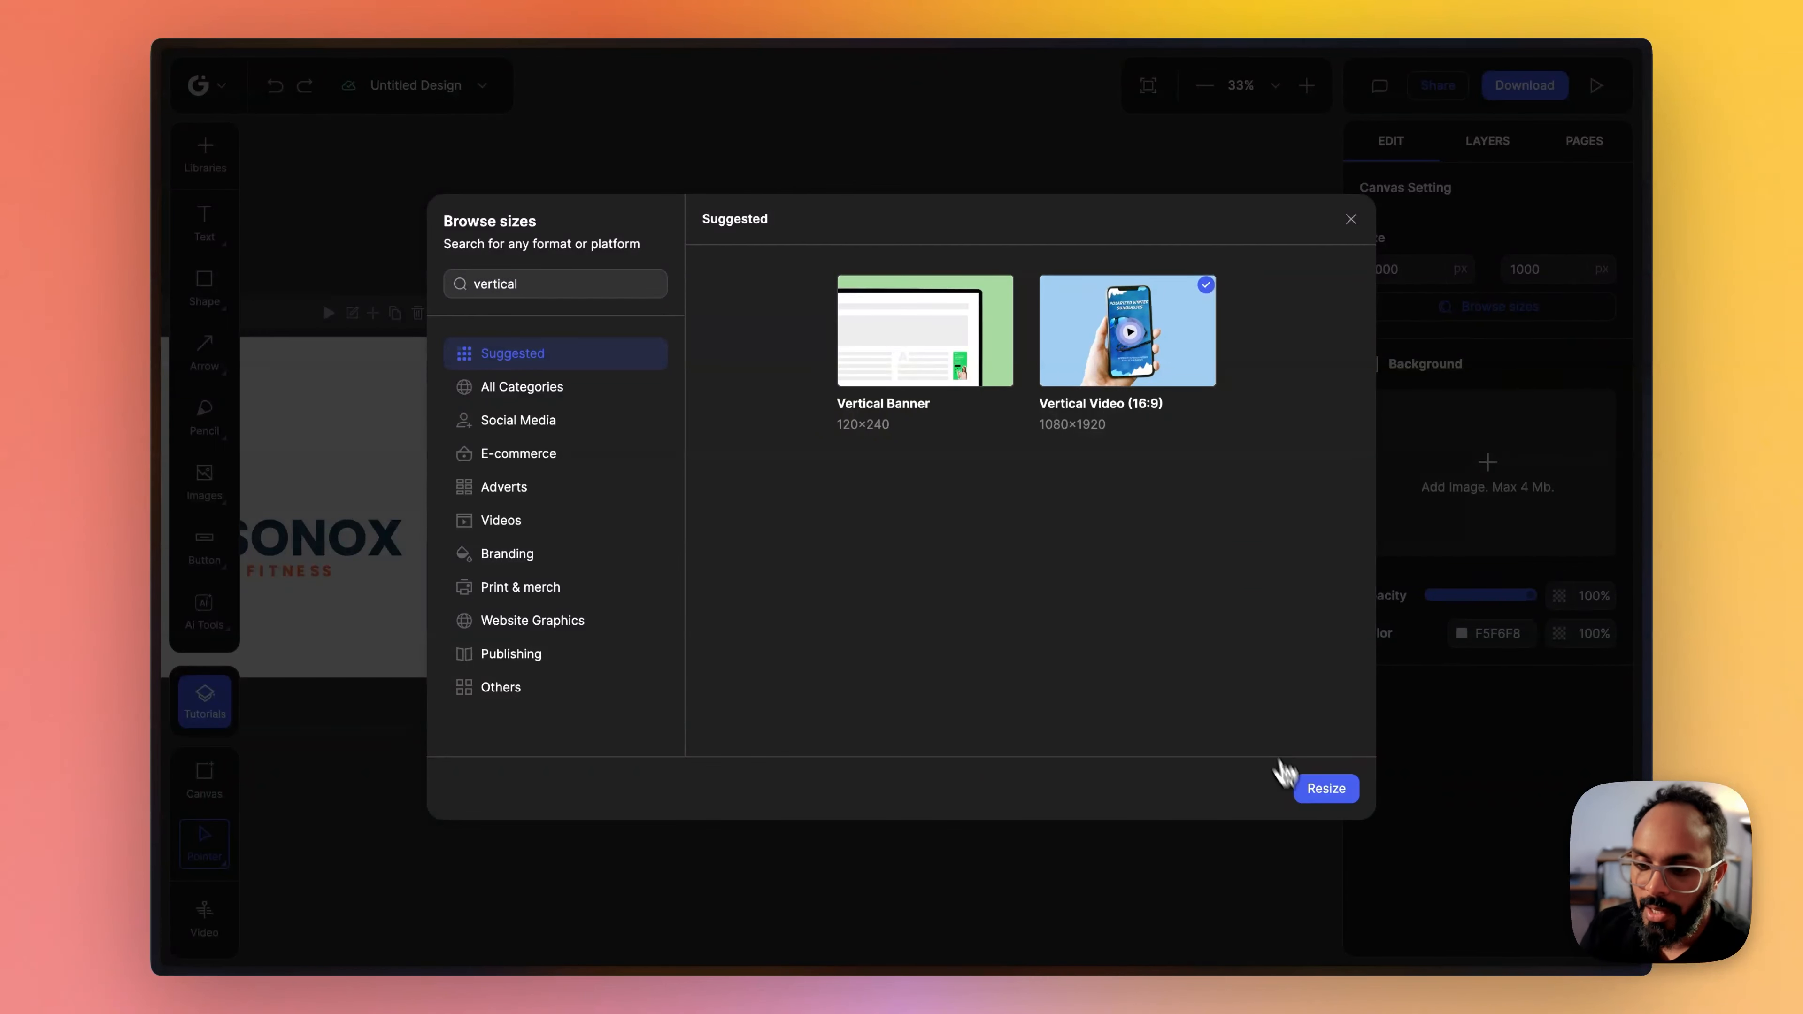
pyautogui.click(1322, 793)
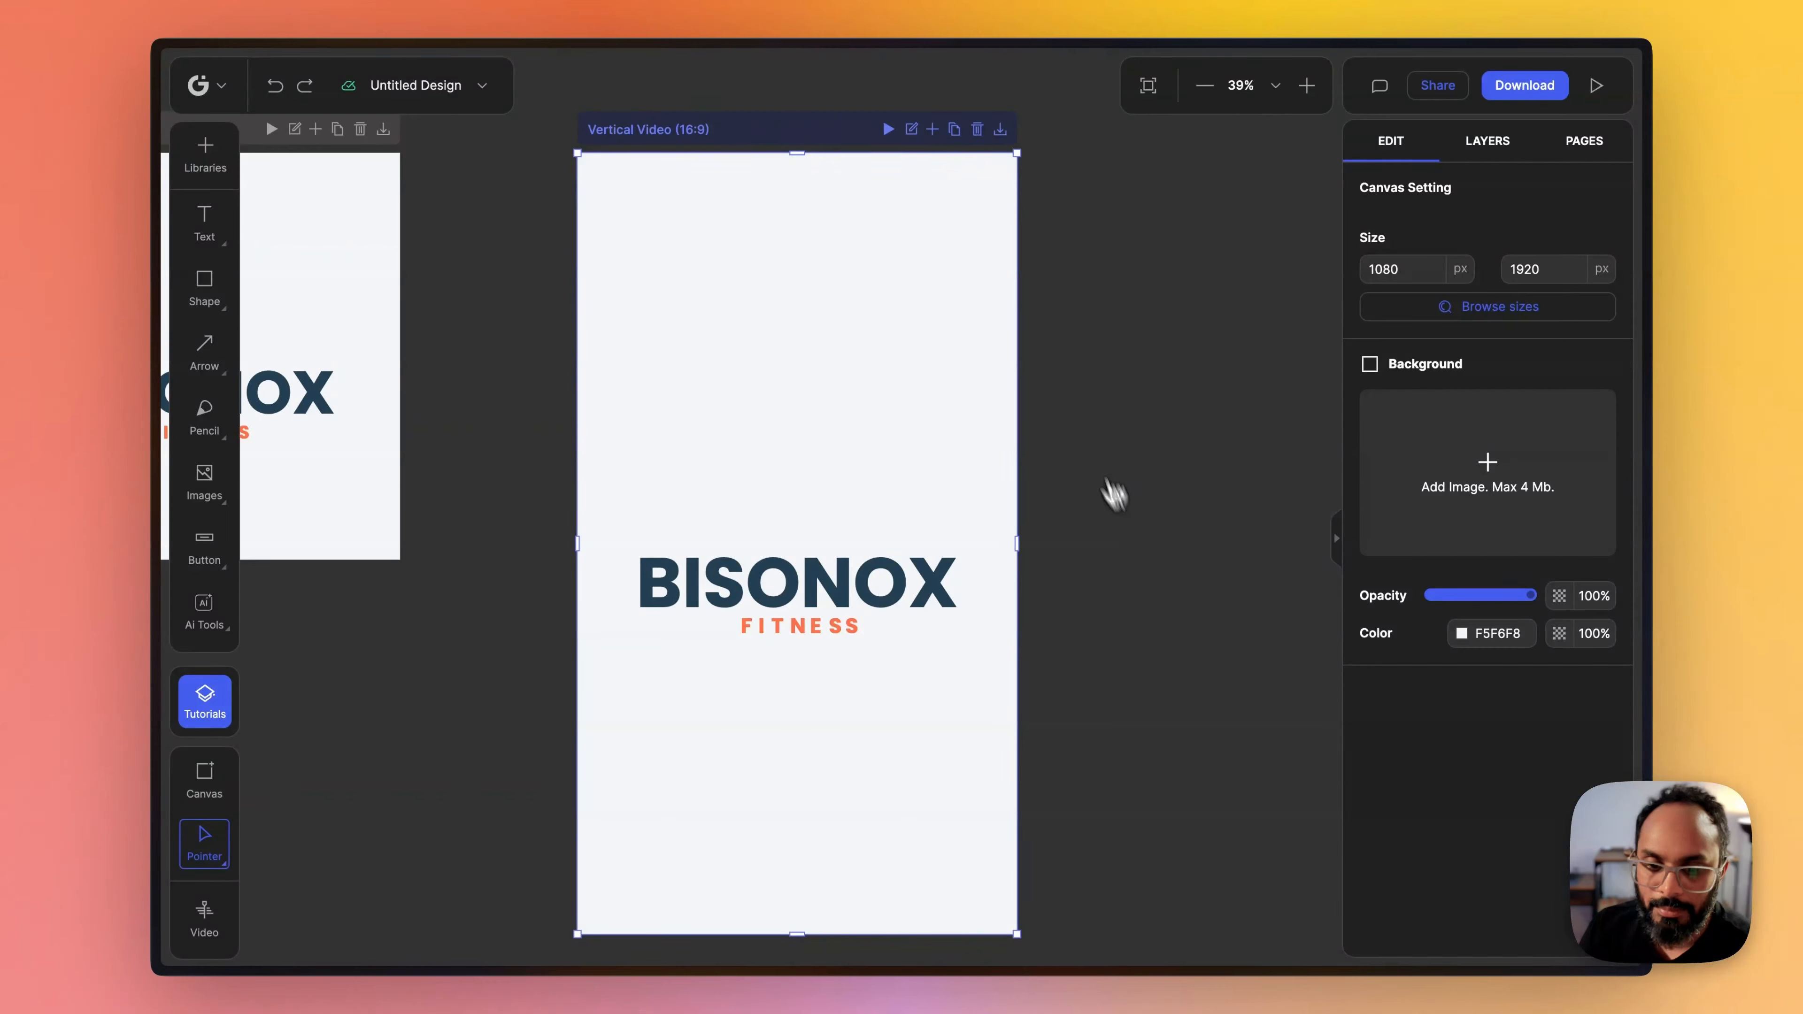
# - Preview the logo animation on the vertical video canvas, and select the original Logo canvas
pyautogui.scroll(-5, 1107, 383)
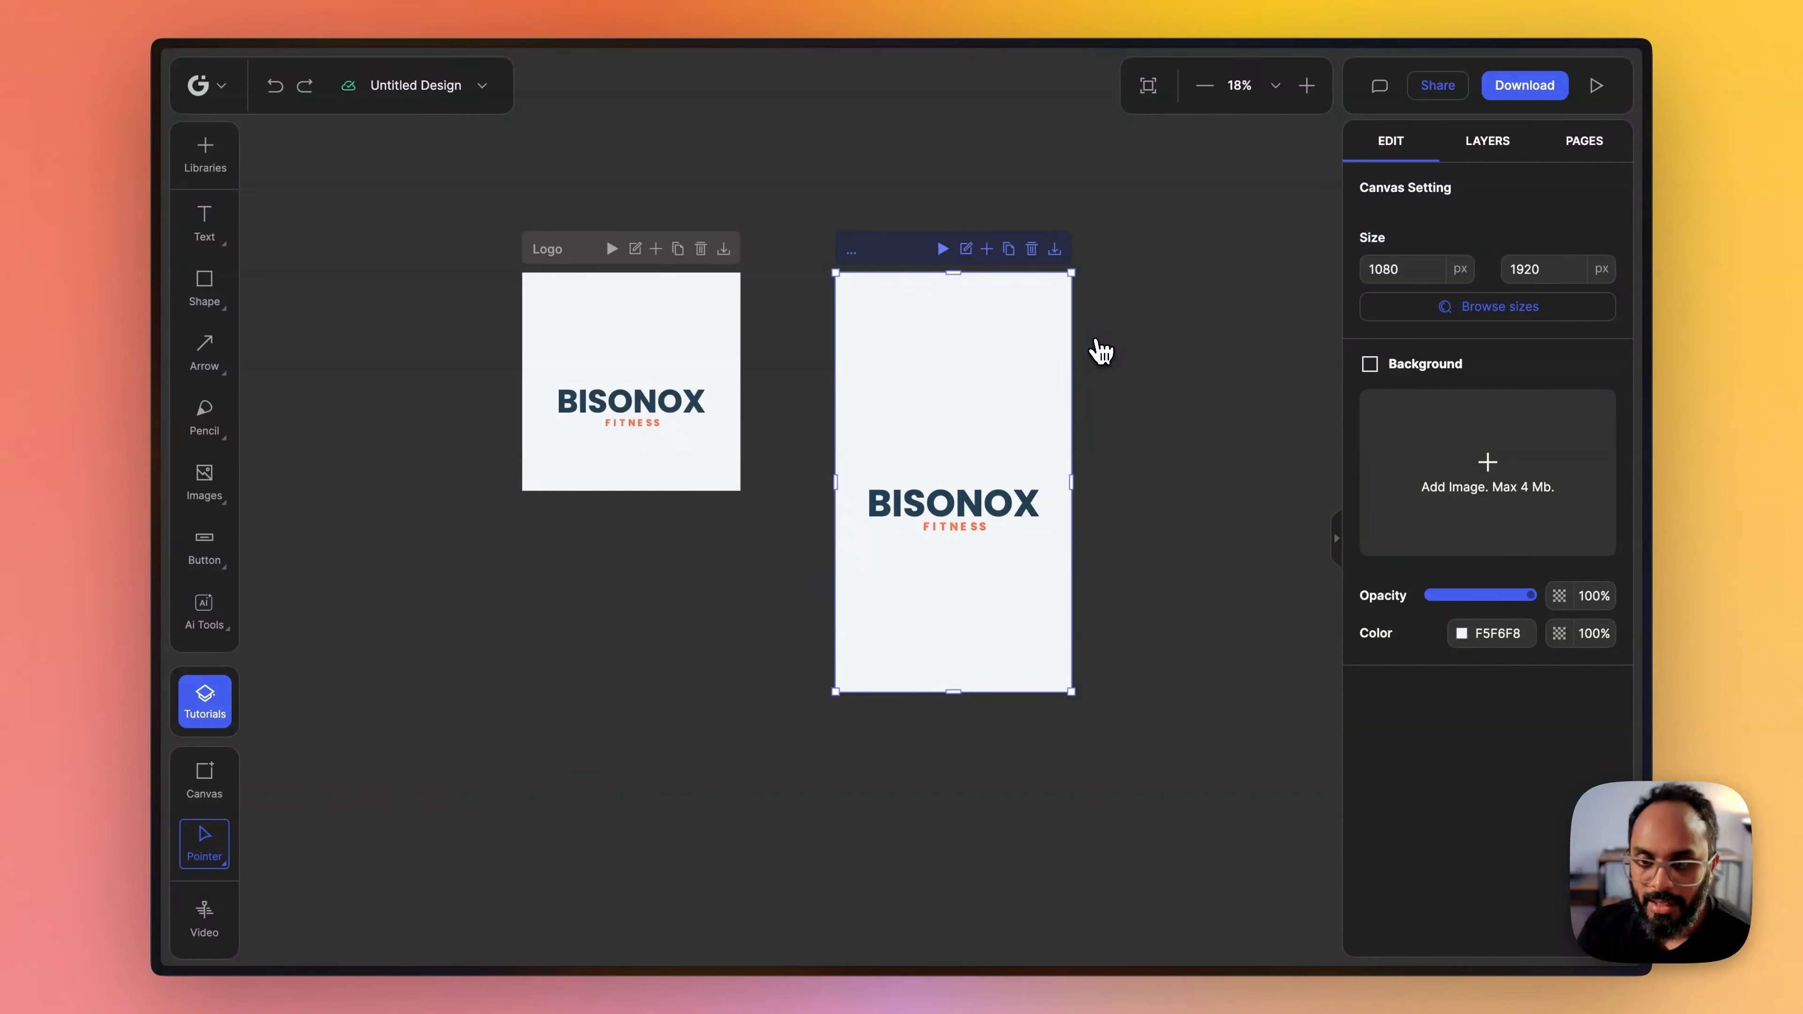
pyautogui.click(944, 251)
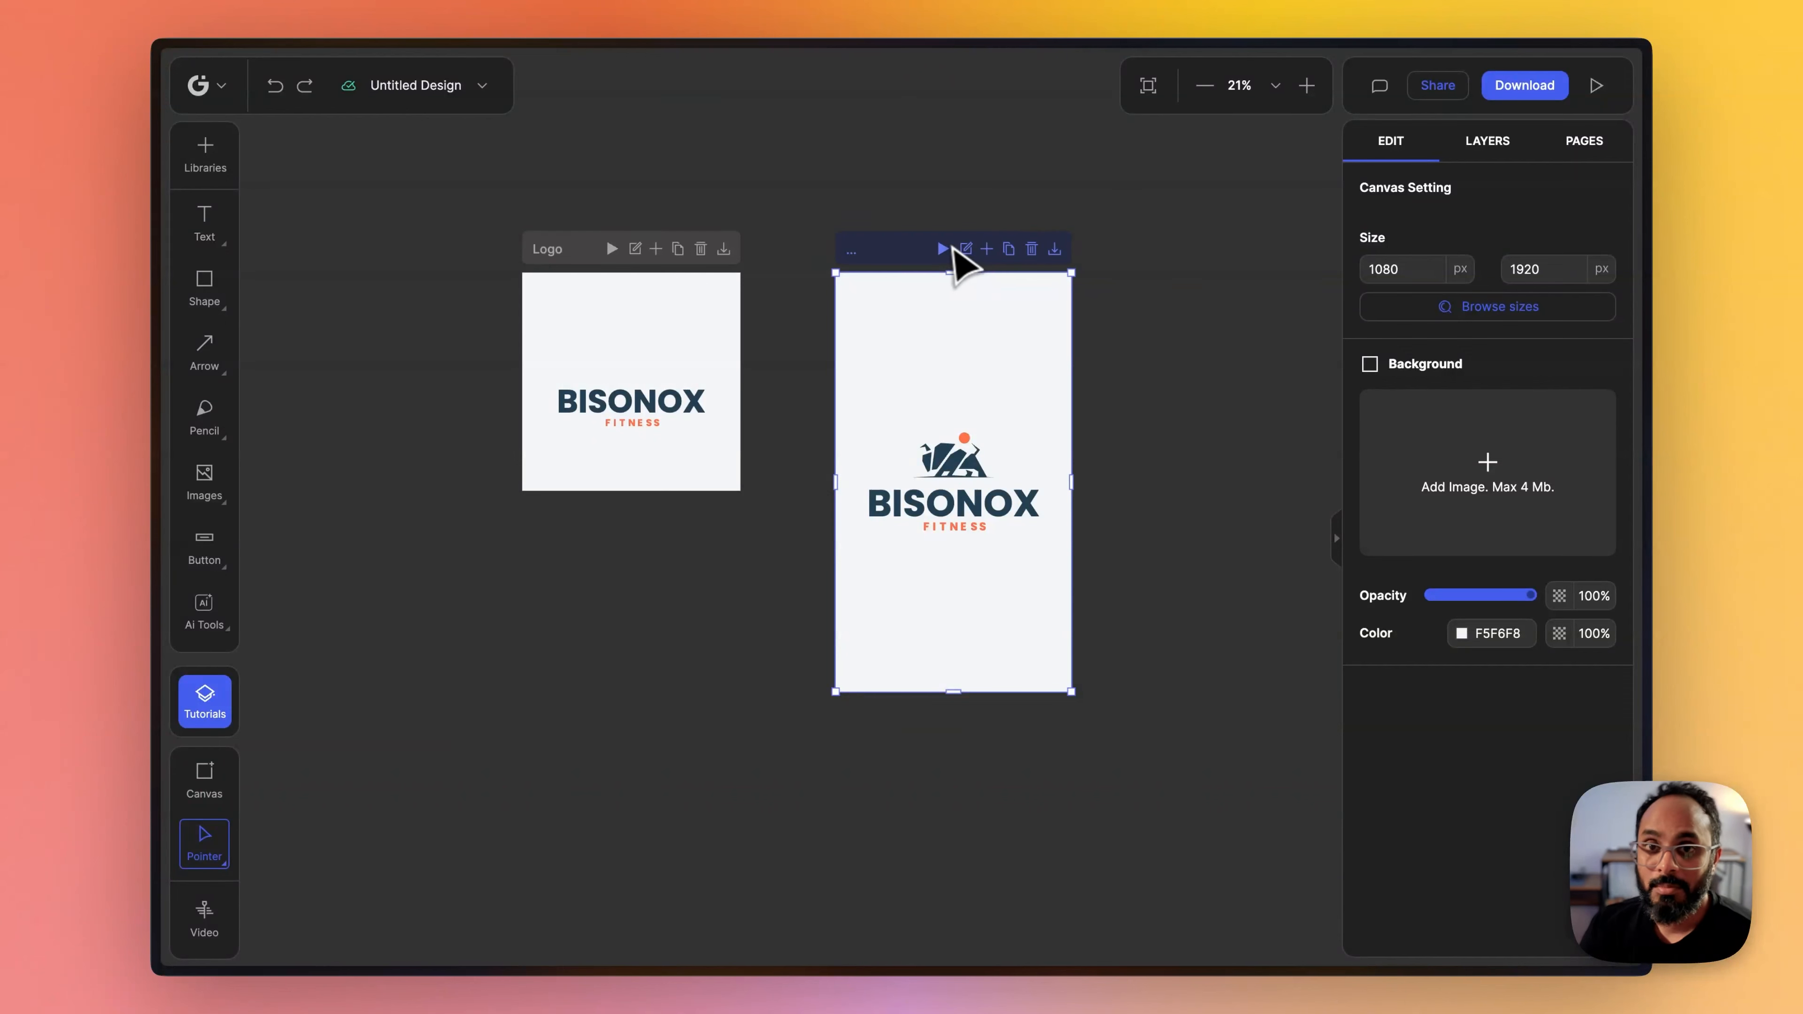
pyautogui.click(754, 214)
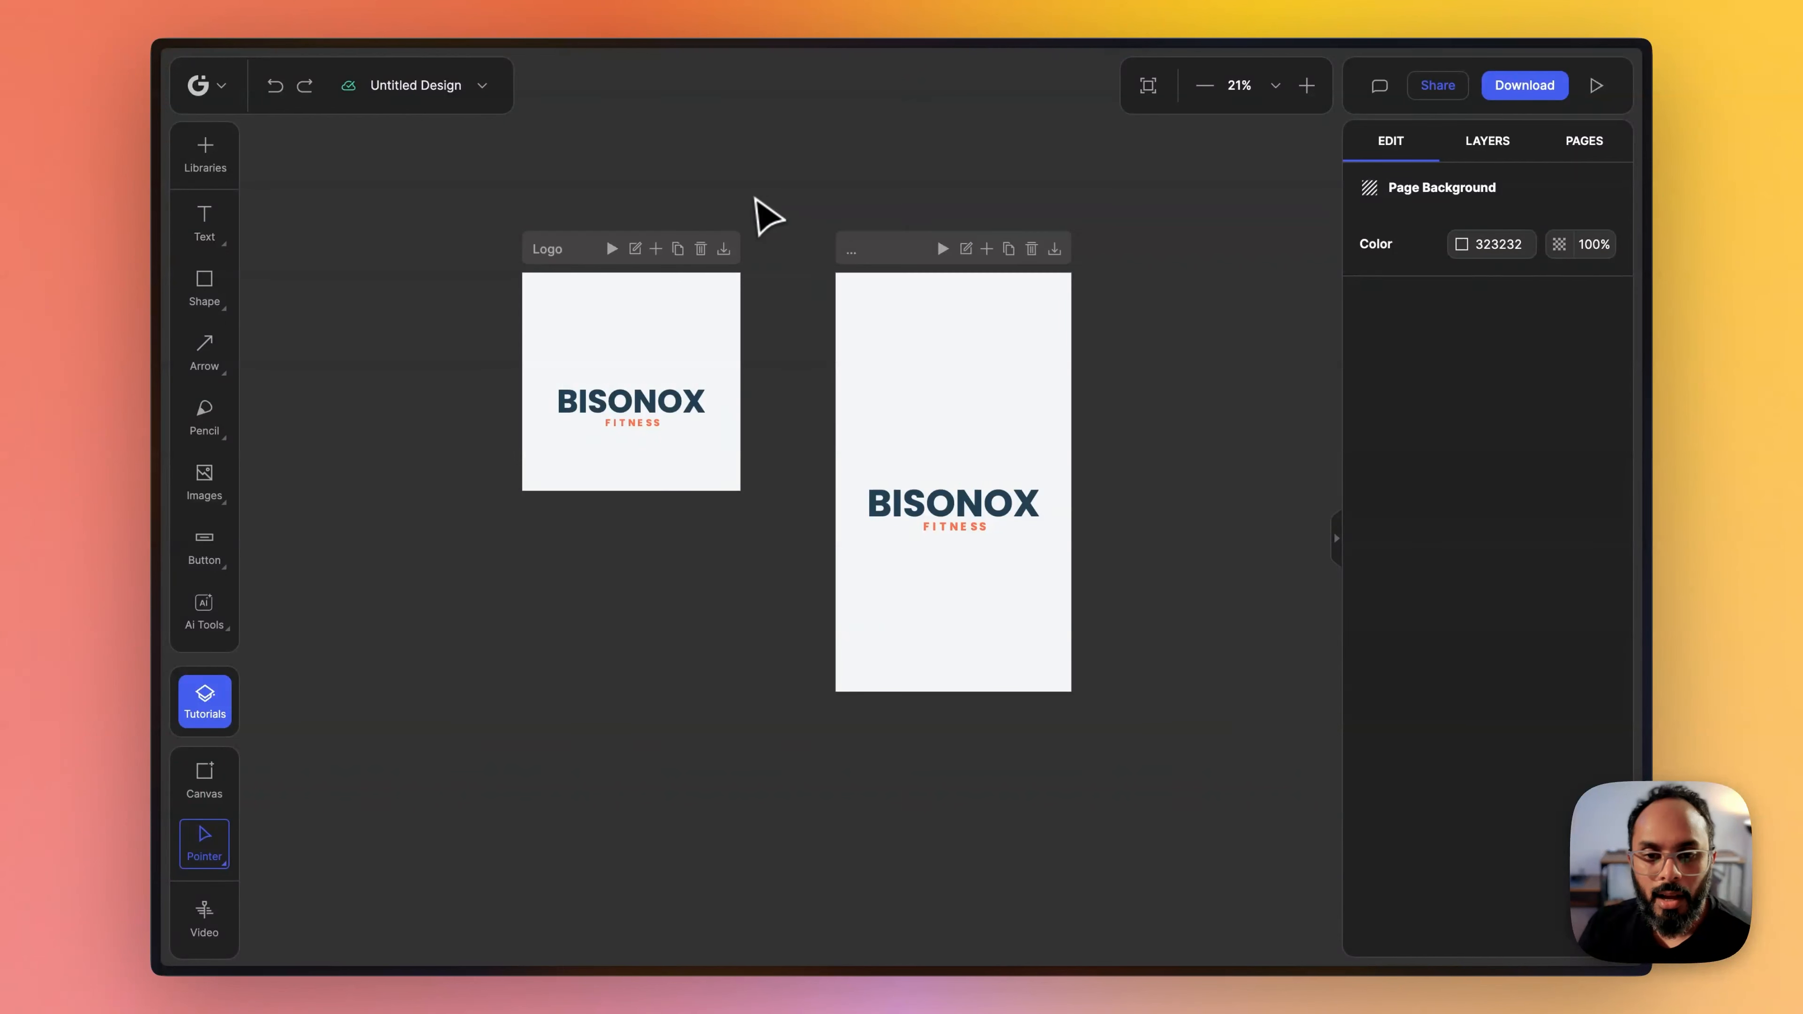
pyautogui.click(544, 236)
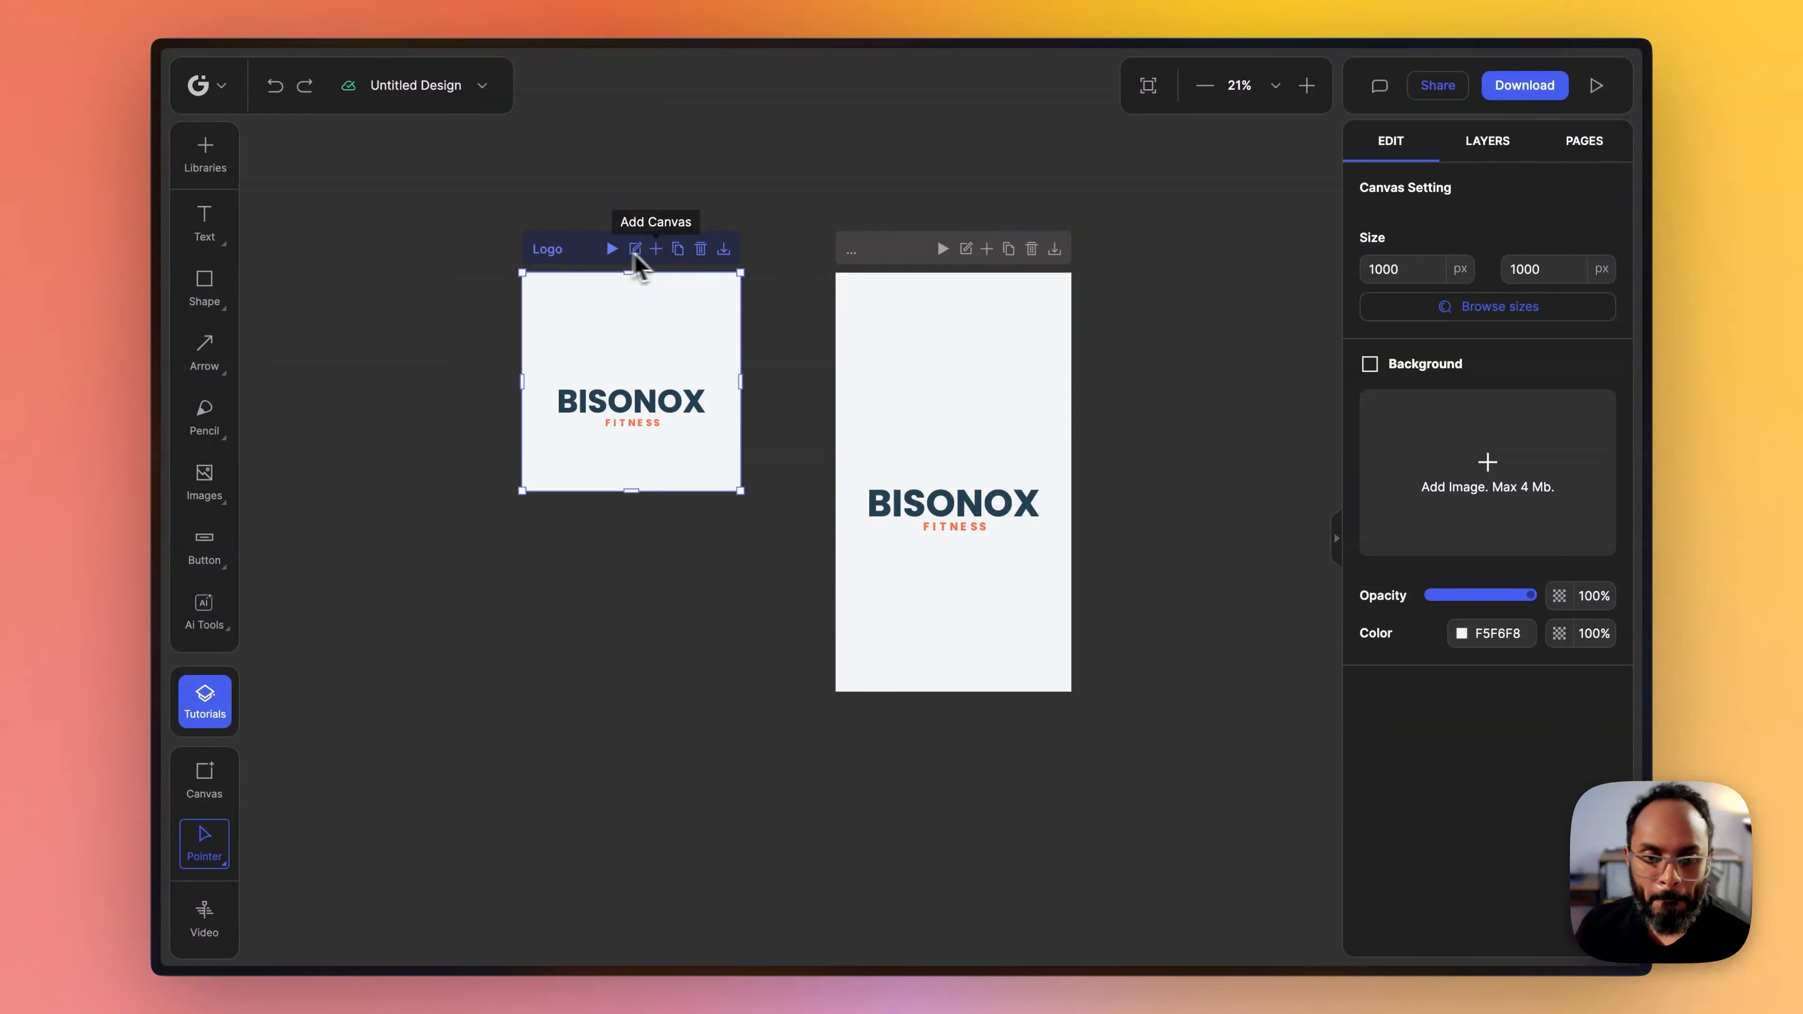
# - Duplicate the original Logo canvas and space the copy slightly apart from the vertical video canvas
pyautogui.click(679, 250)
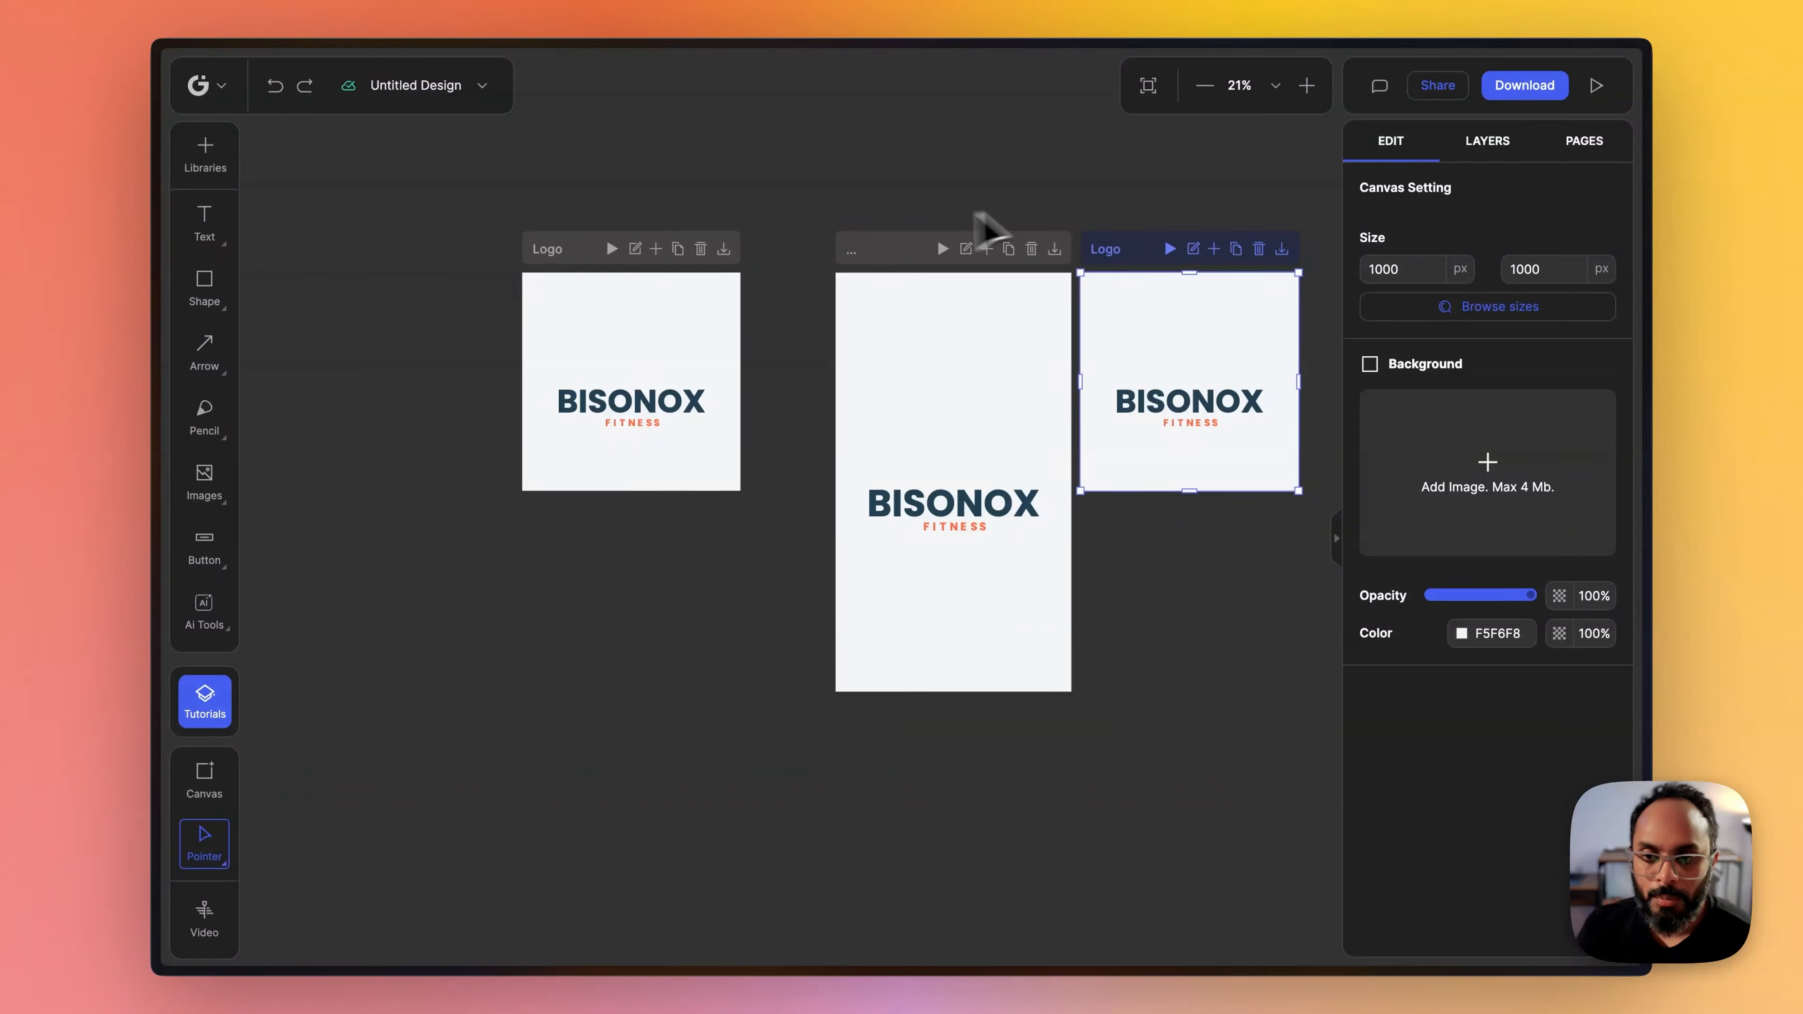
pyautogui.press('space')
pyautogui.moveTo(1110, 207); pyautogui.dragTo(843, 233)
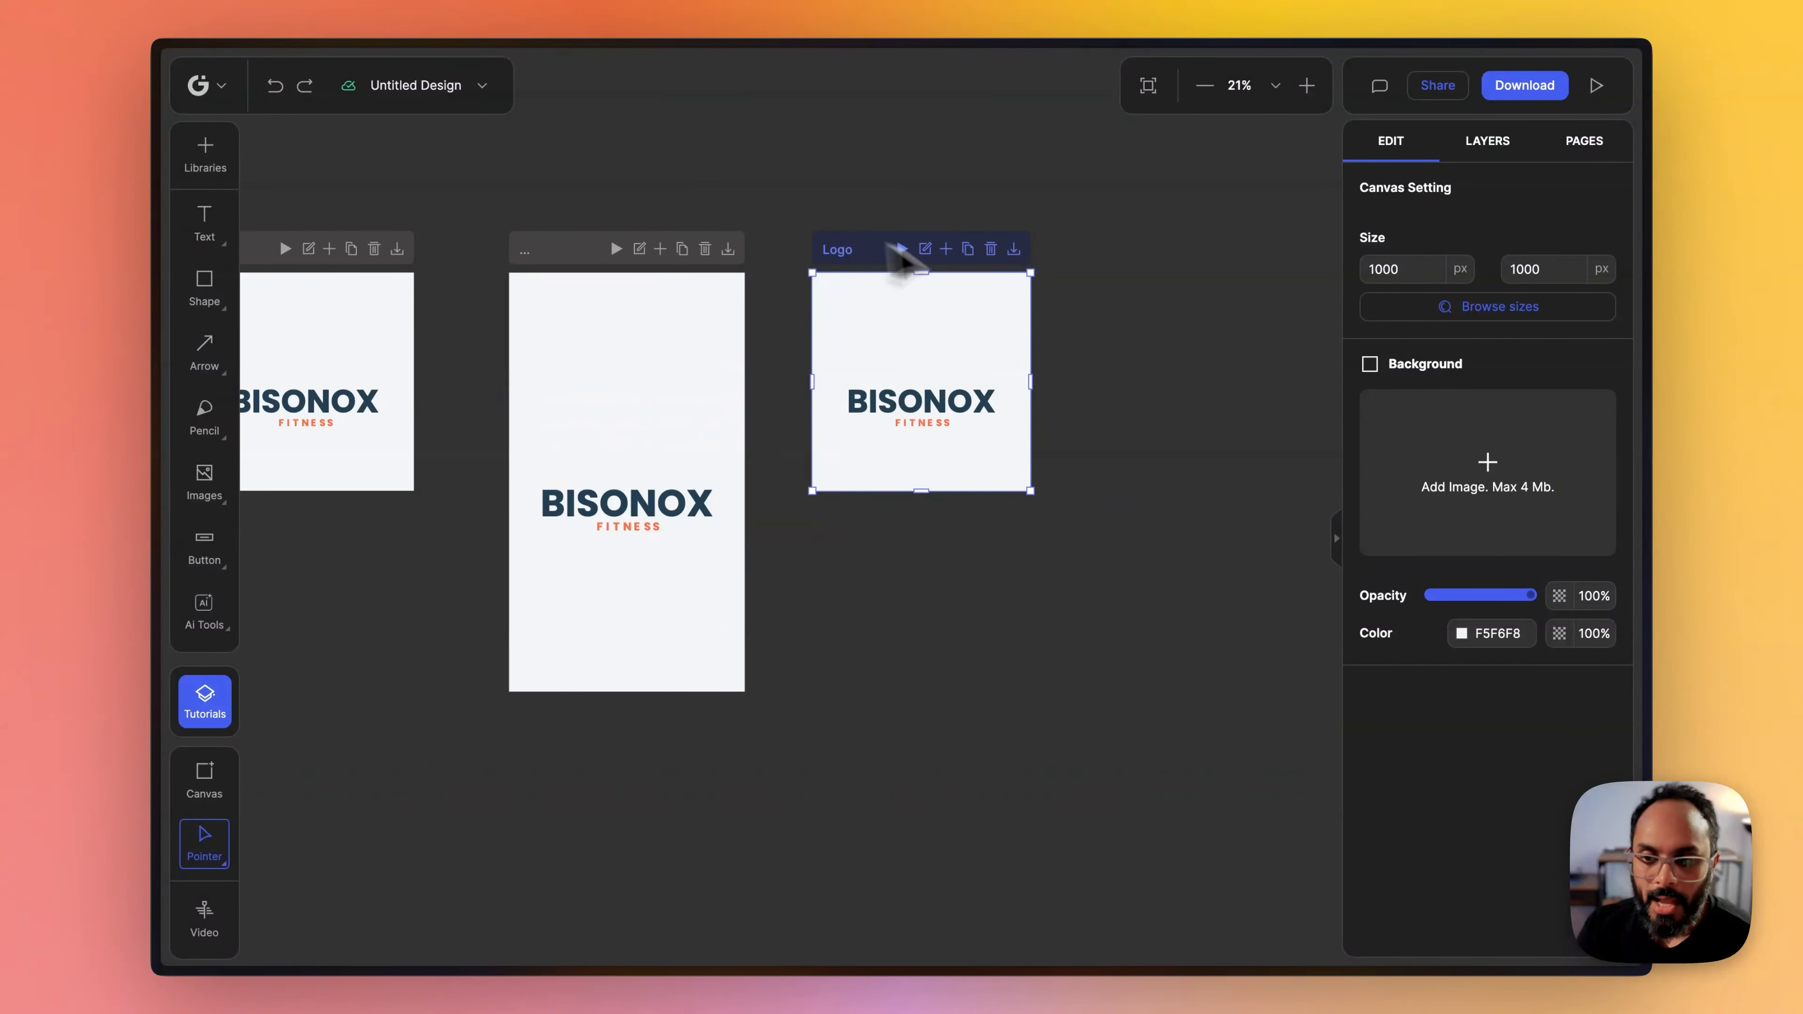
# - Resize the duplicated Logo canvas to the HD Videos preset, 1920×1080, found by searching the sizes for "hd"
pyautogui.click(1475, 316)
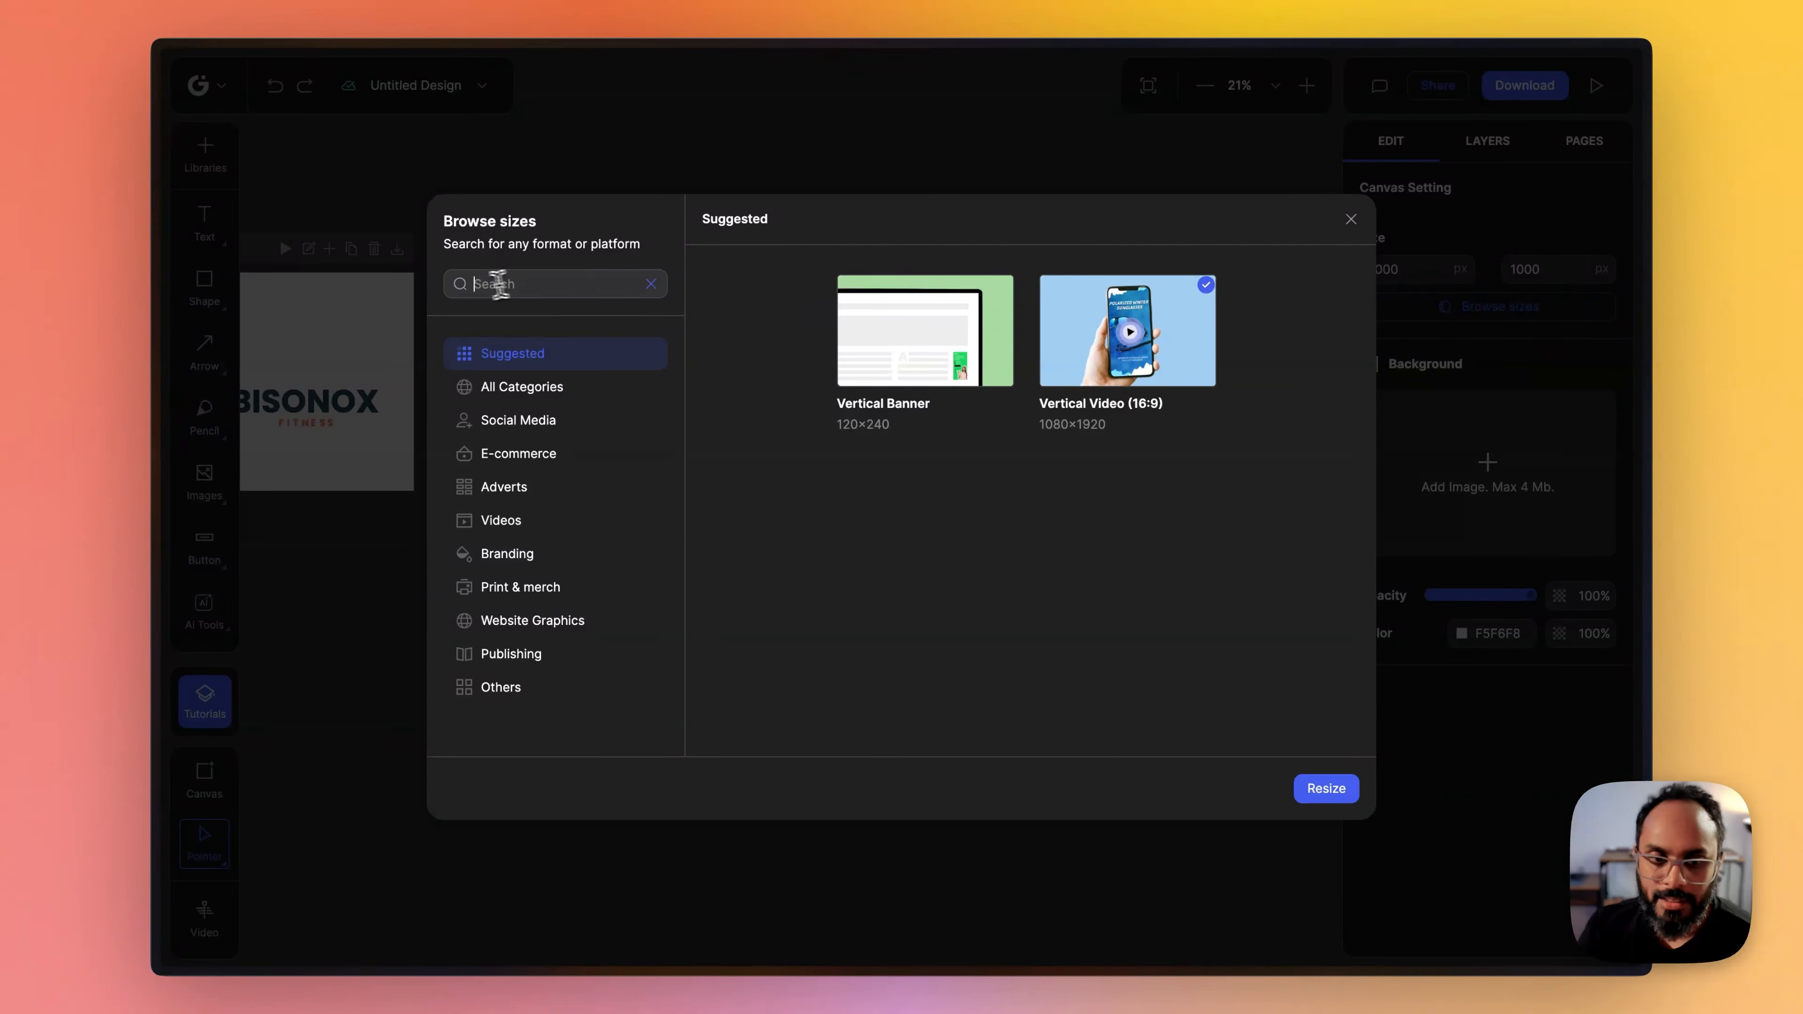
pyautogui.click(473, 285)
pyautogui.write('hd')
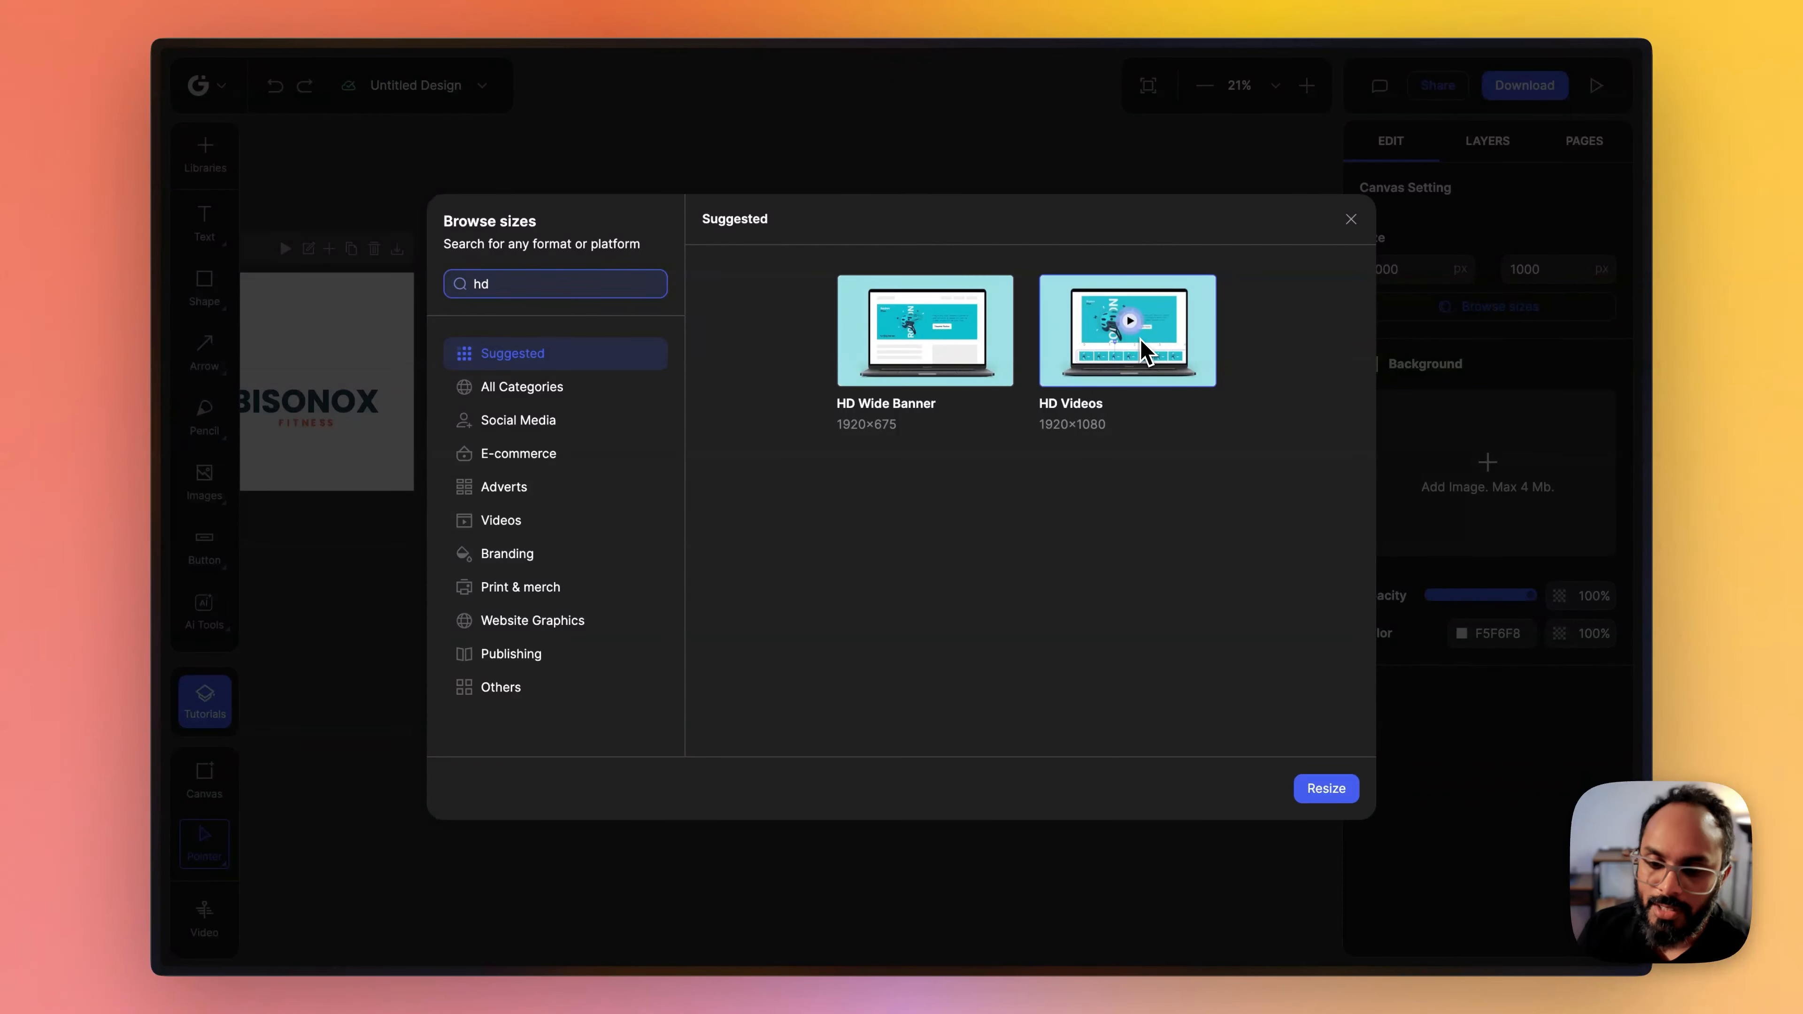
pyautogui.click(1149, 349)
pyautogui.click(1325, 790)
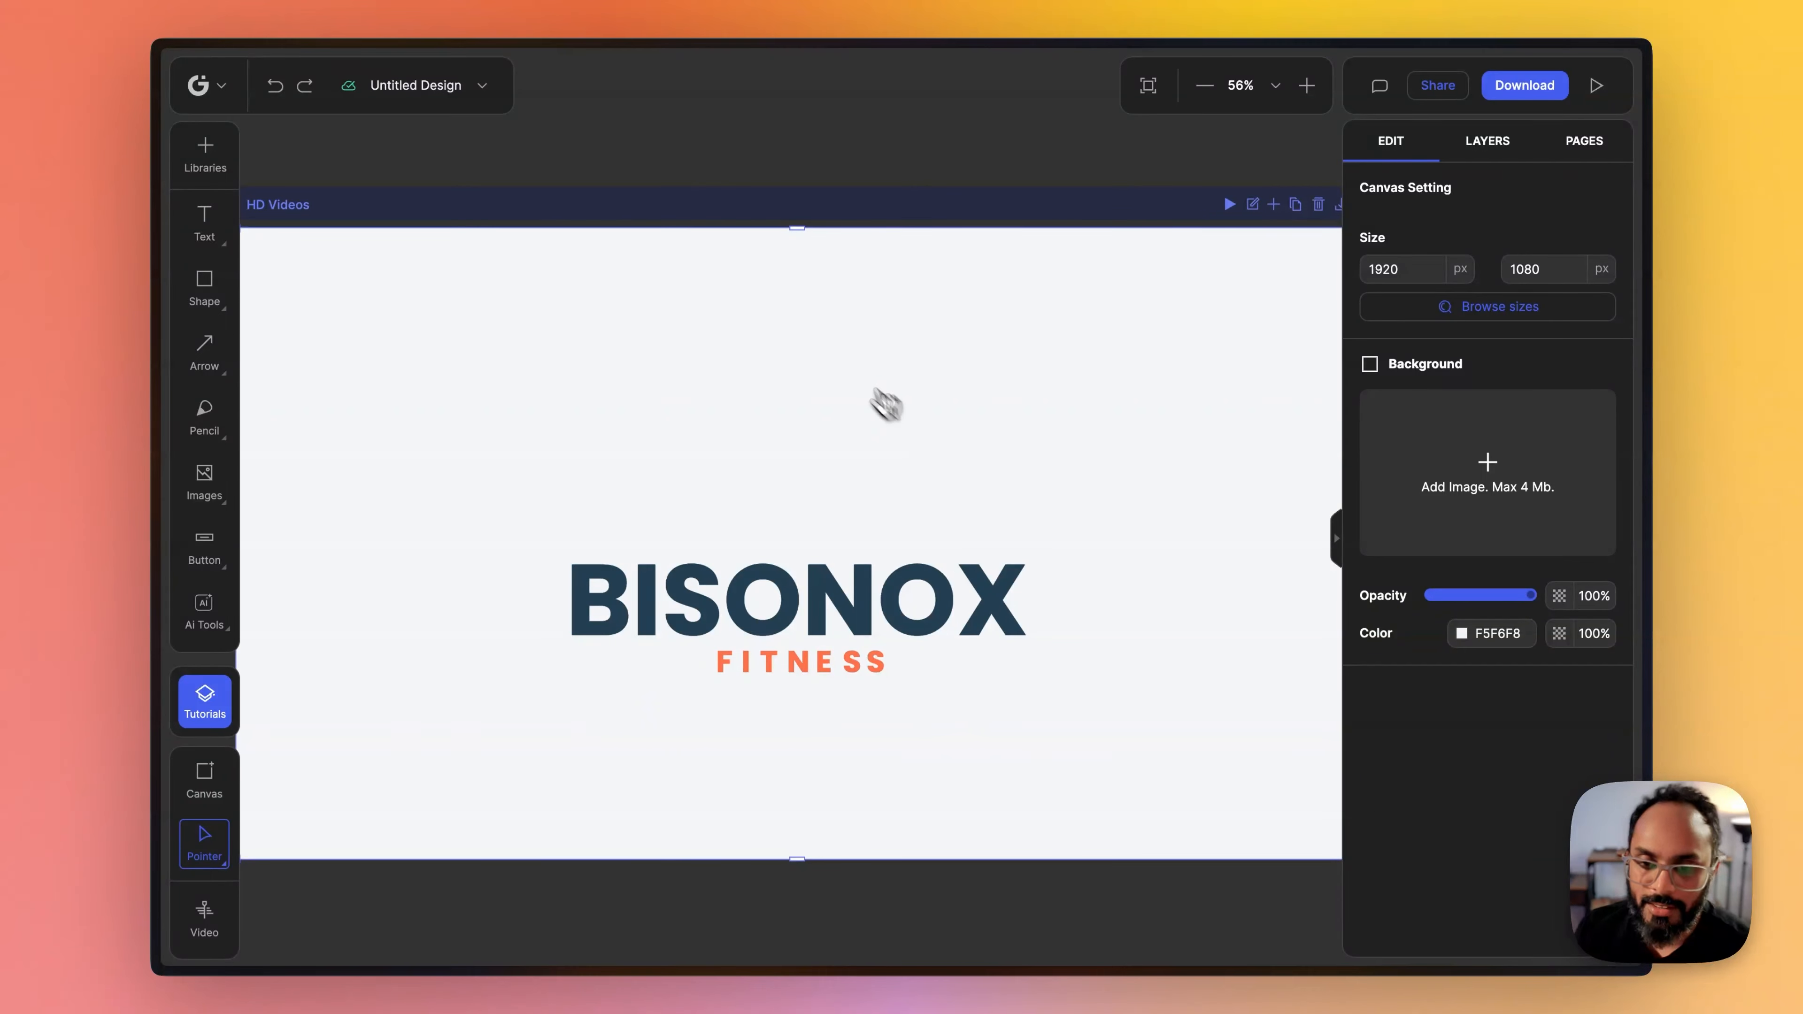
# - Preview the logo animation on the HD Videos canvas and view it alongside the Logo and Vertical Video canvases
pyautogui.click(1168, 219)
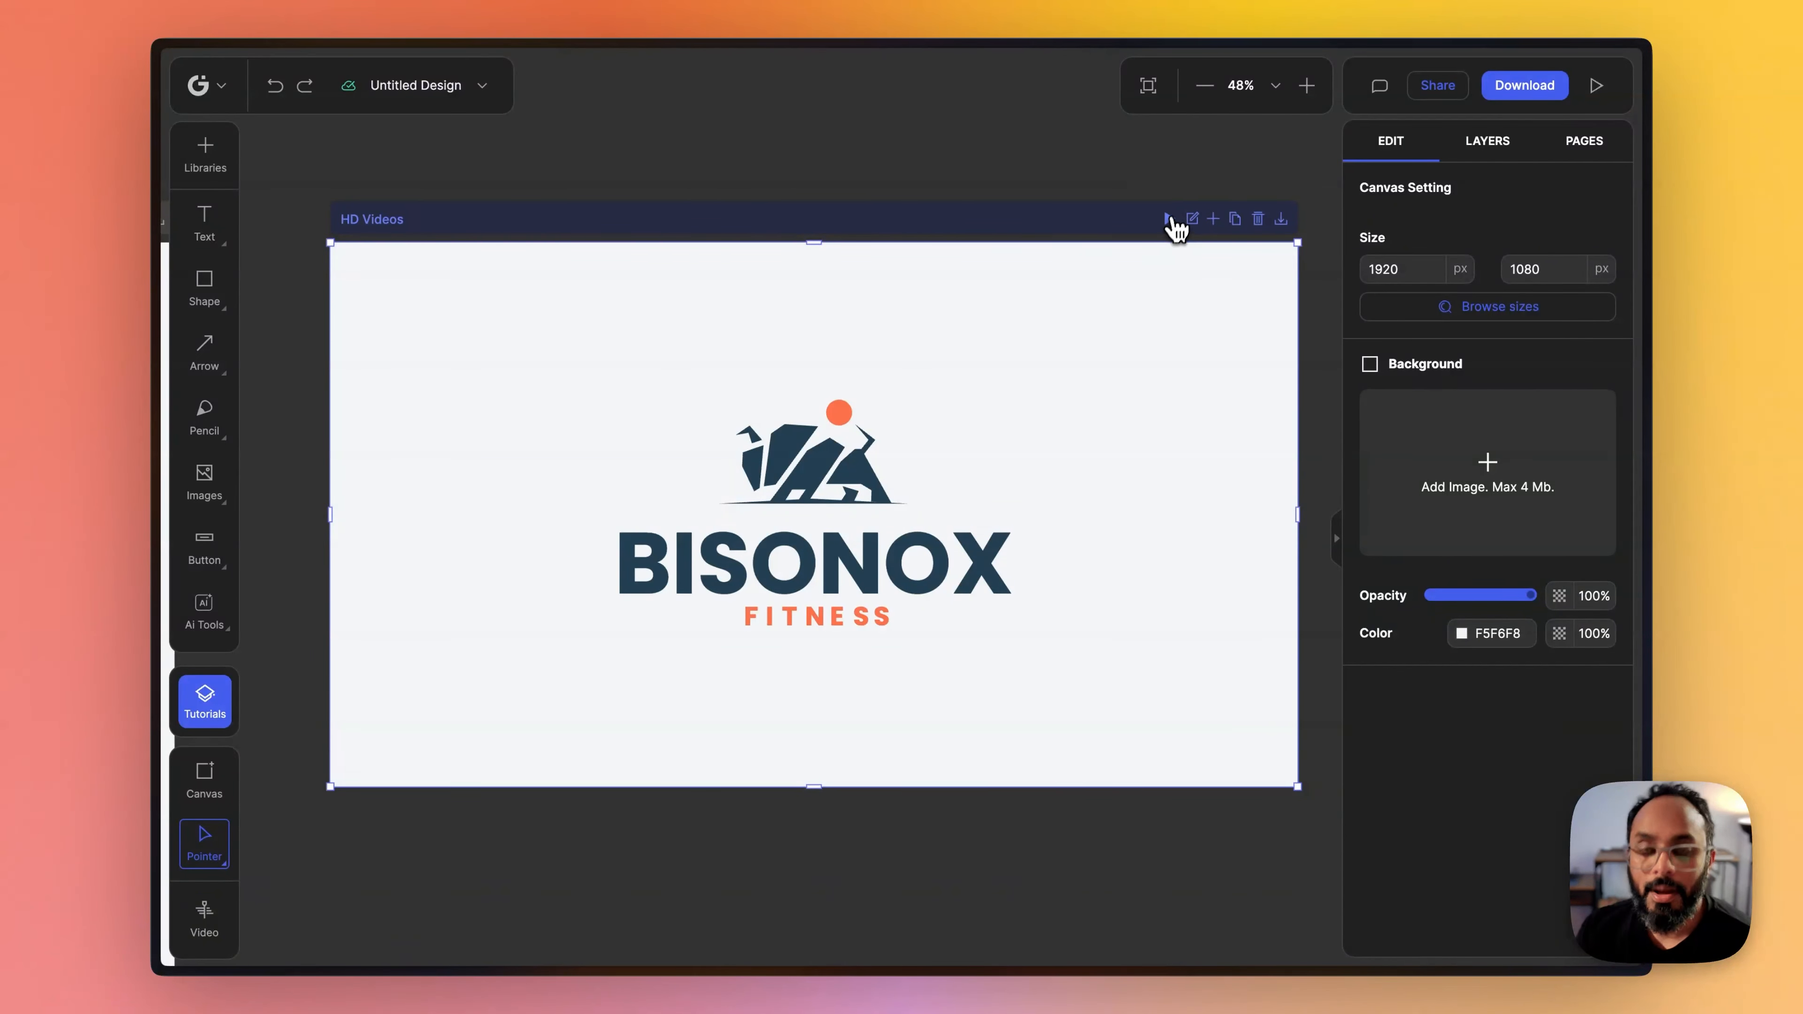
pyautogui.scroll(-5, 1040, 231)
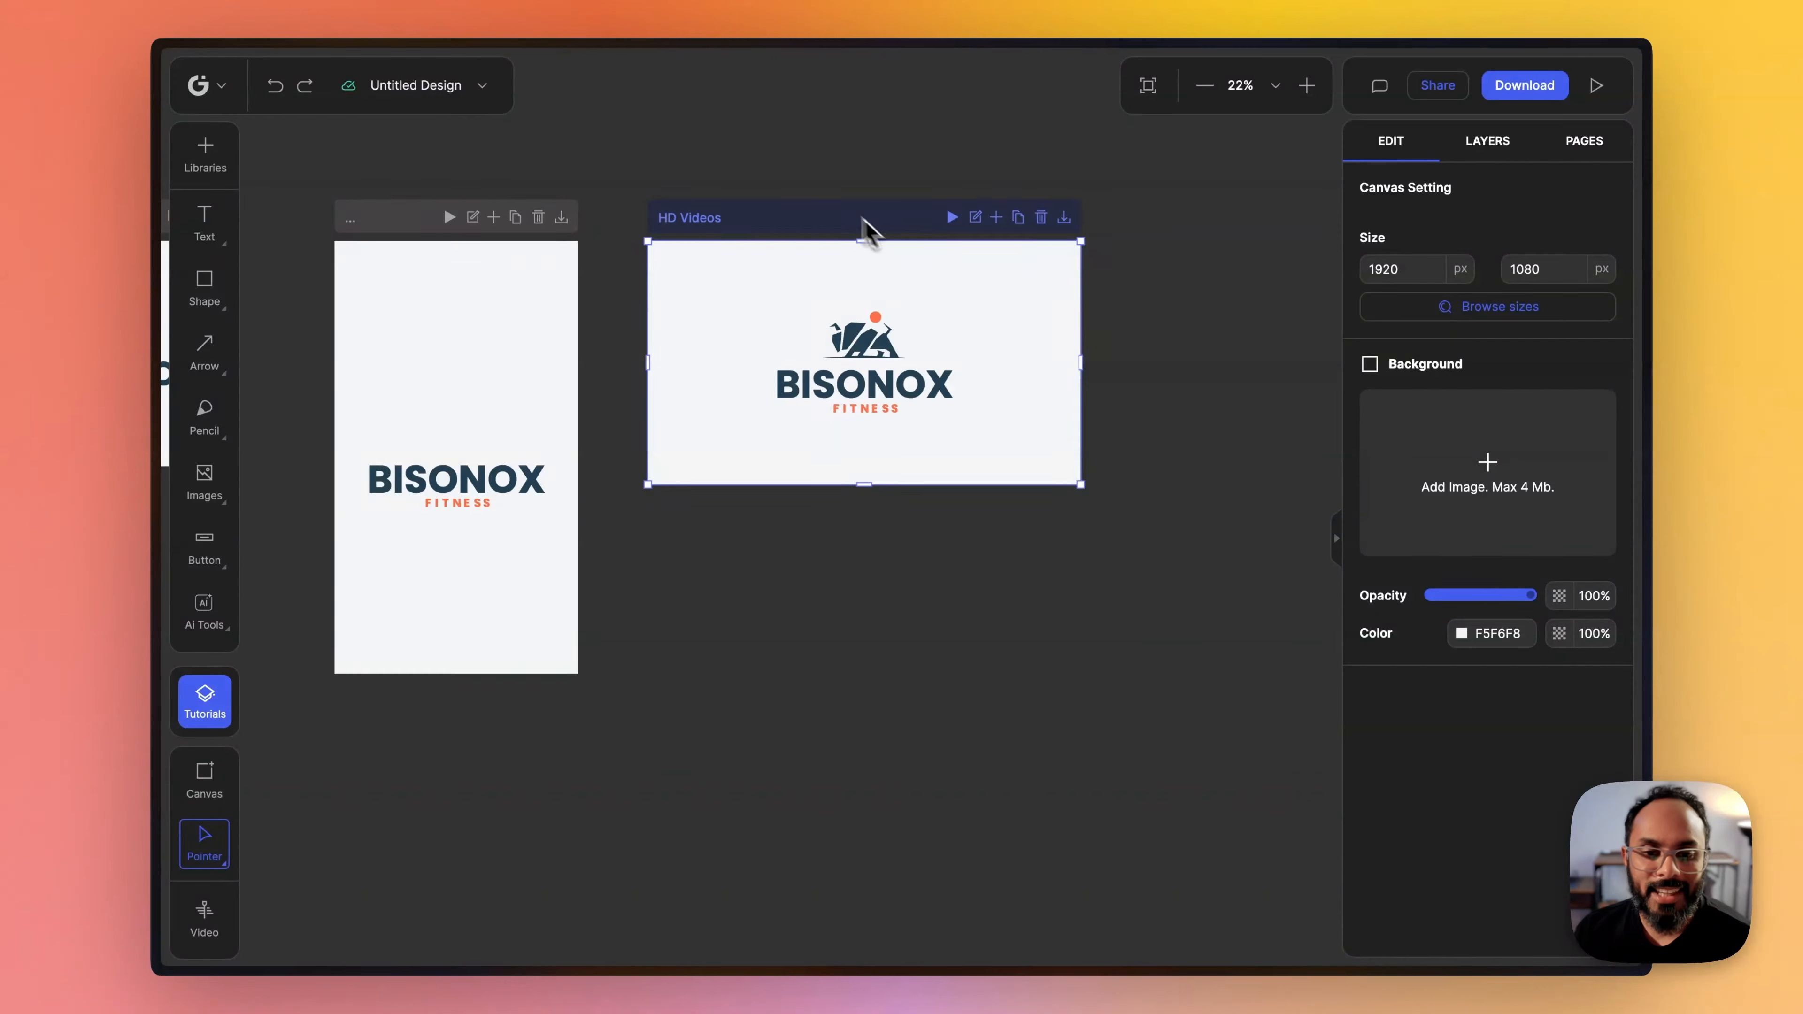
pyautogui.moveTo(665, 183); pyautogui.dragTo(857, 247)
pyautogui.scroll(2, 795, 240)
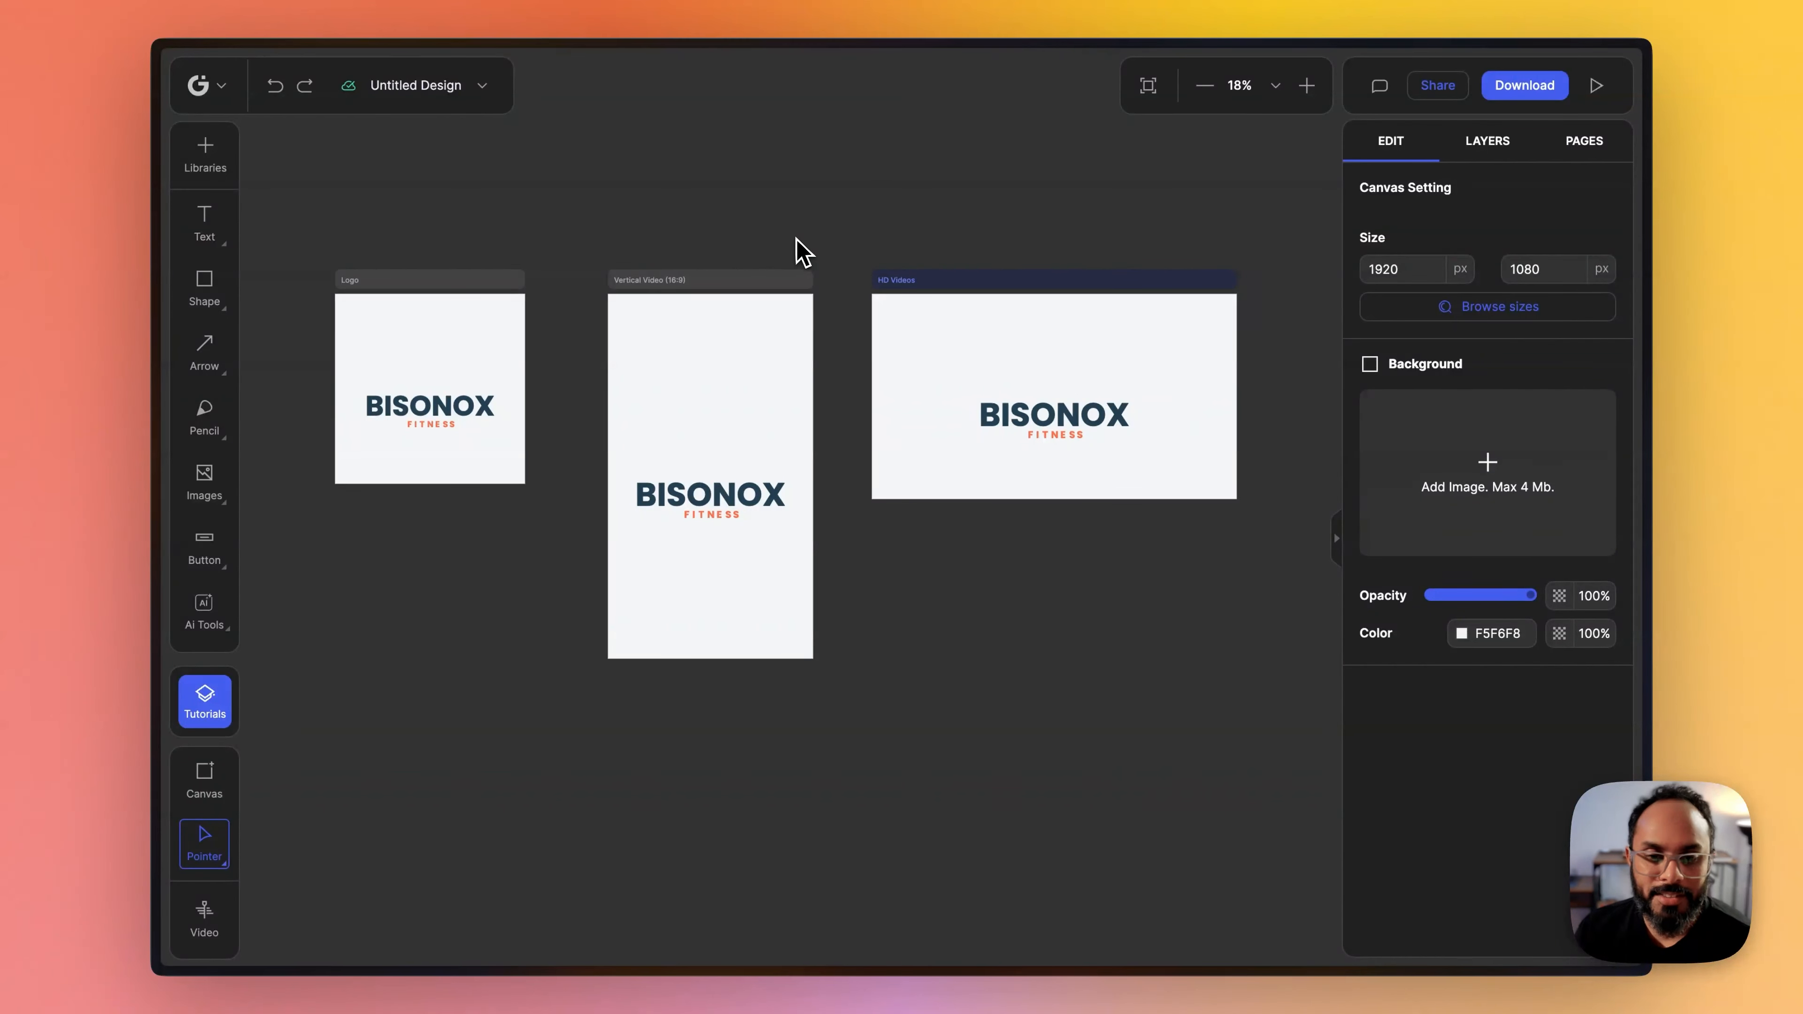
pyautogui.moveTo(728, 256); pyautogui.dragTo(806, 254)
pyautogui.scroll(1, 758, 217)
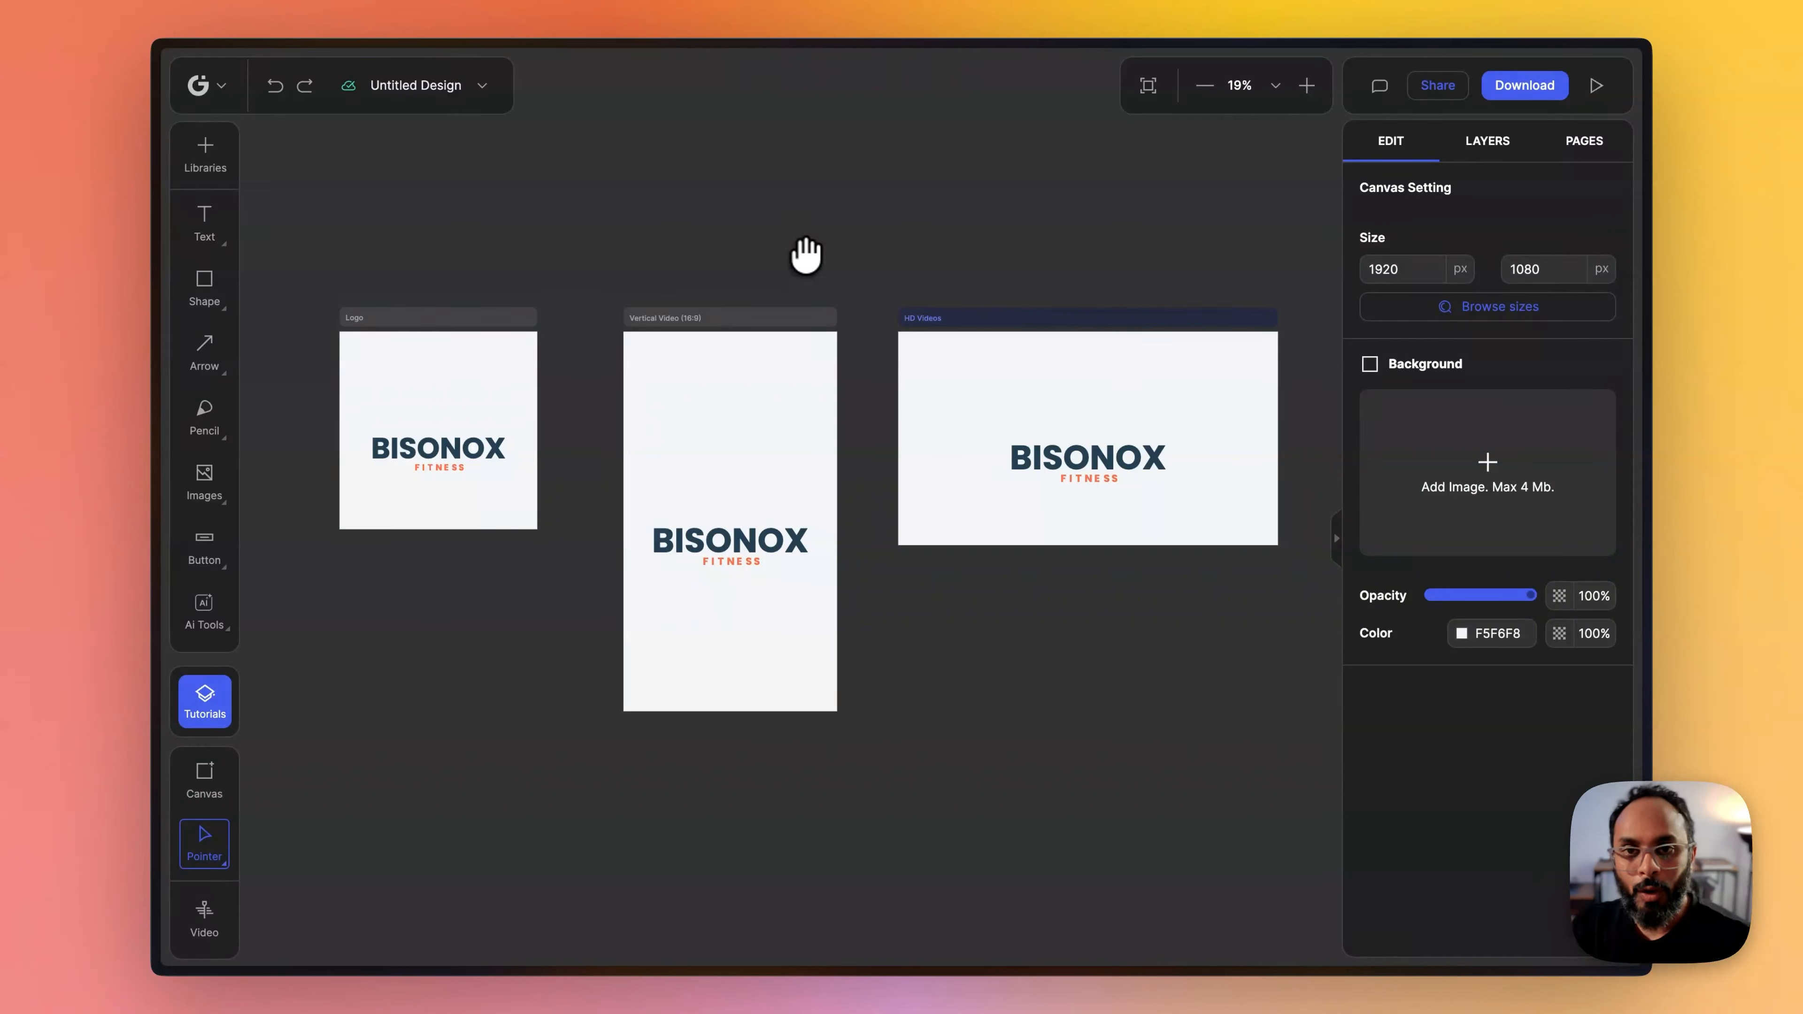